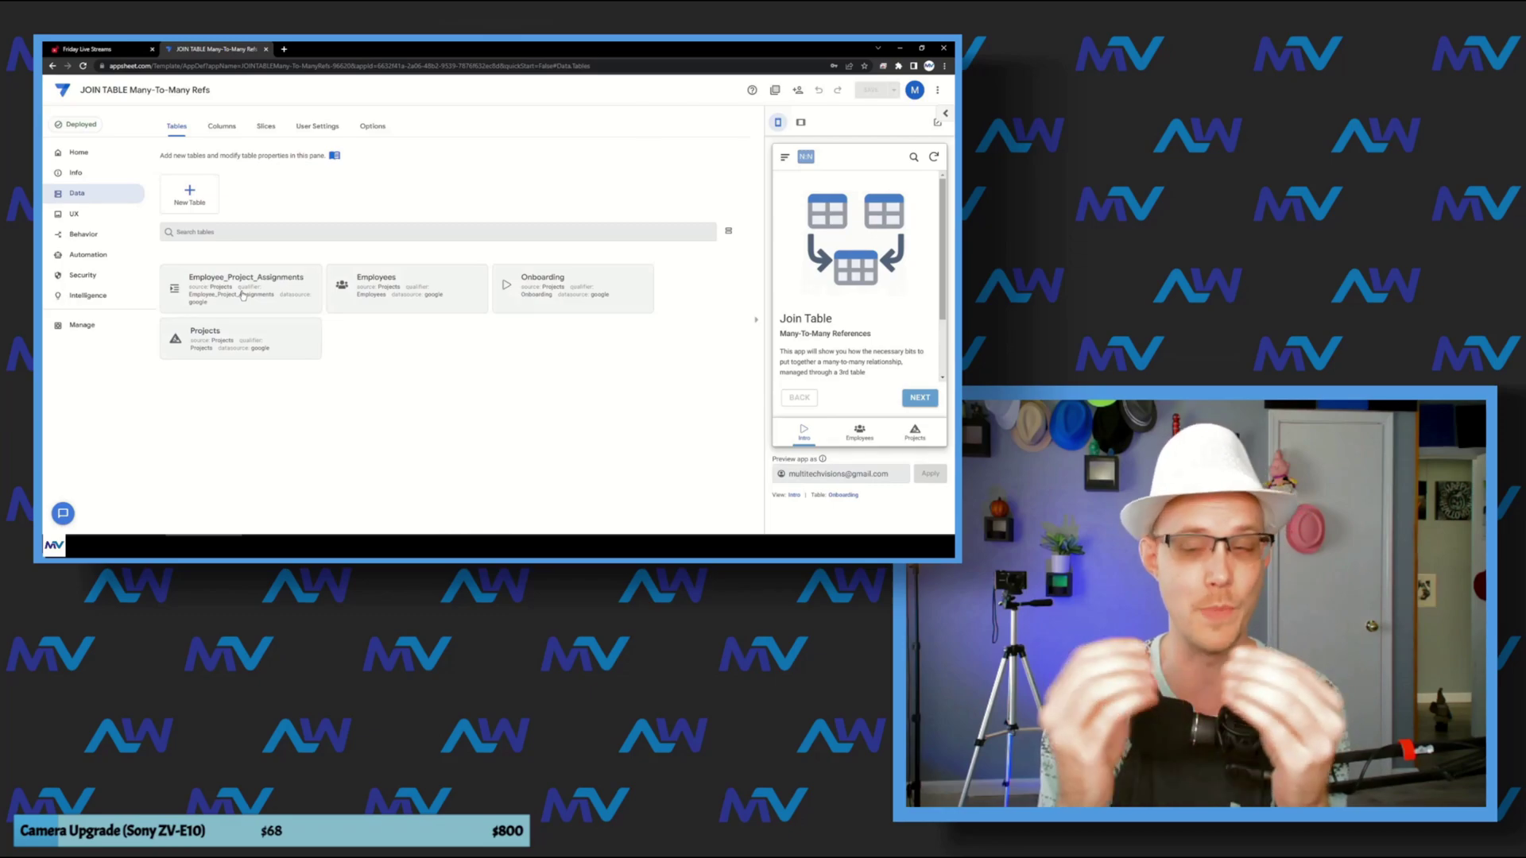
# - Show the Employees view in the app preview and open the first employee's record
pyautogui.click(857, 436)
pyautogui.click(1351, 240)
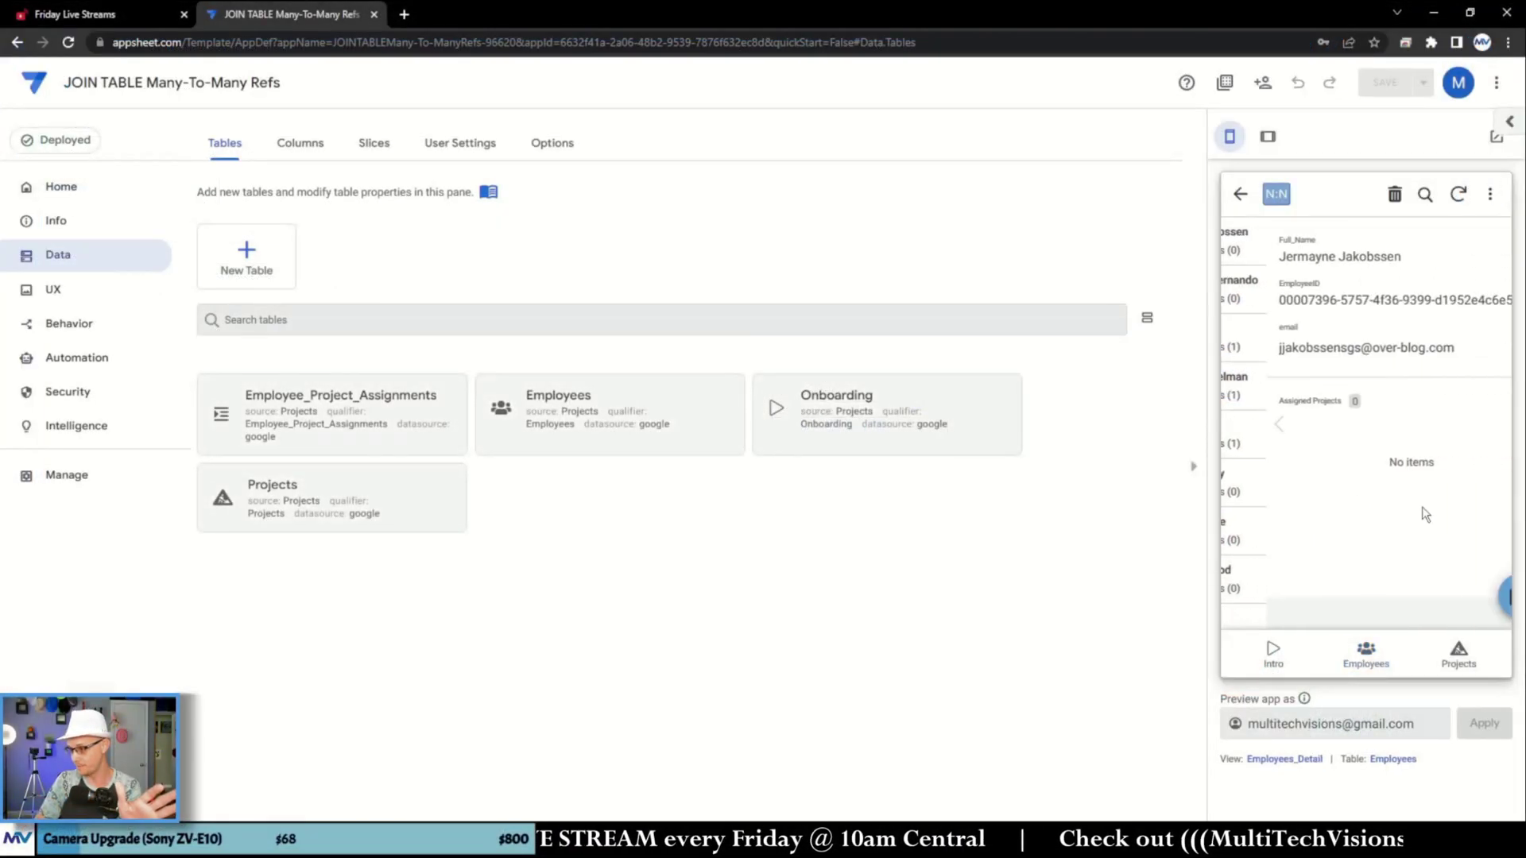
pyautogui.click(1474, 595)
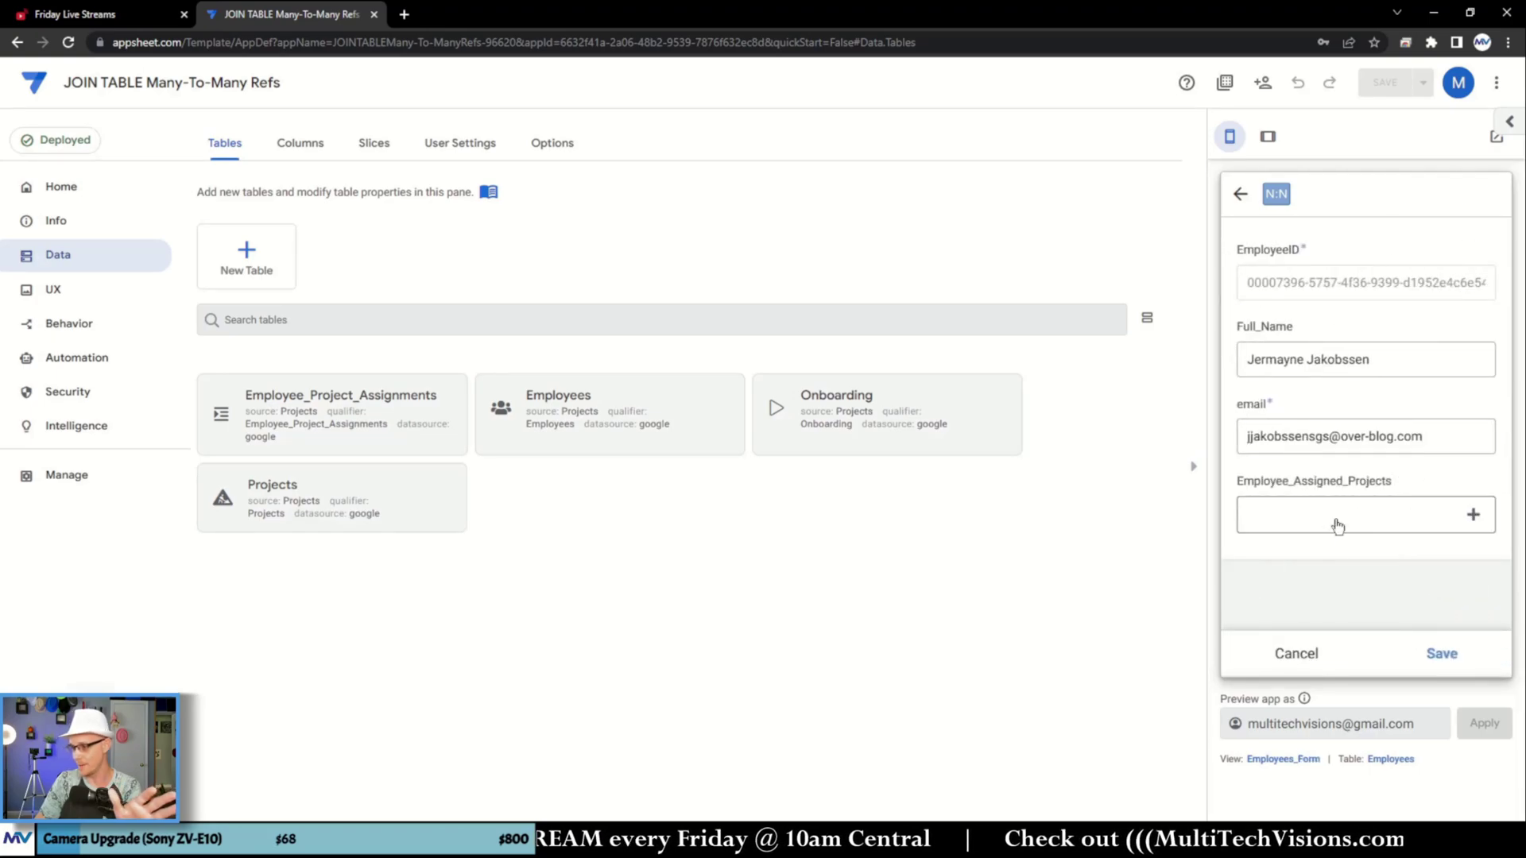
pyautogui.click(1312, 521)
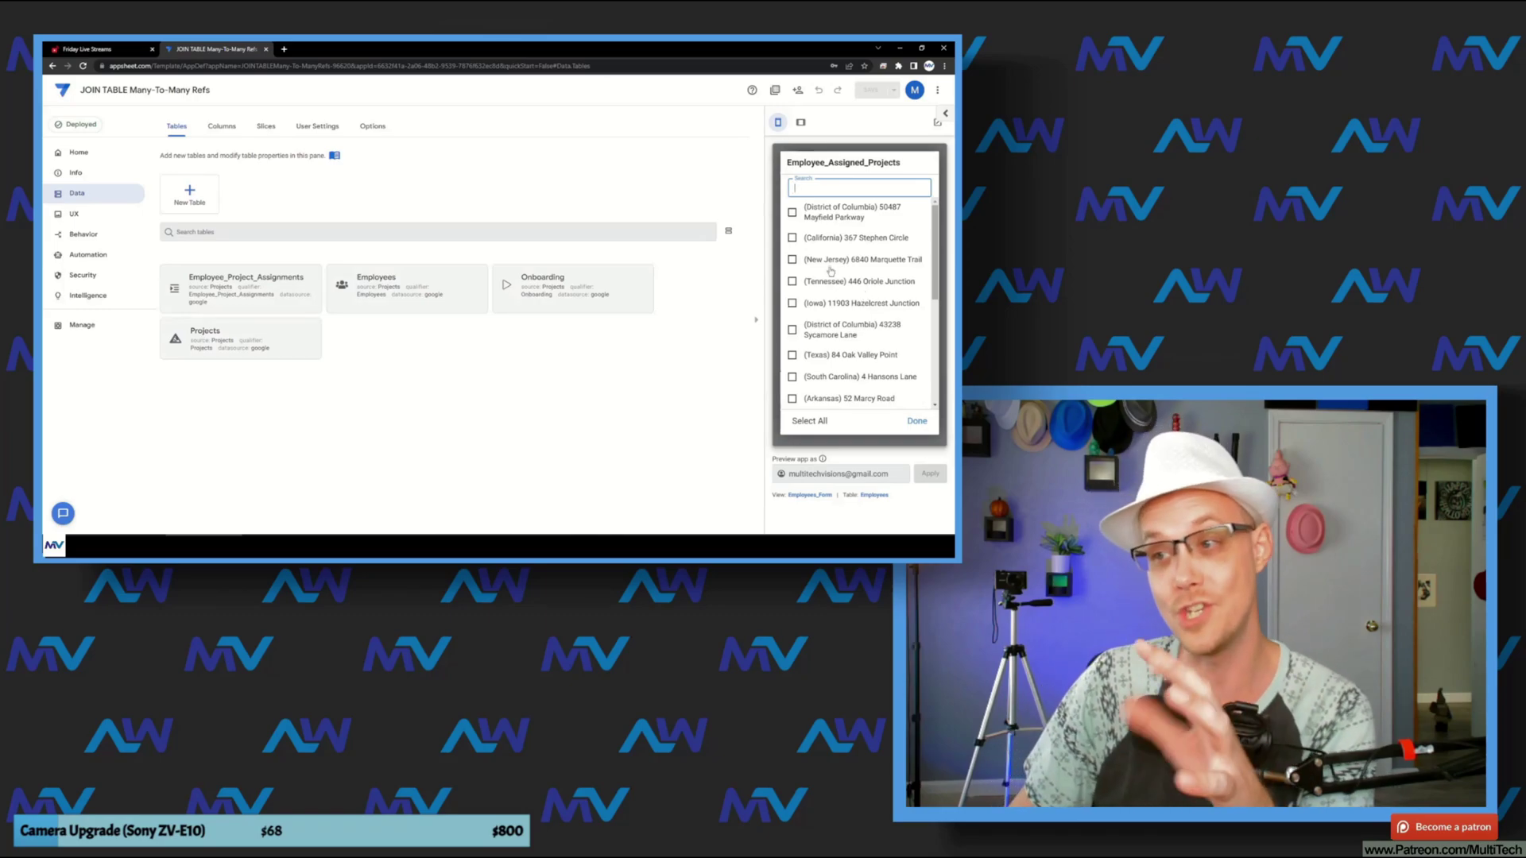
pyautogui.click(801, 238)
pyautogui.click(802, 260)
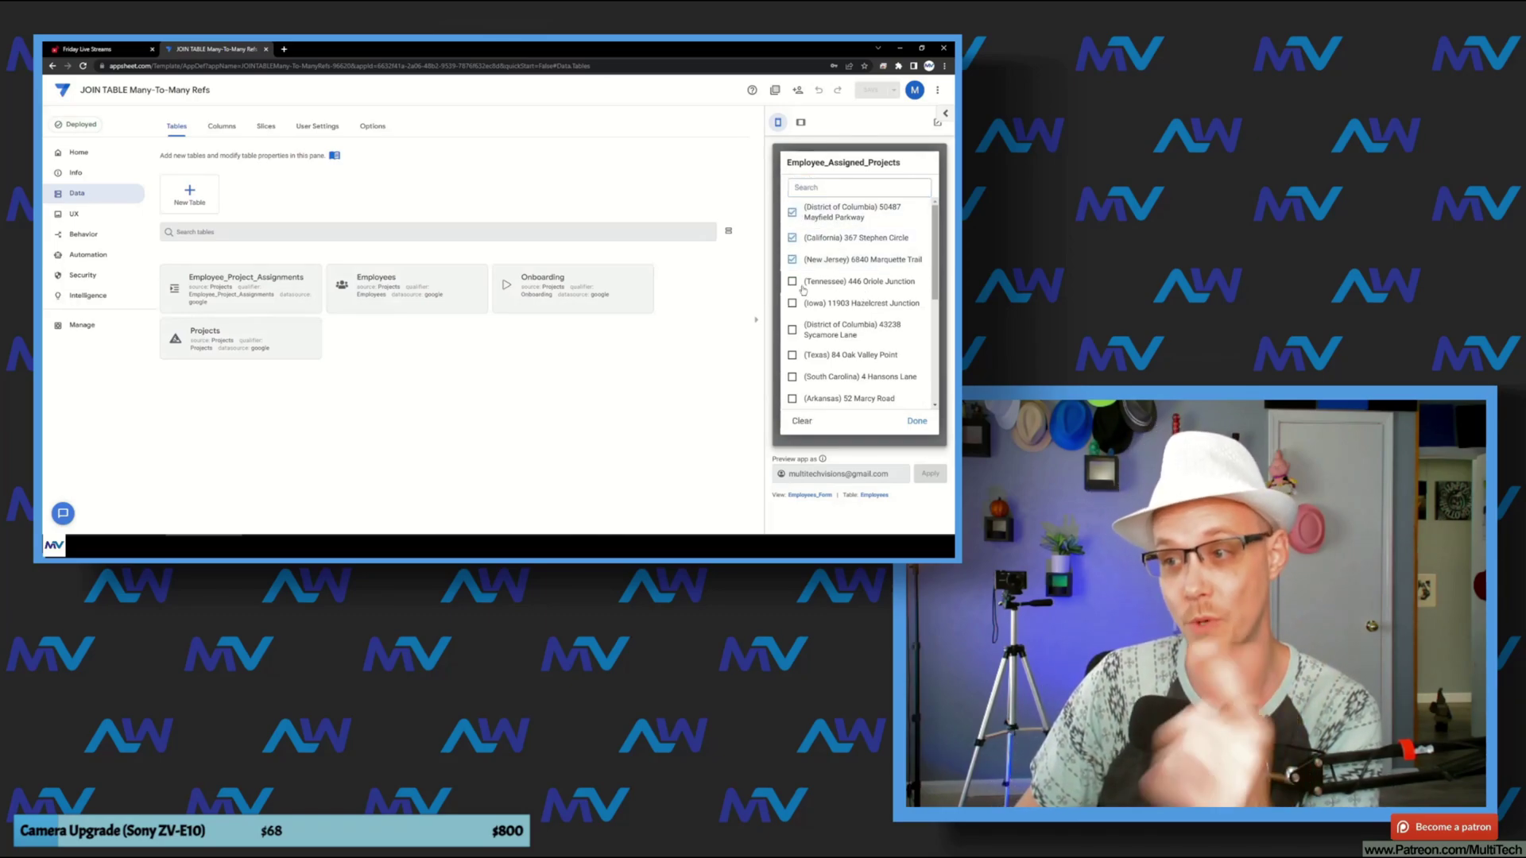
pyautogui.click(803, 283)
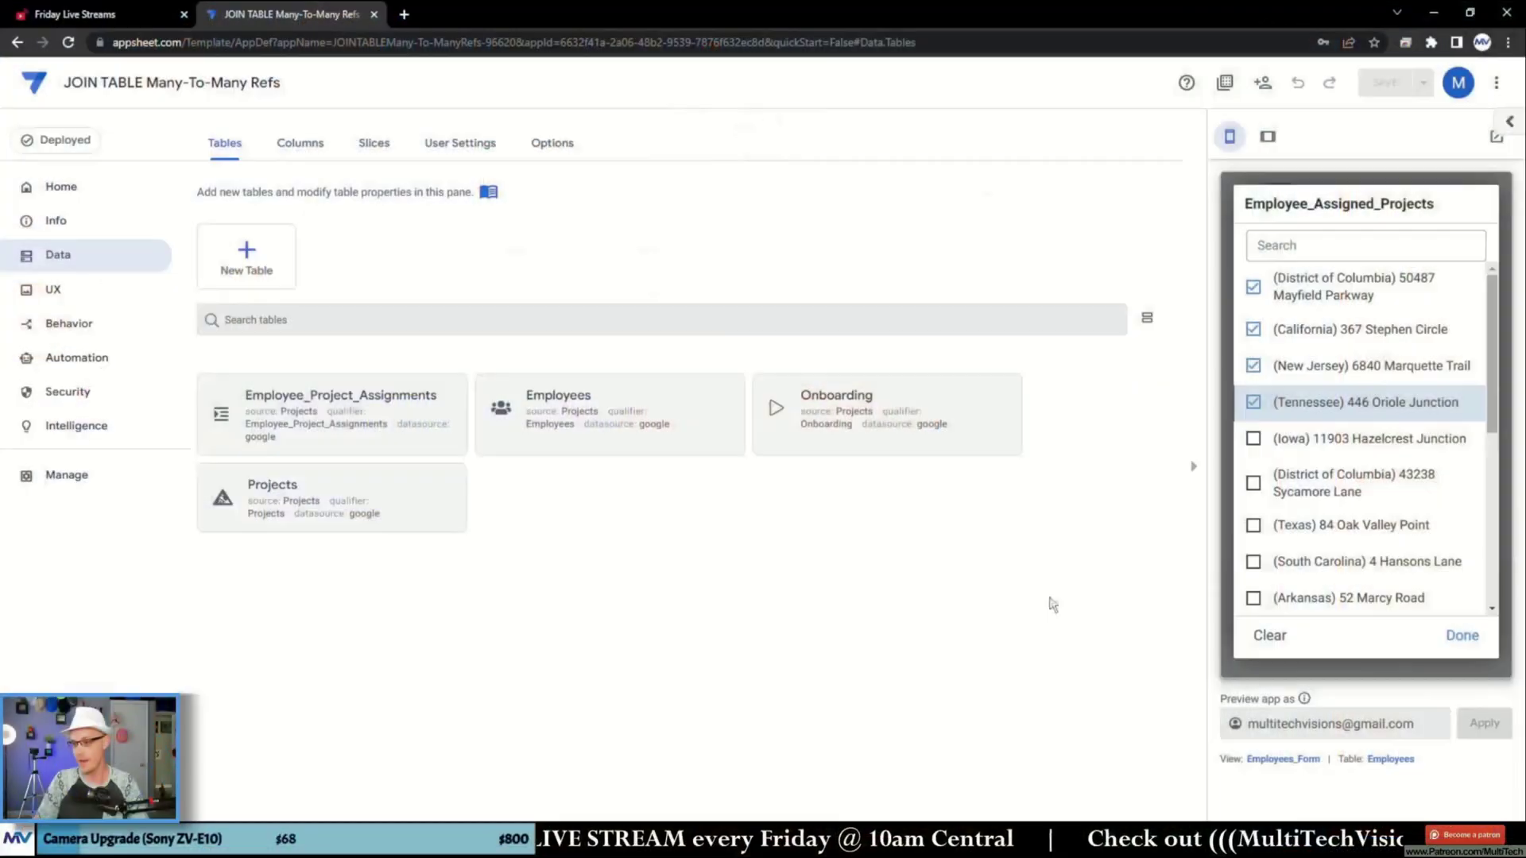
pyautogui.click(1313, 663)
pyautogui.click(1298, 654)
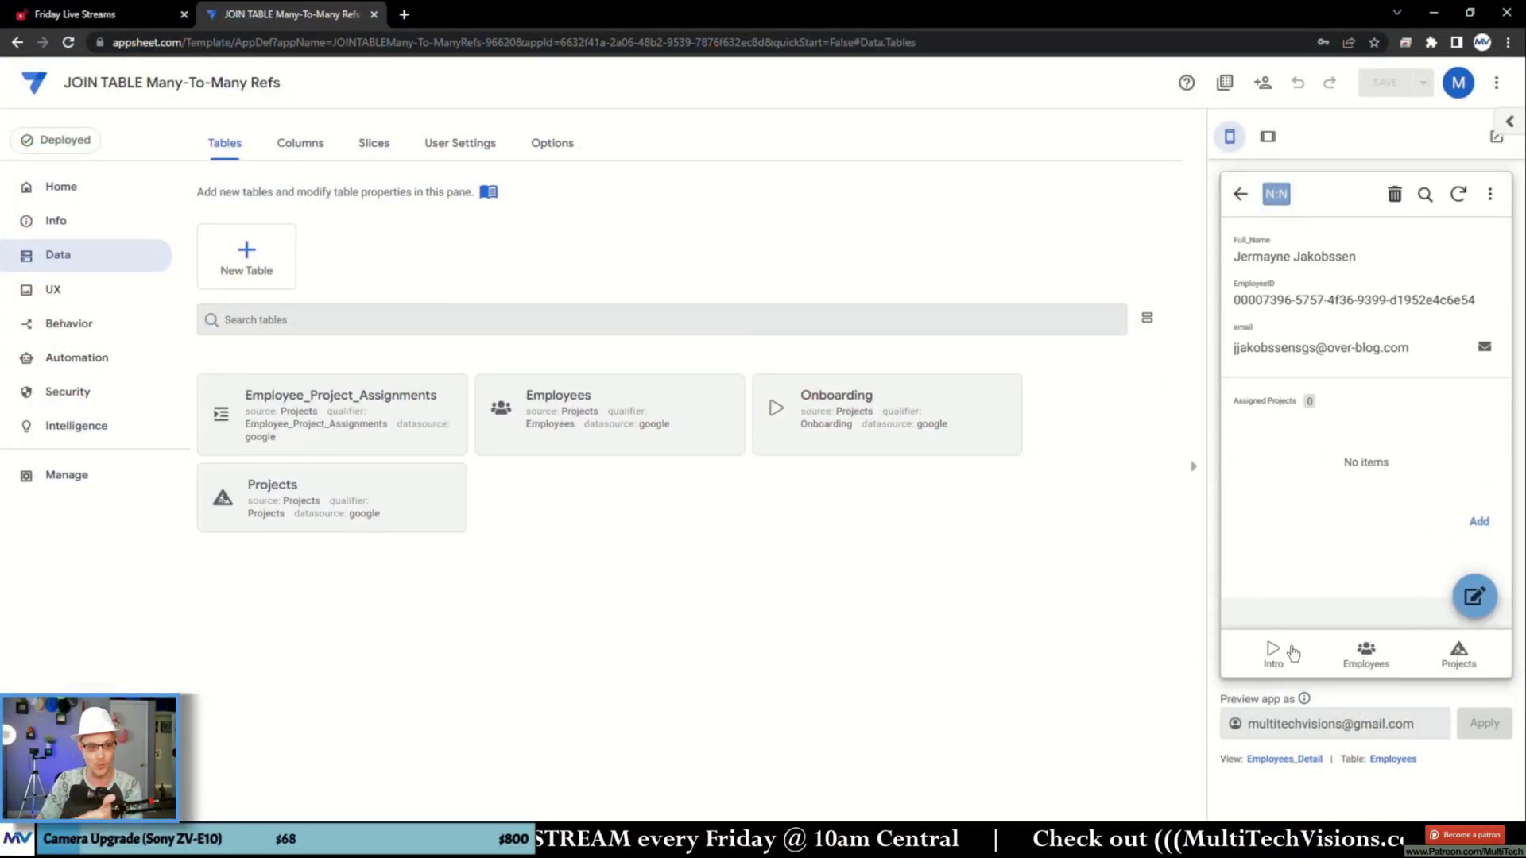
# - Add an assigned project to the employee, linking (District of Columbia) 50487 Mayfield Parkway, and save it
pyautogui.click(1480, 530)
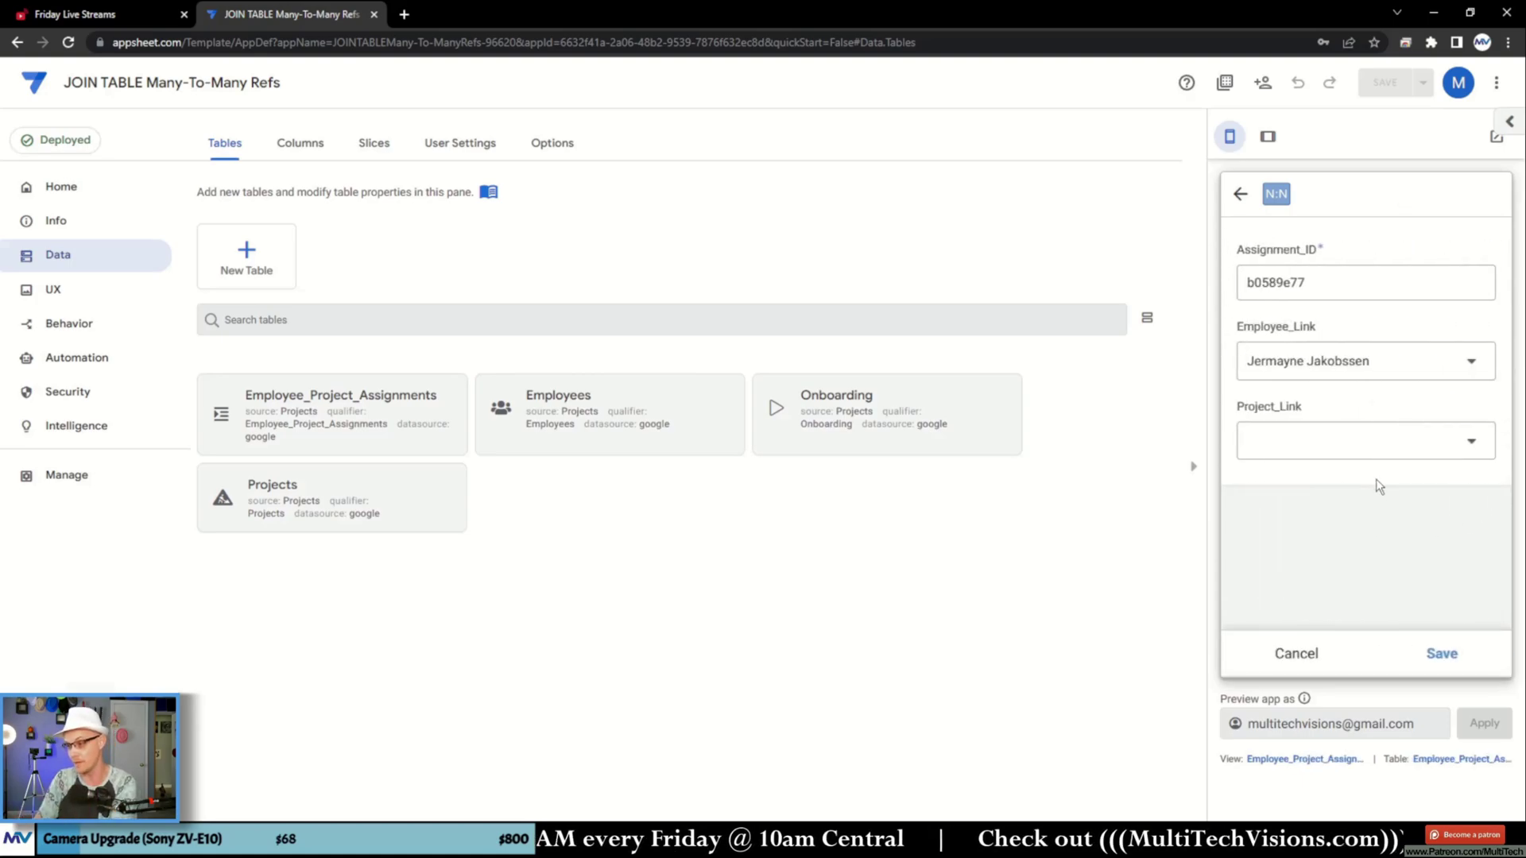
pyautogui.click(1361, 451)
pyautogui.click(1311, 326)
pyautogui.click(1441, 652)
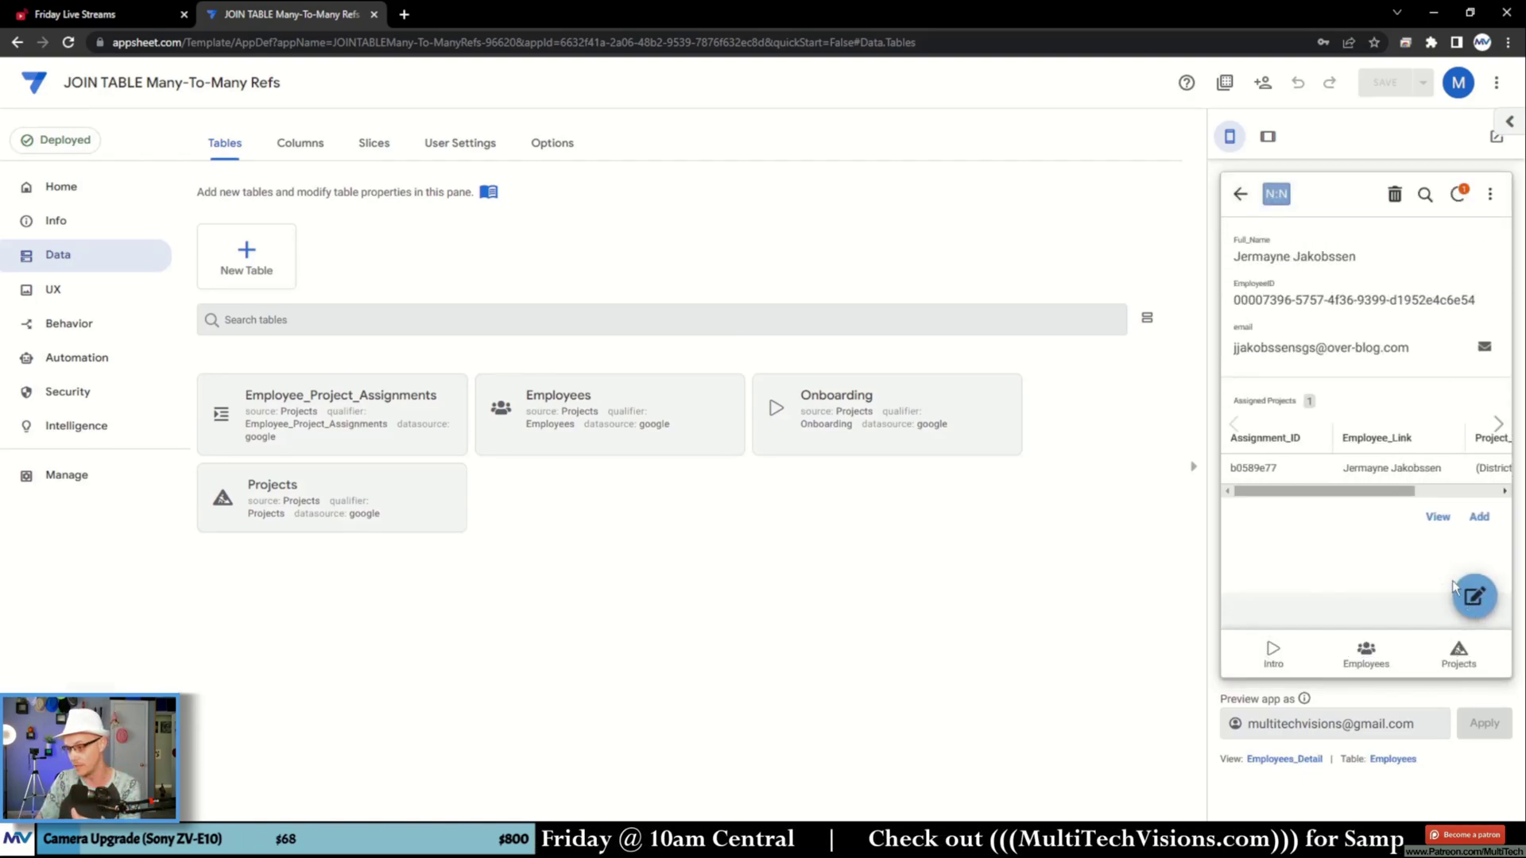
# - Add another assigned project to the employee, linking (California) 367 Stephen Circle, and save it
pyautogui.click(1479, 517)
pyautogui.click(1351, 439)
pyautogui.click(1349, 370)
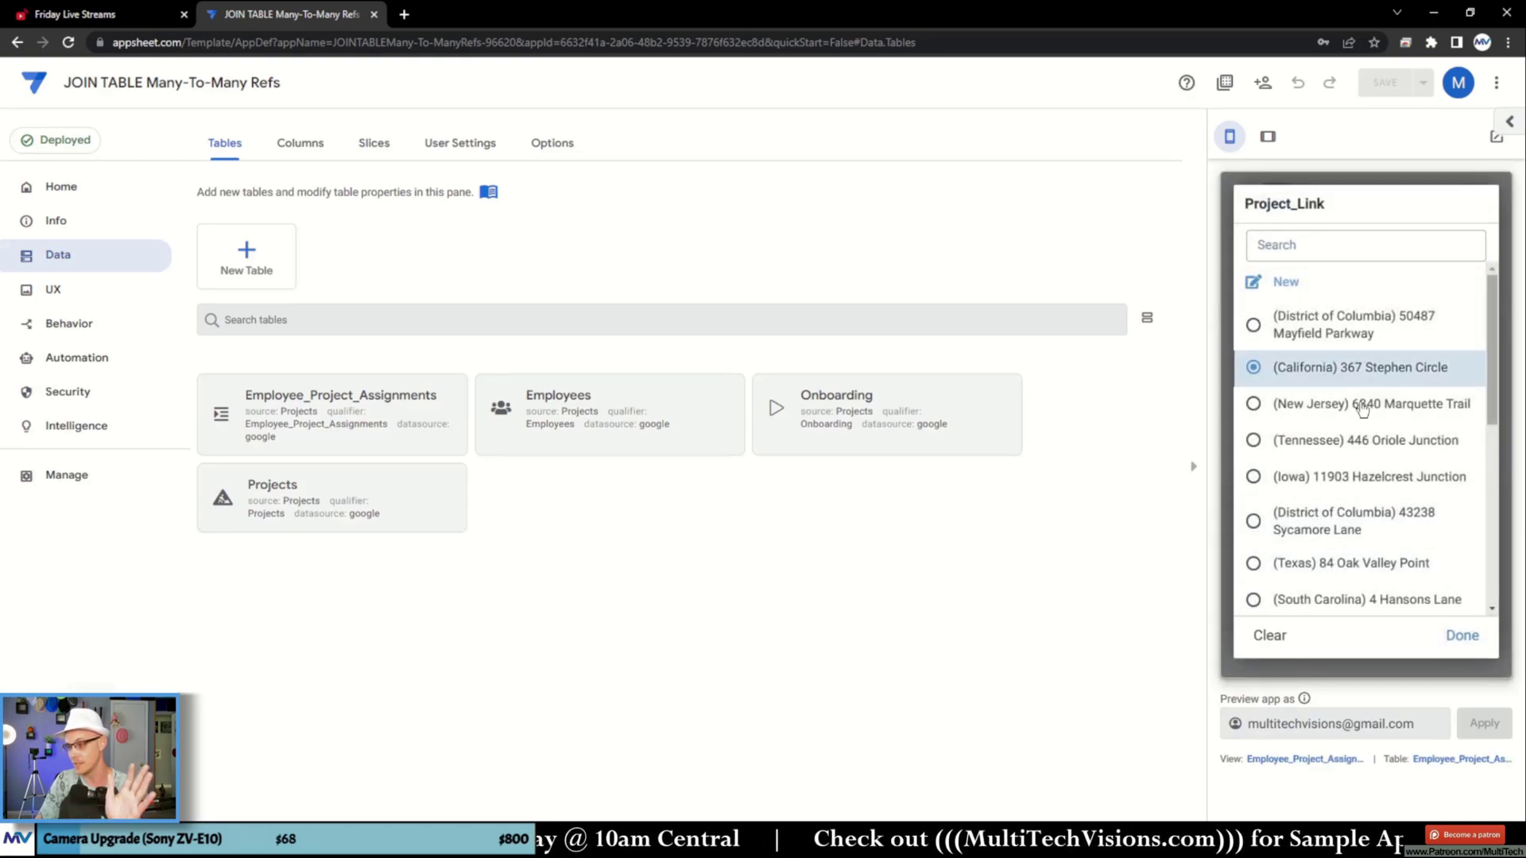
pyautogui.click(1441, 652)
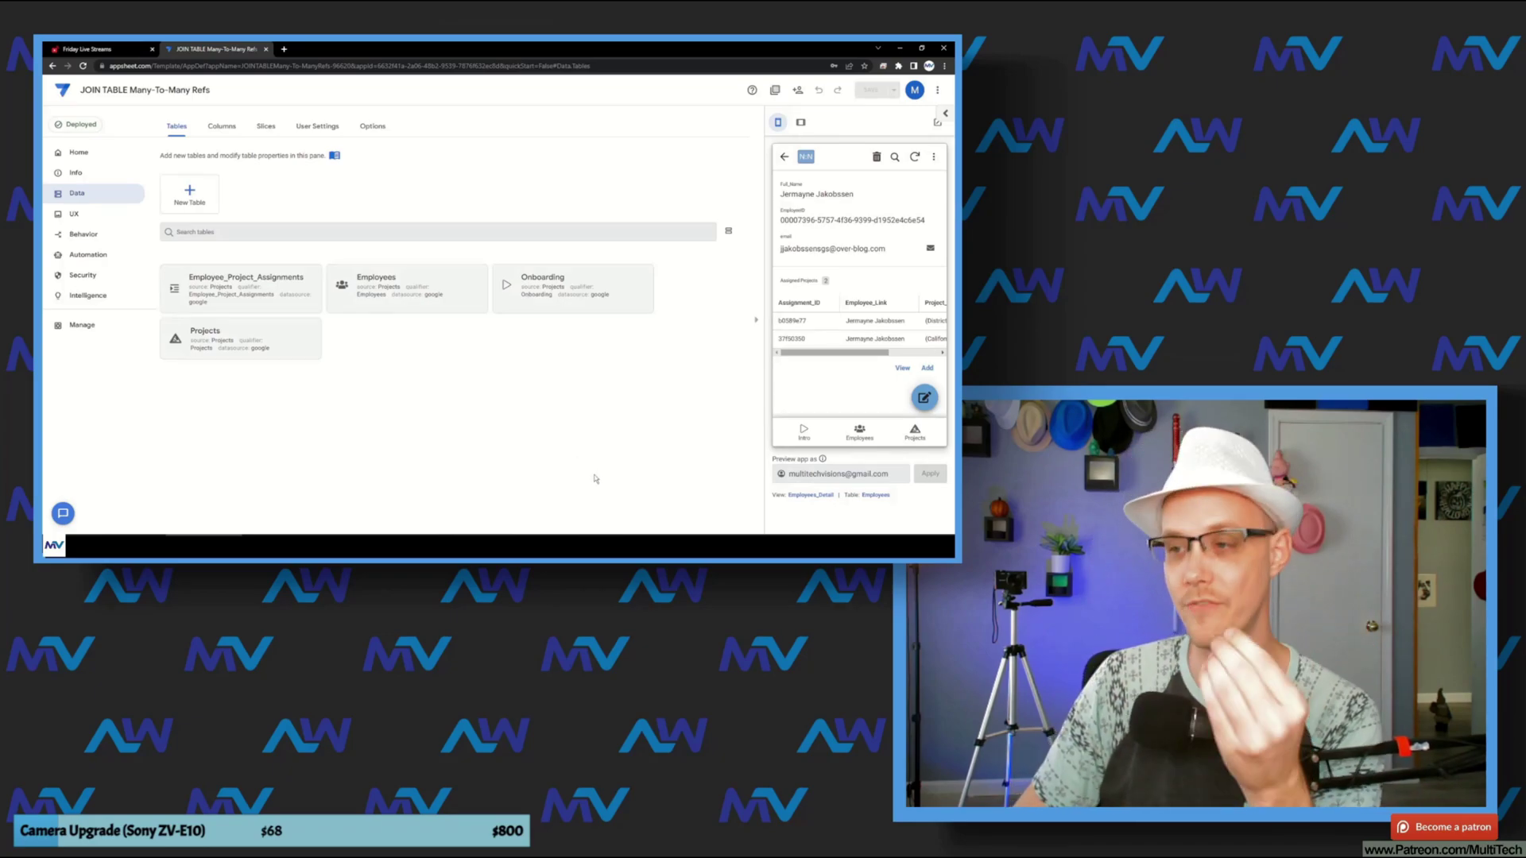
# - Edit the employee to add (New Jersey) 6840 Marquette Trail and (Tennessee) 446 Oriole Junction to Employee_Assigned_Projects, and save the form
pyautogui.click(922, 398)
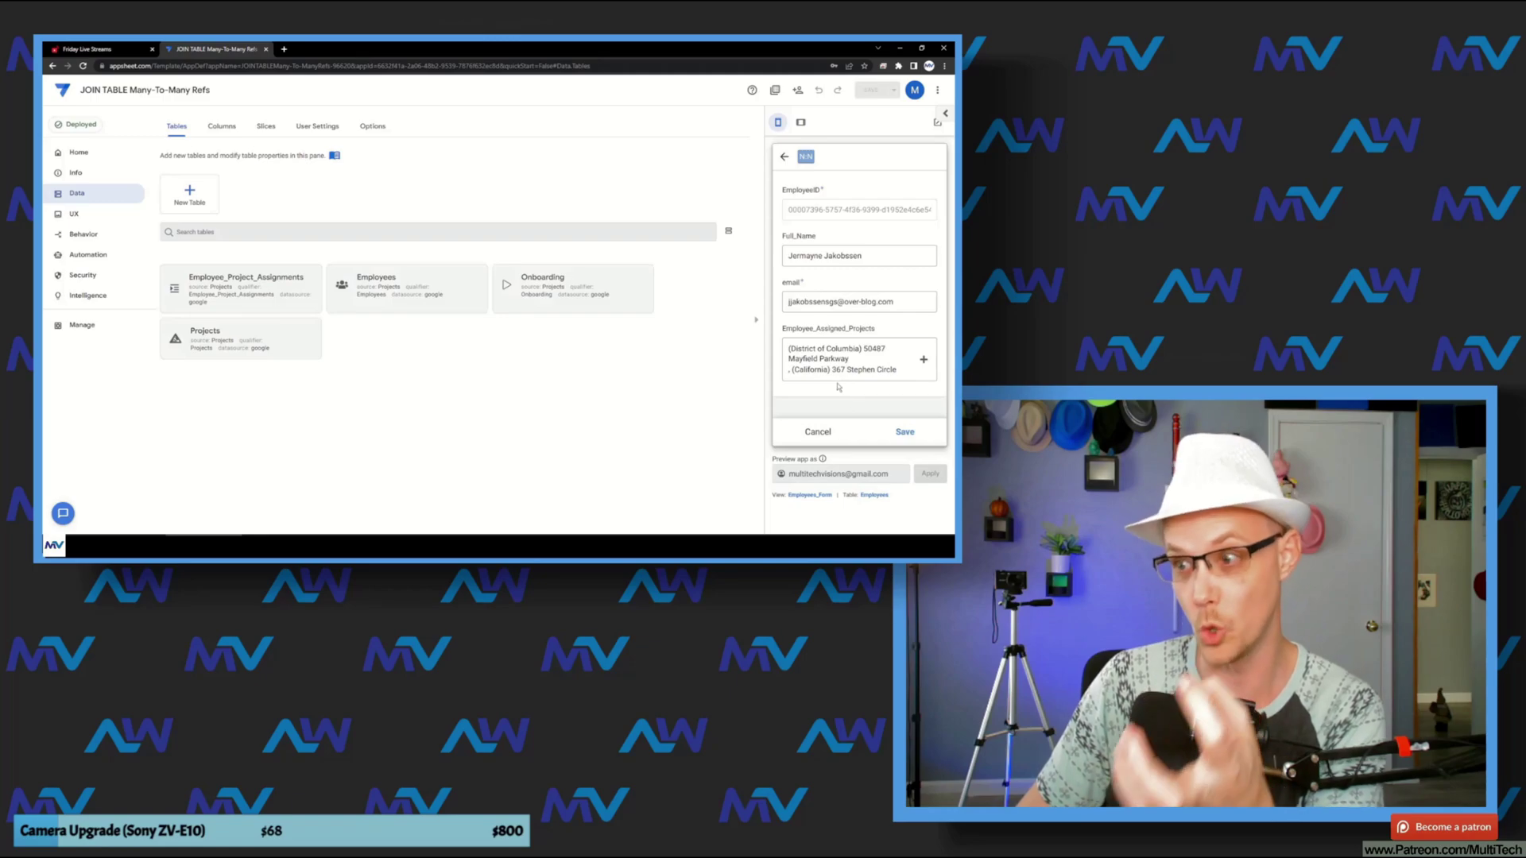
pyautogui.click(841, 370)
pyautogui.click(812, 262)
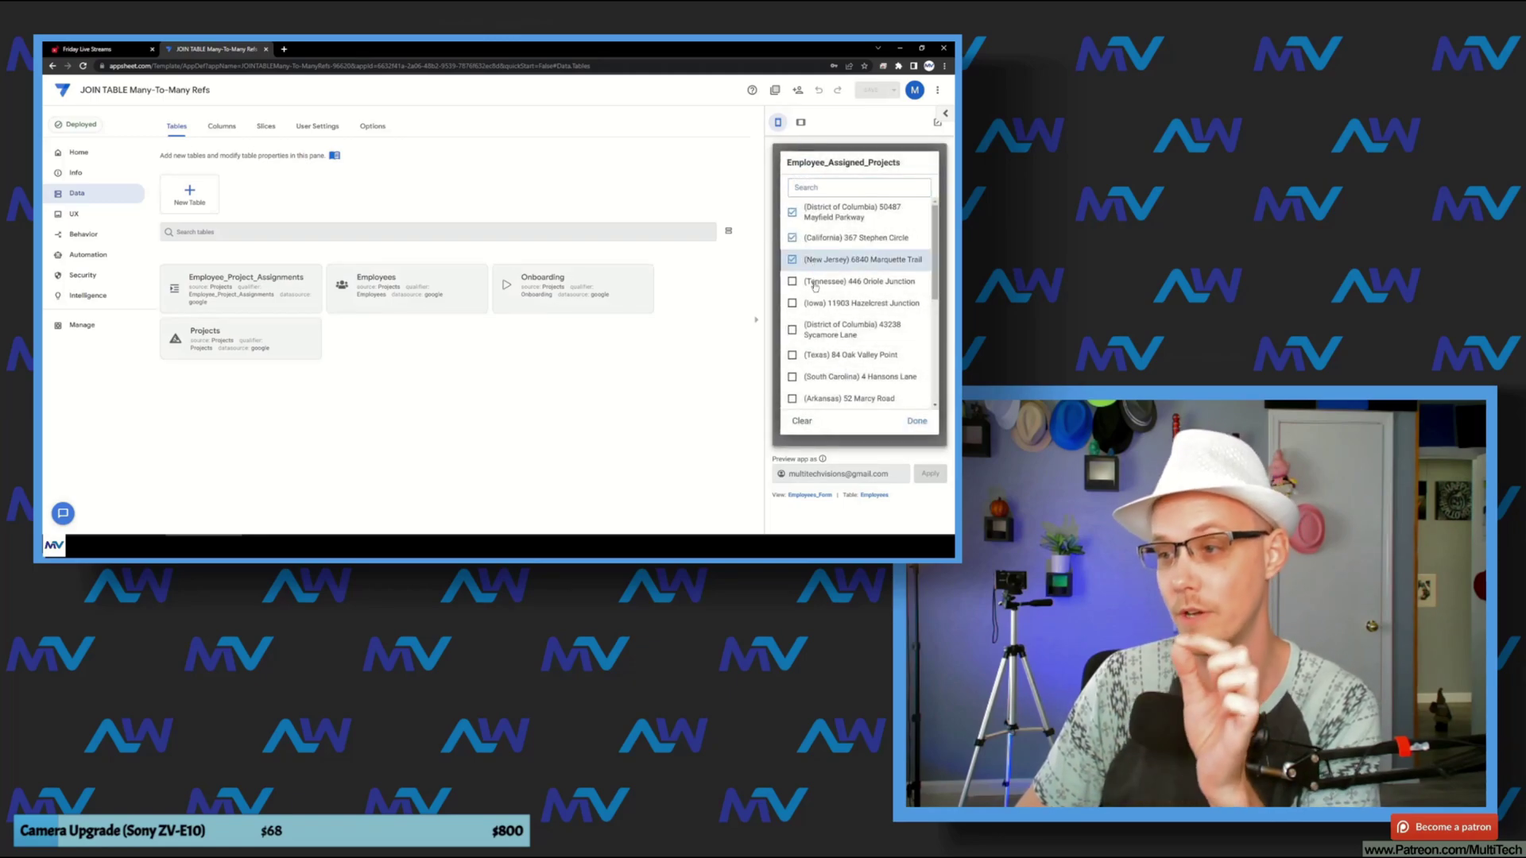
pyautogui.click(916, 420)
pyautogui.click(906, 435)
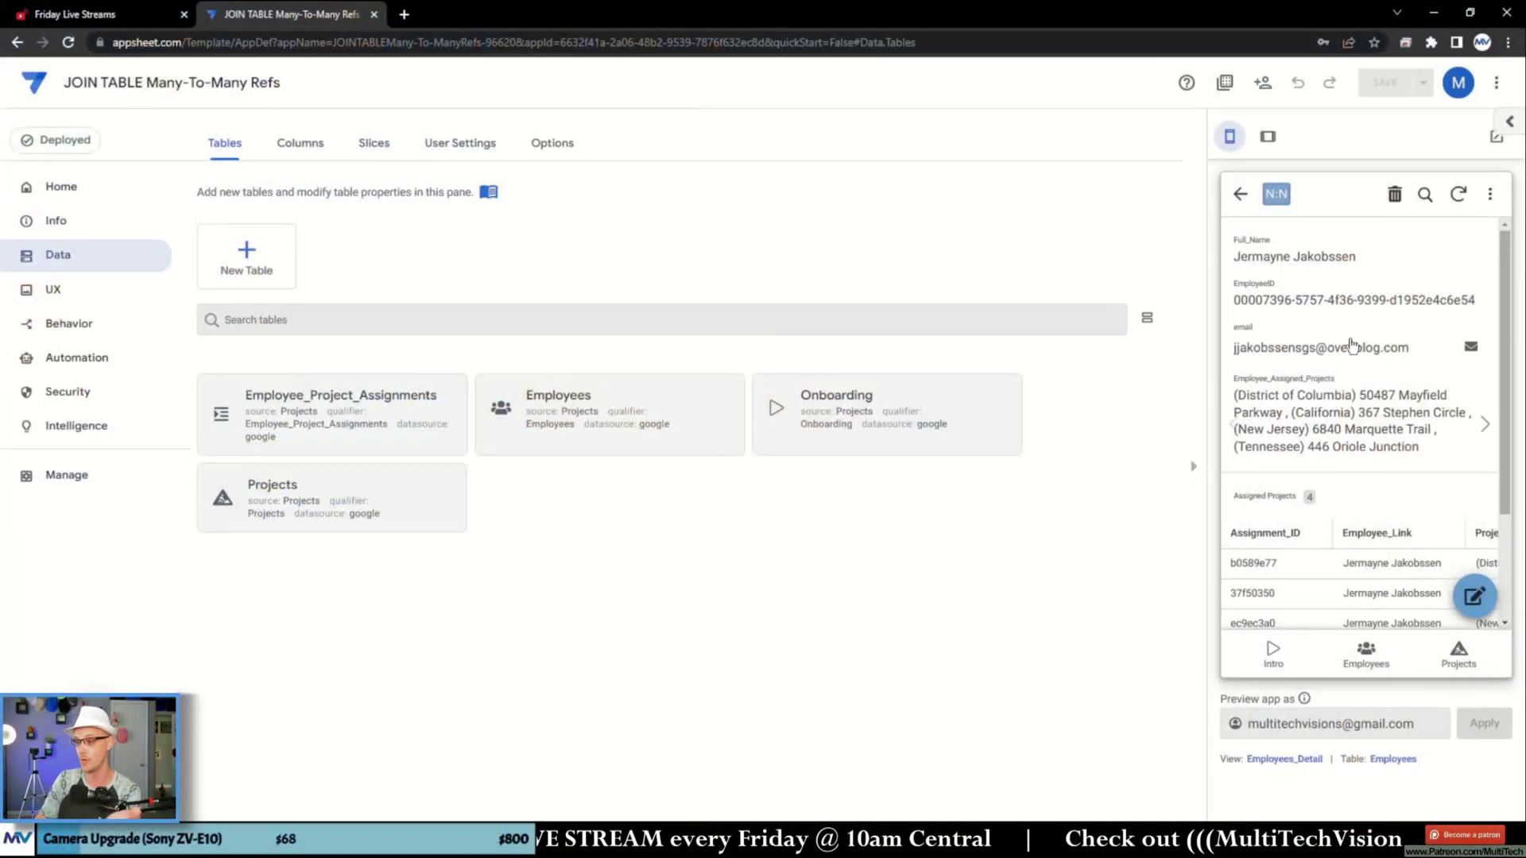
pyautogui.scroll(-2, 1352, 345)
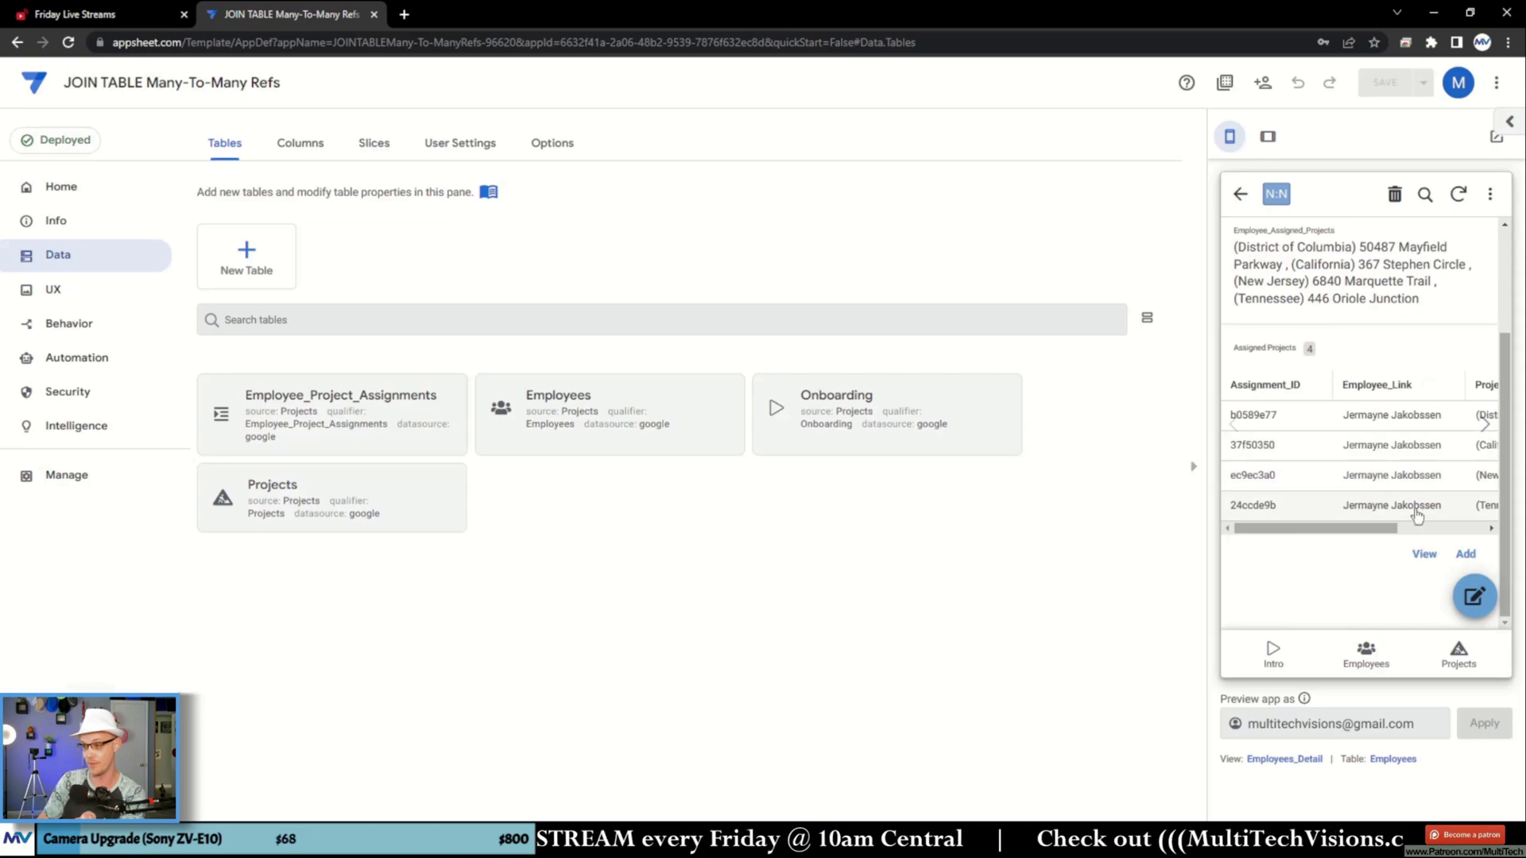
pyautogui.click(1466, 554)
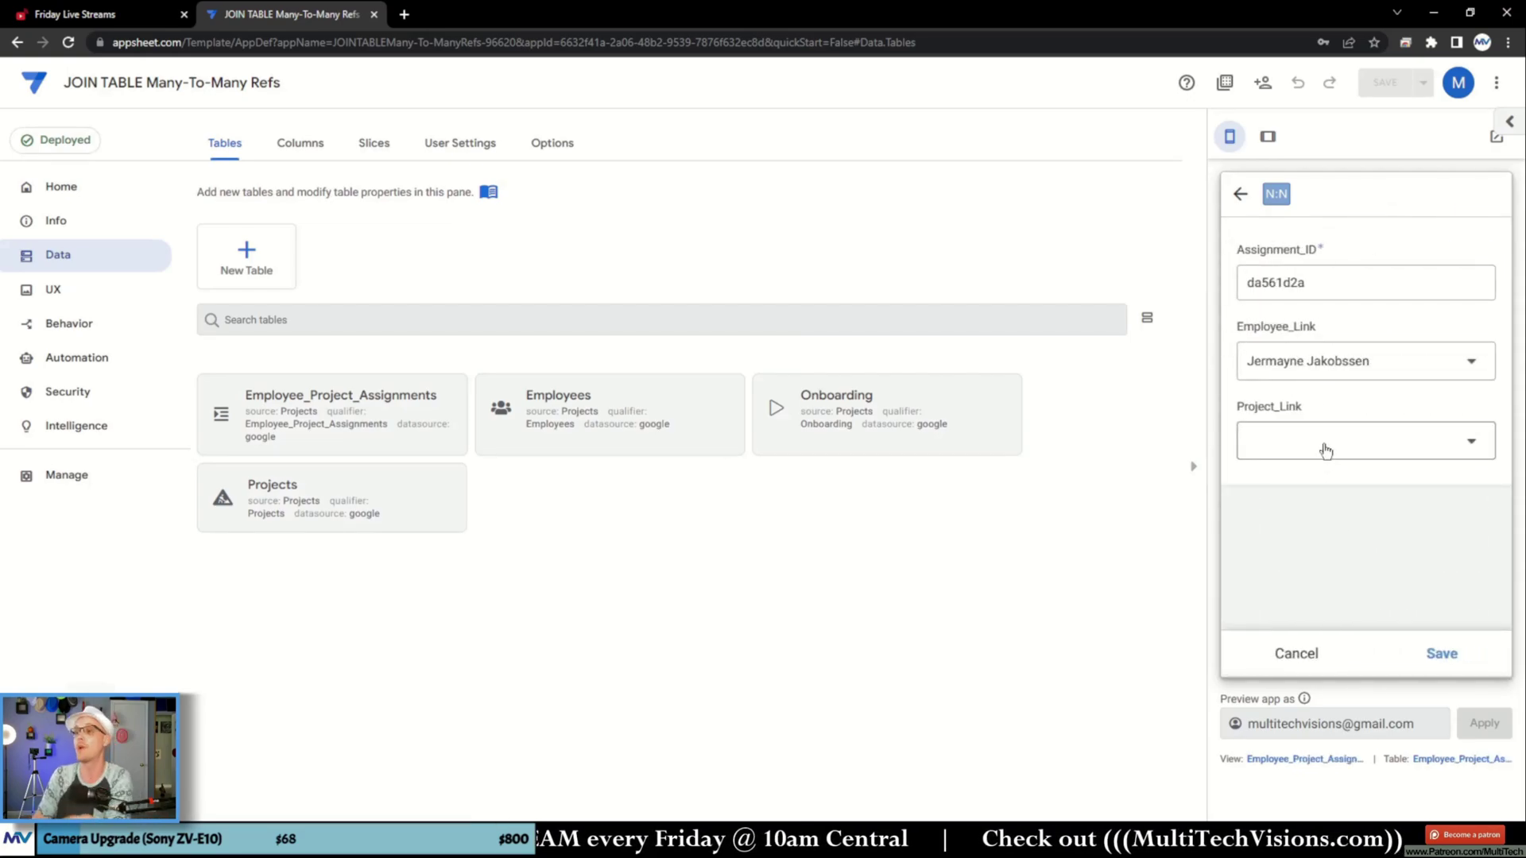
pyautogui.click(1326, 444)
pyautogui.click(1343, 397)
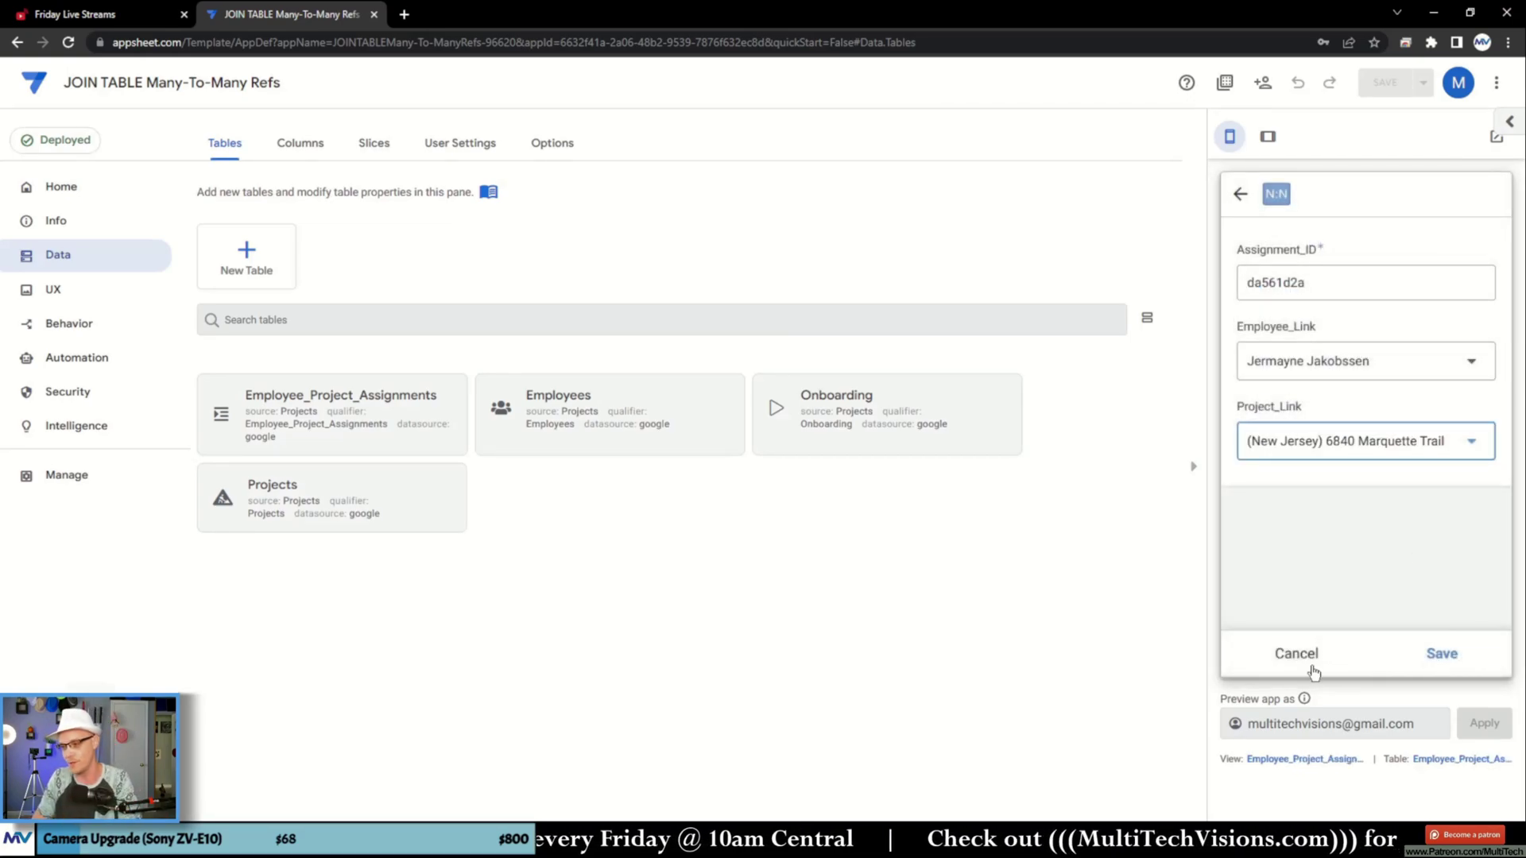
pyautogui.click(1297, 654)
pyautogui.click(1455, 403)
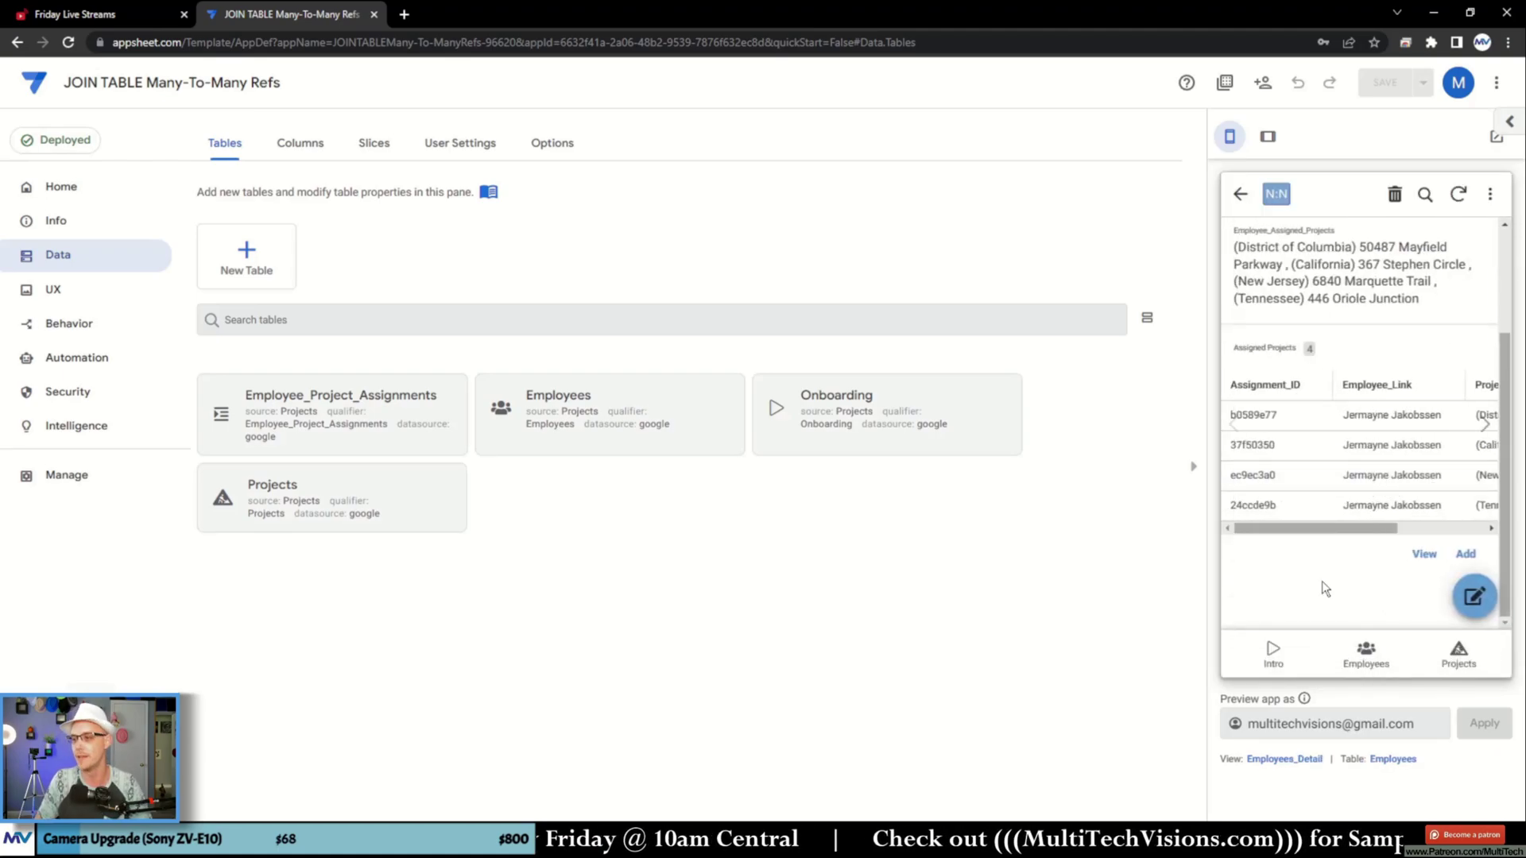
# - Review the project choices of Employee_Assigned_Projects in the employee's edit form and leave the form without saving
pyautogui.scroll(1, 1469, 588)
pyautogui.click(1473, 593)
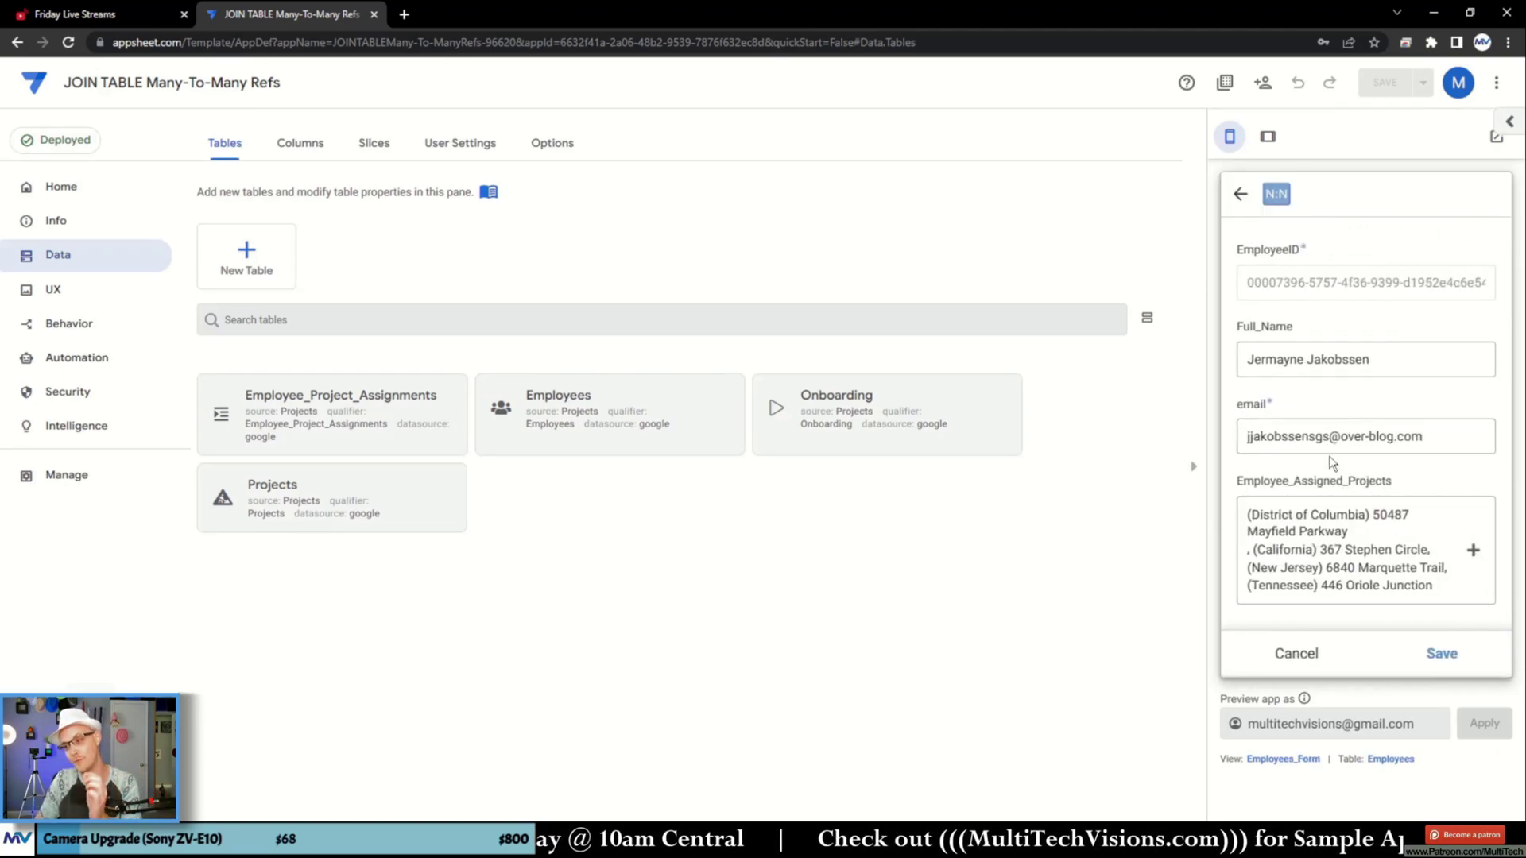
pyautogui.click(1368, 589)
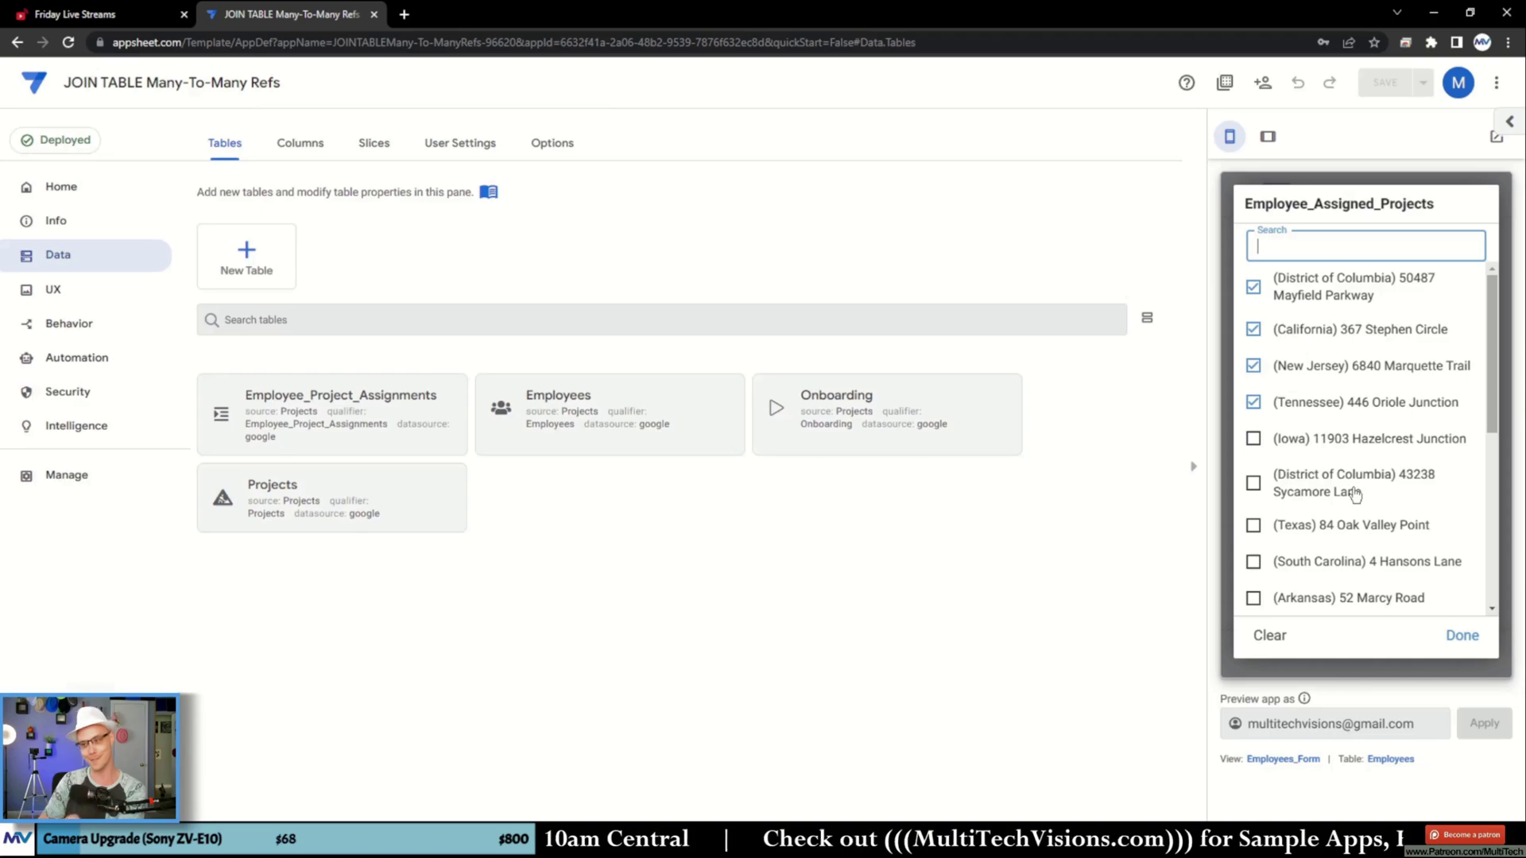
pyautogui.click(1341, 678)
pyautogui.click(1296, 651)
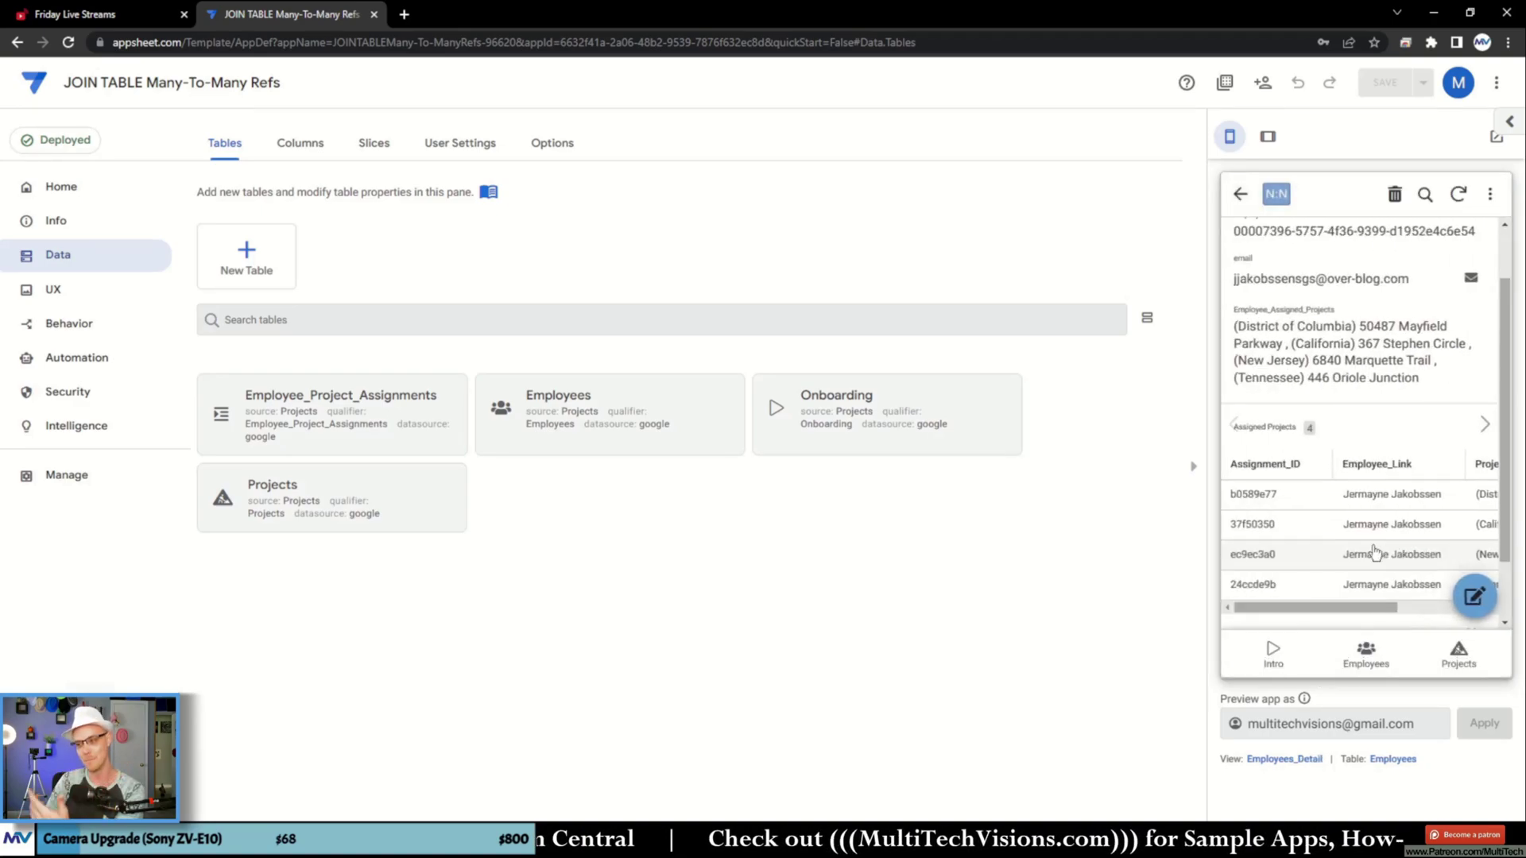
pyautogui.scroll(1, 1326, 405)
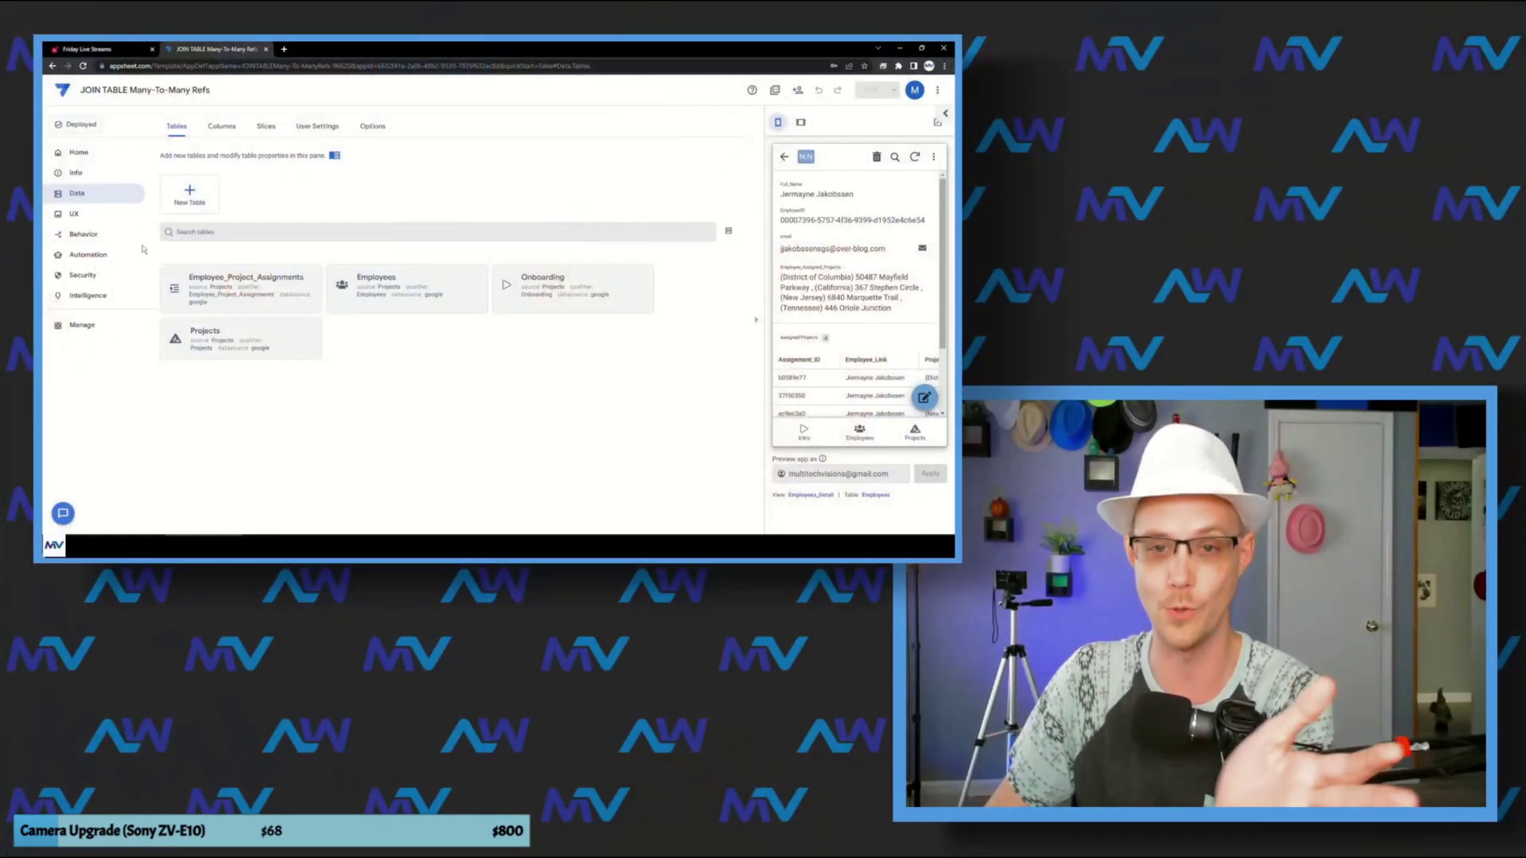
# - Look through the app's behavior actions for the Employee_Project_Assignments, Employees and Projects tables
pyautogui.click(135, 236)
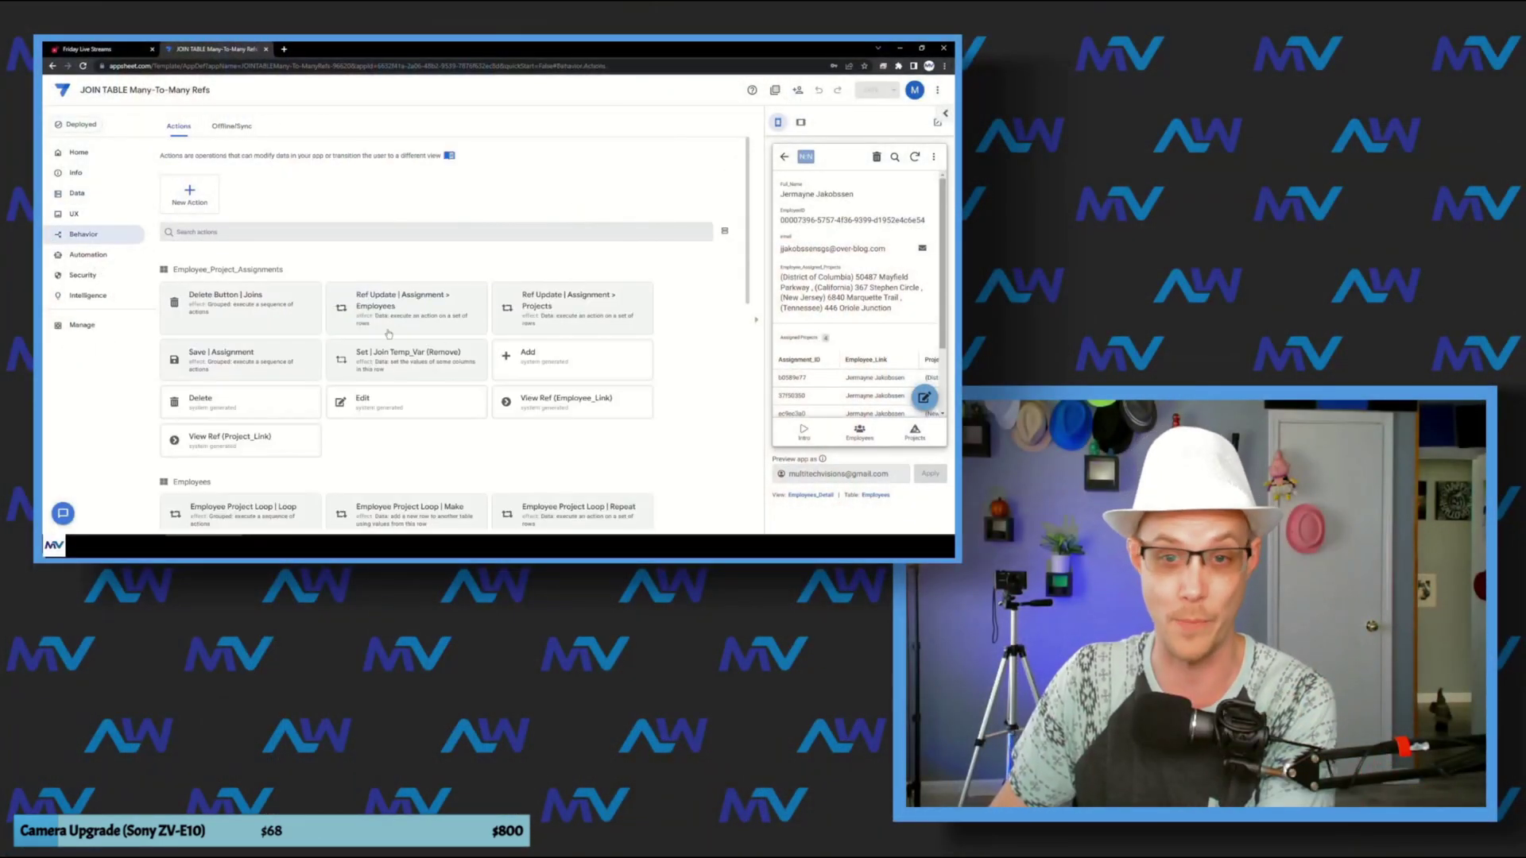
pyautogui.scroll(-4, 644, 328)
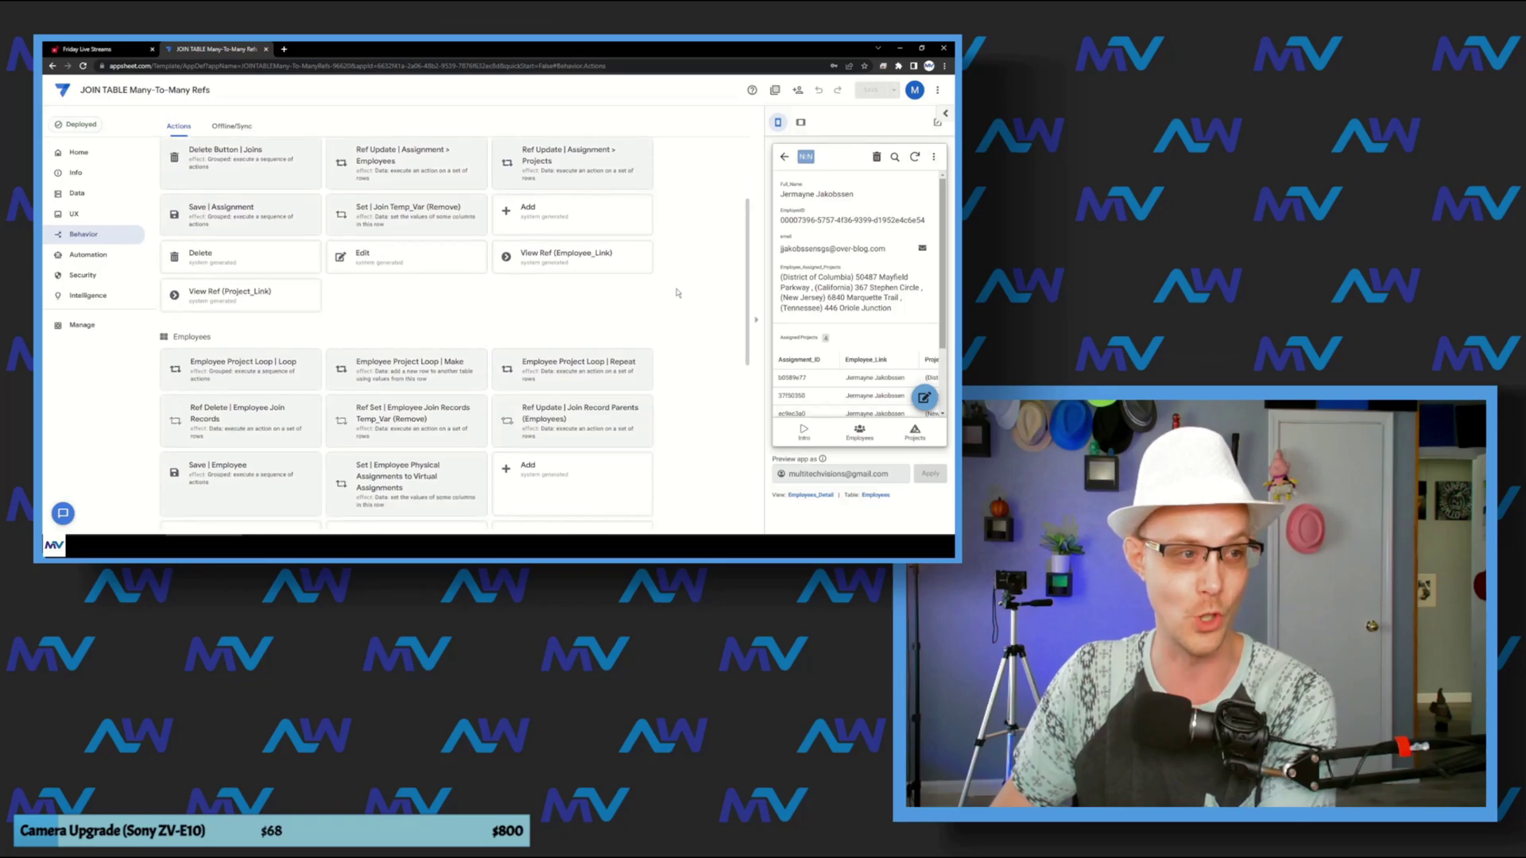
pyautogui.scroll(-4, 677, 293)
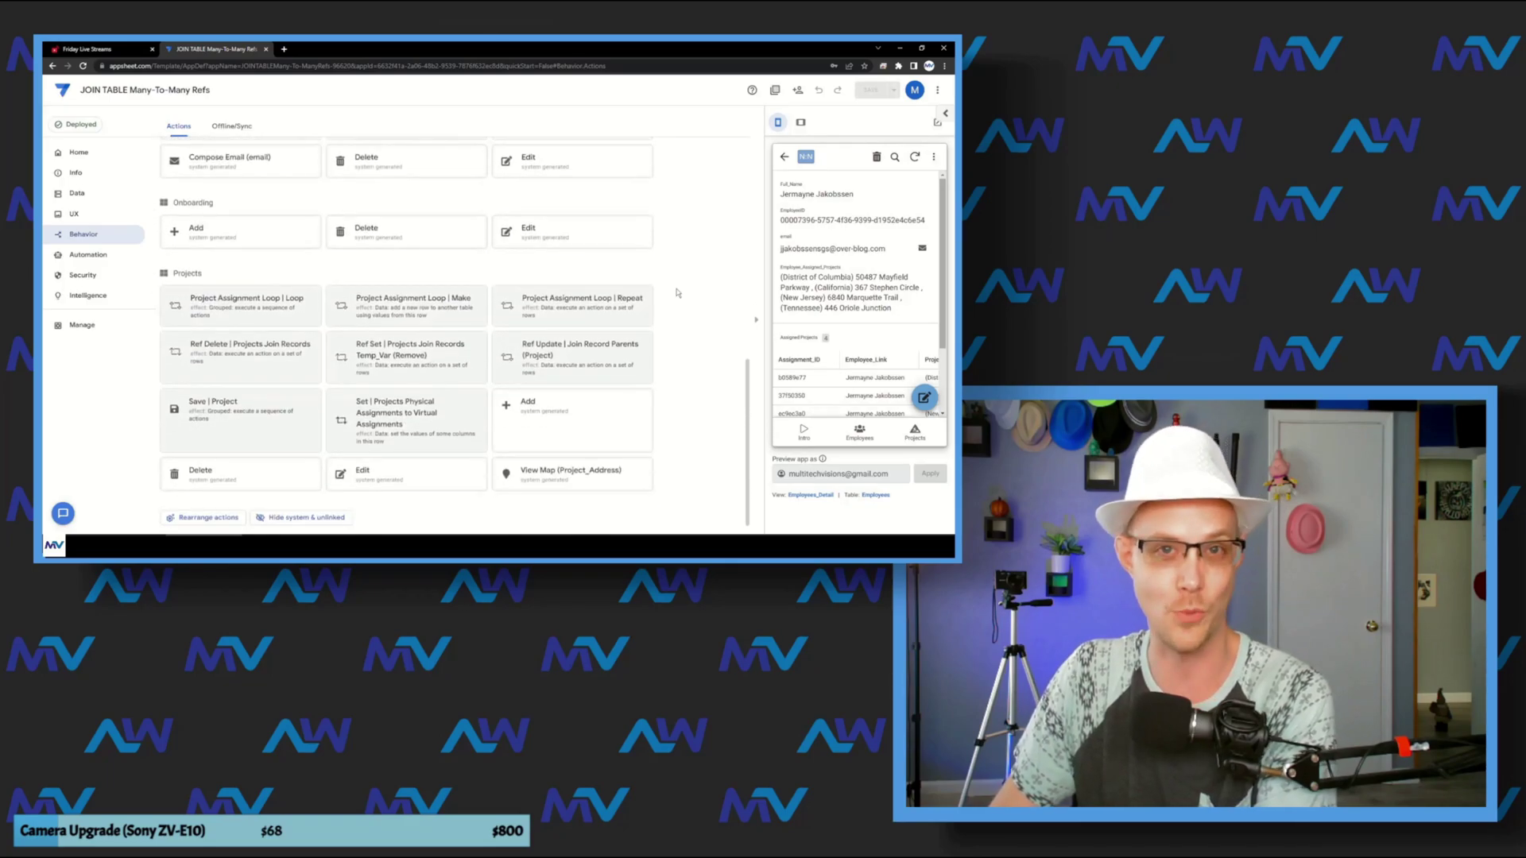
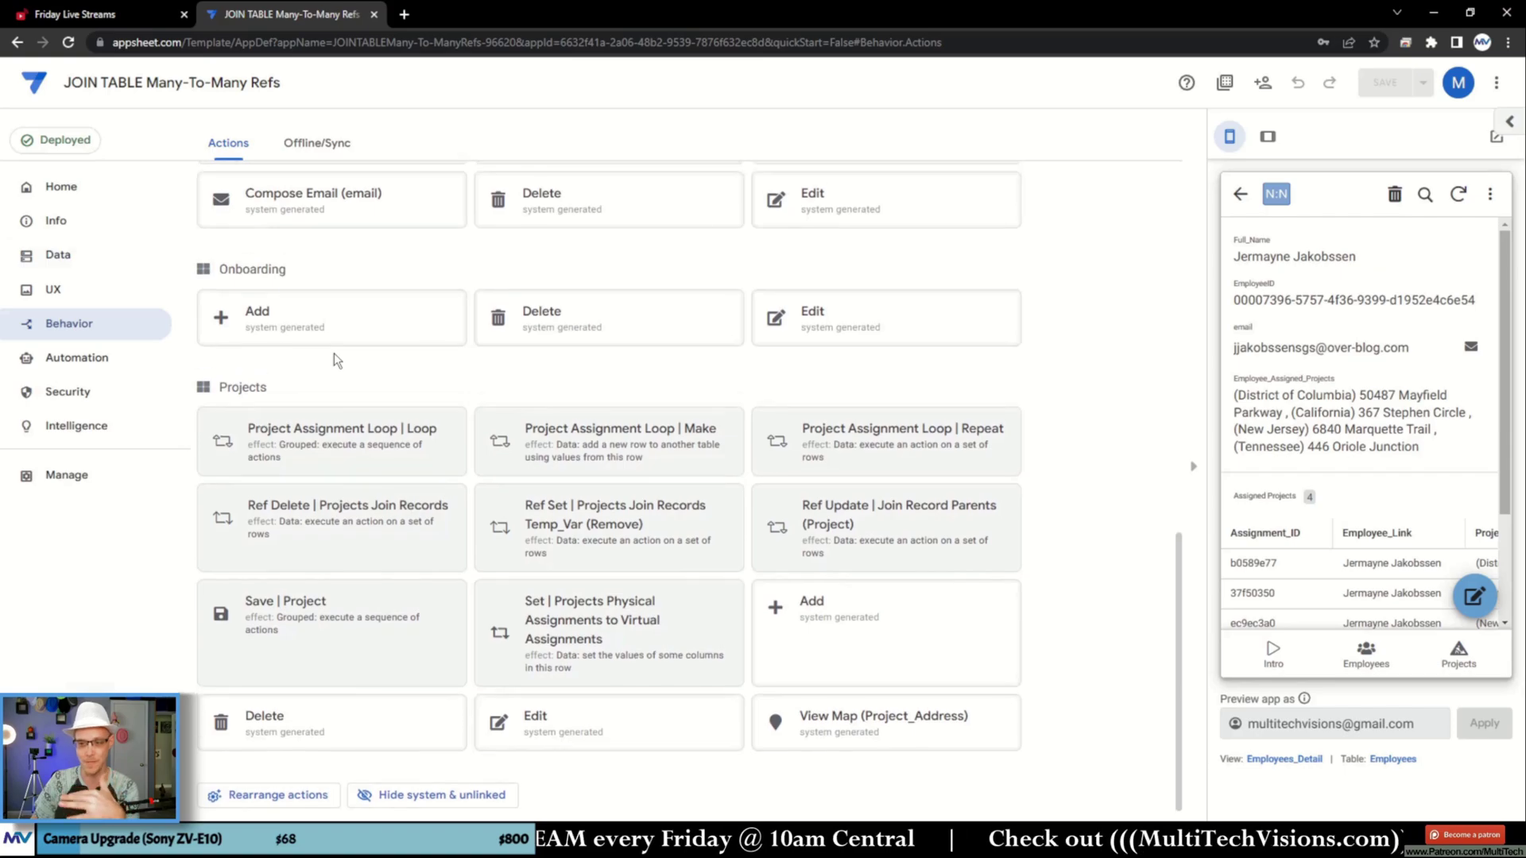
pyautogui.scroll(6, 334, 312)
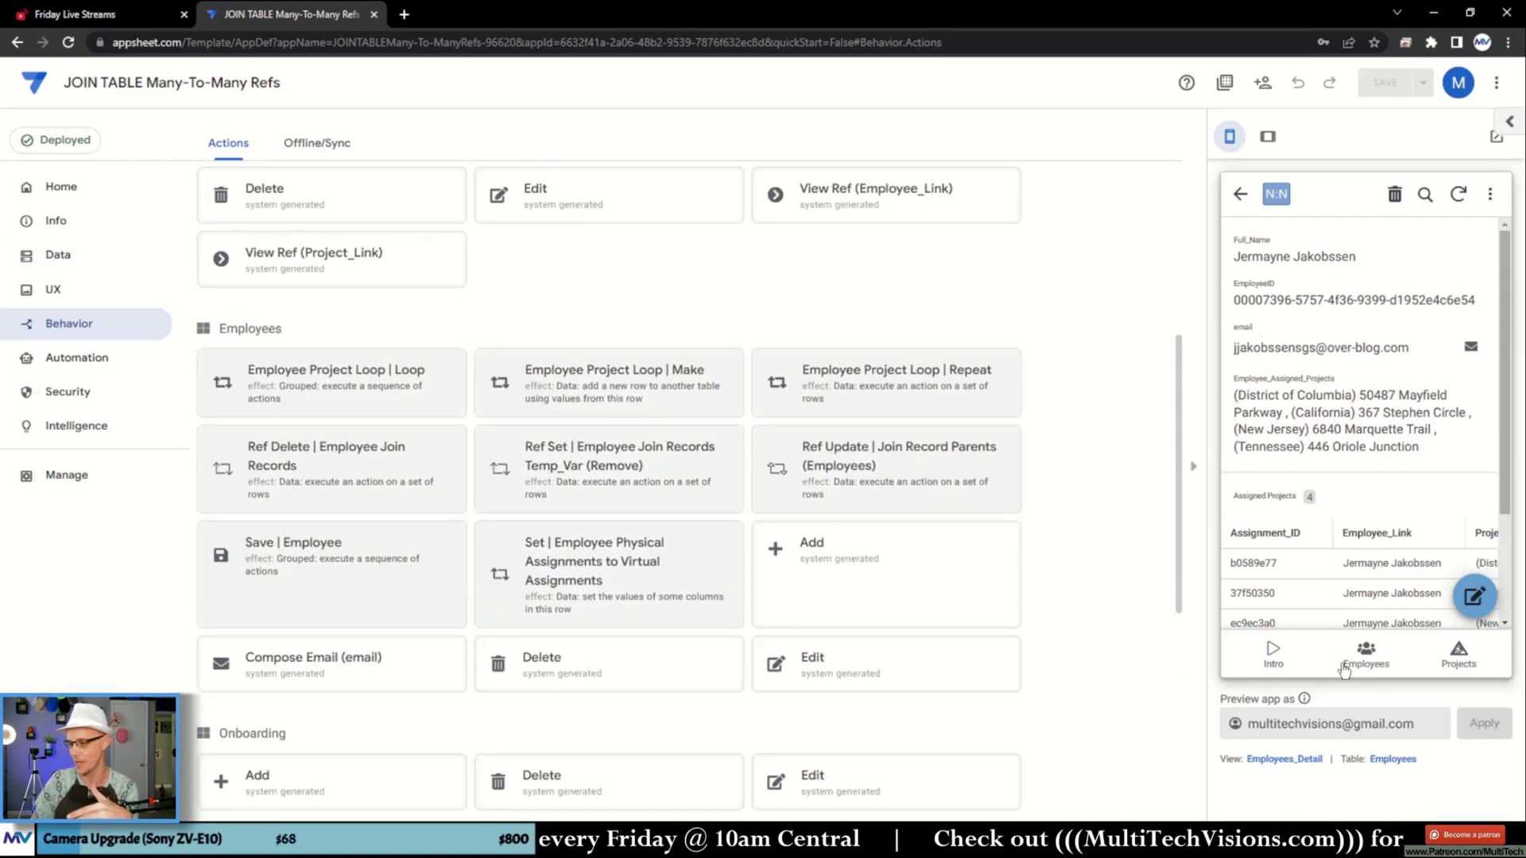
# - Open the first employee's edit form and examine the Form Saved event action in the Employees_Form view settings
pyautogui.click(1364, 655)
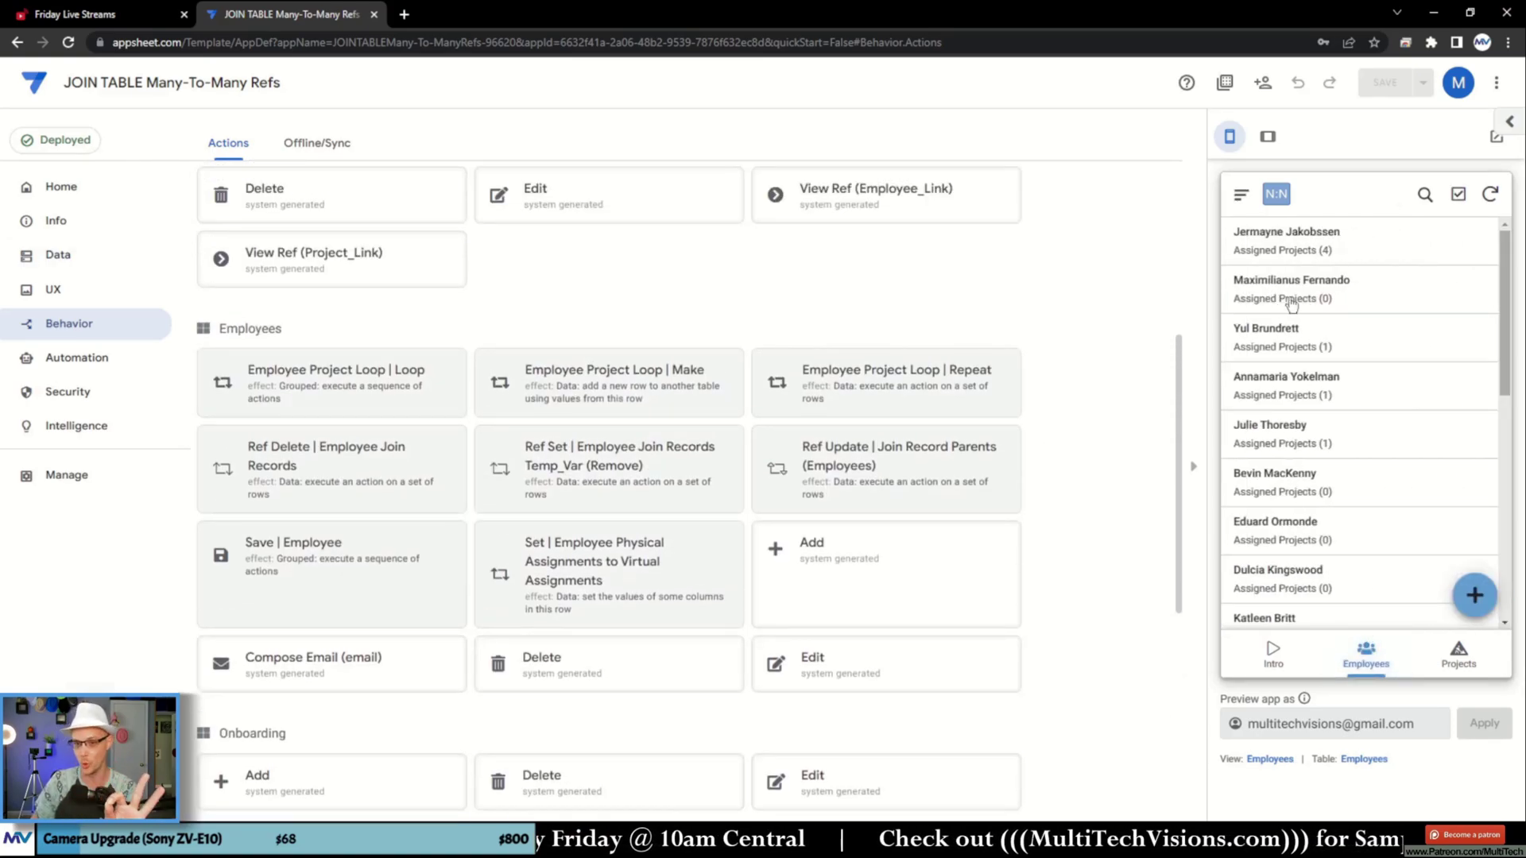
pyautogui.scroll(-1, 494, 319)
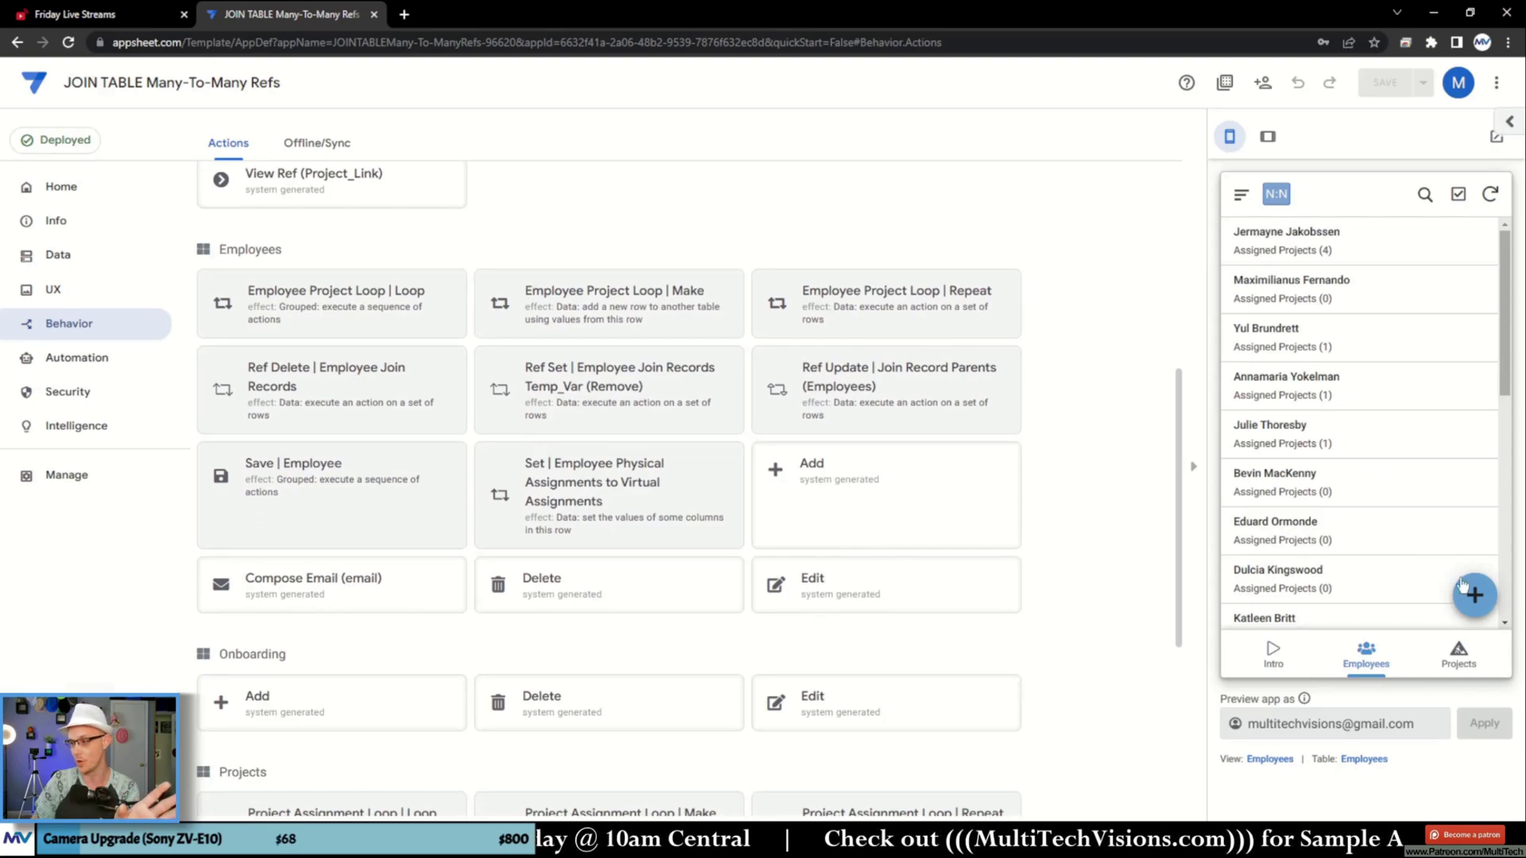
pyautogui.click(1325, 264)
pyautogui.click(1476, 590)
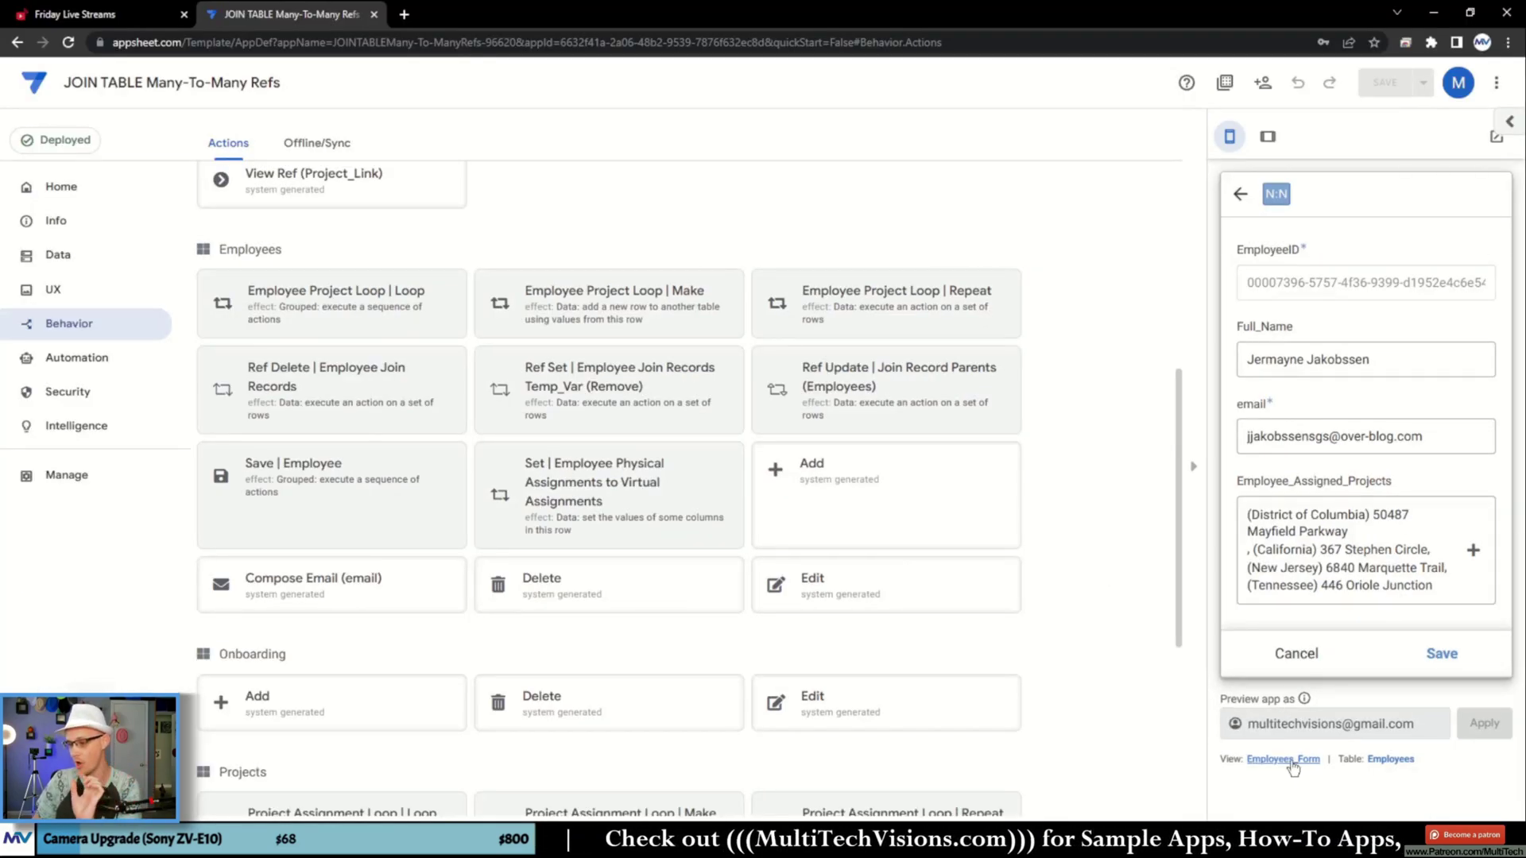
pyautogui.click(1283, 759)
pyautogui.scroll(-7, 298, 373)
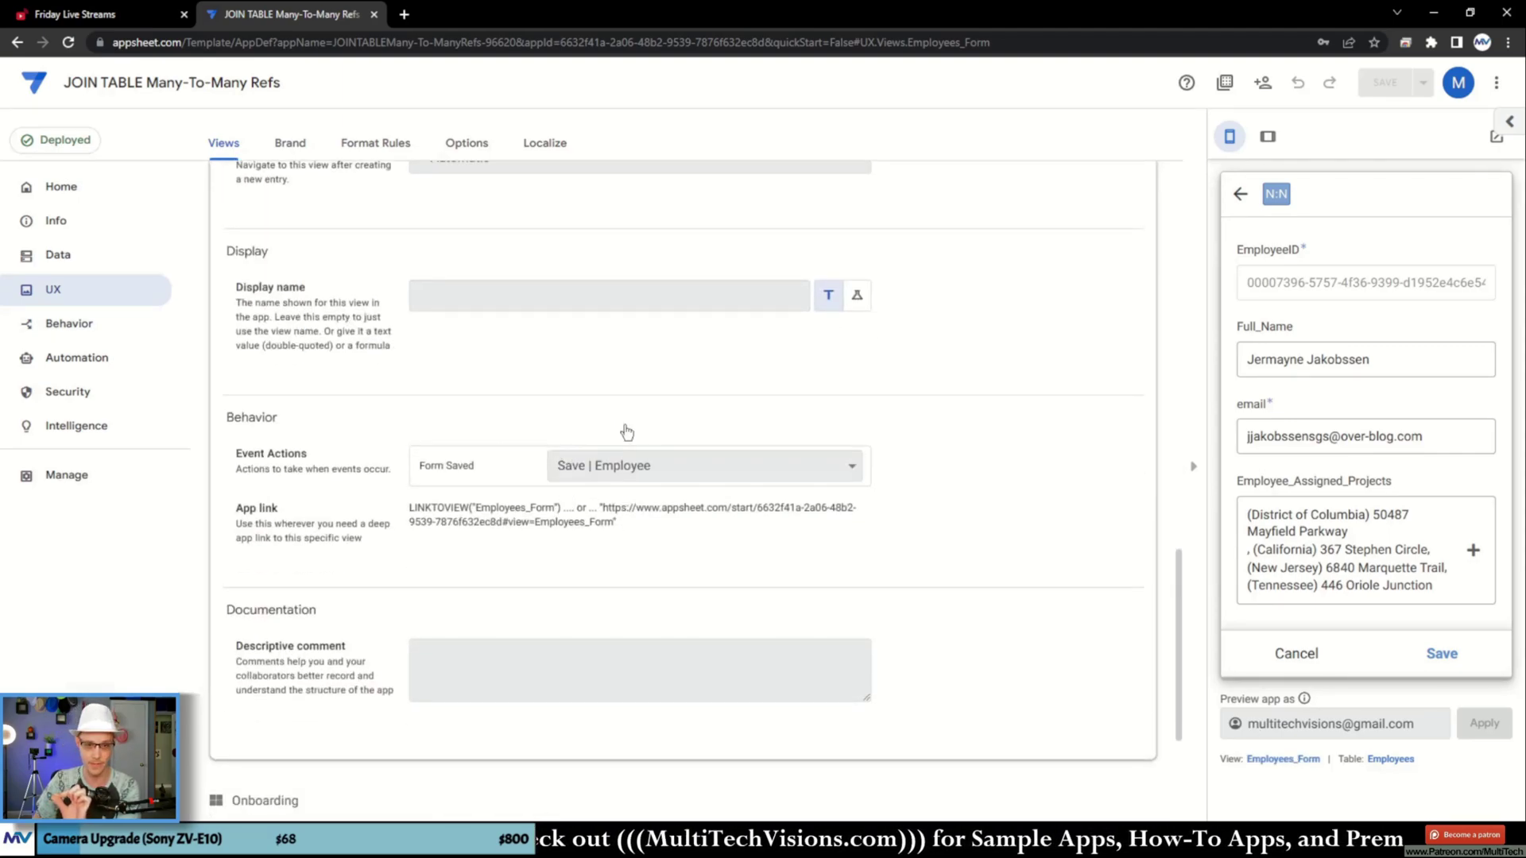
# - Open the Save | Employee action of the Employees table and examine its ordered list of grouped actions
pyautogui.click(79, 324)
pyautogui.scroll(-5, 382, 342)
pyautogui.scroll(-2, 382, 342)
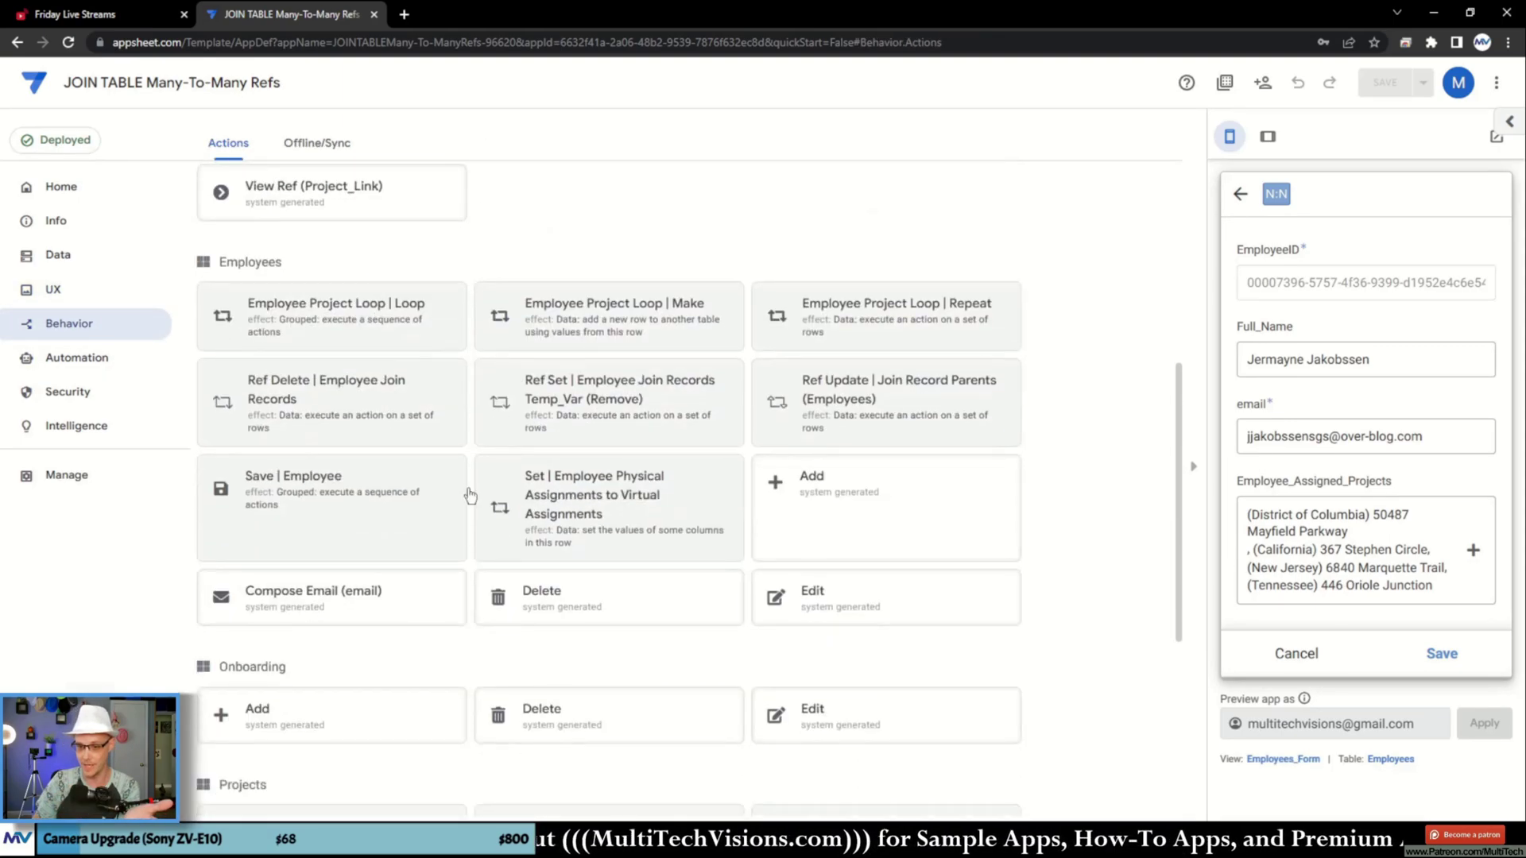
pyautogui.click(340, 505)
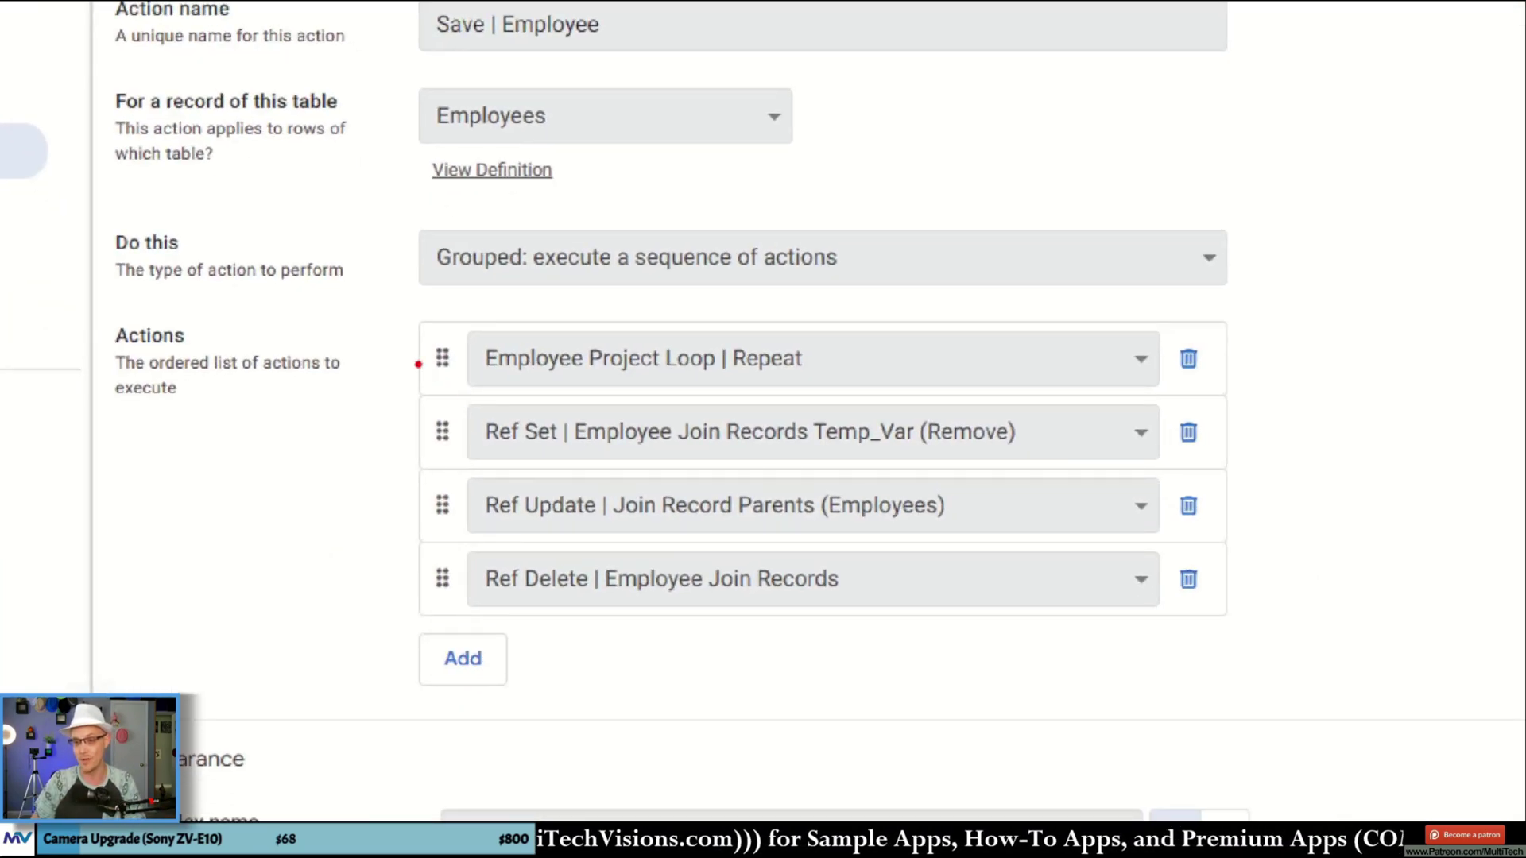
pyautogui.moveTo(383, 310); pyautogui.dragTo(881, 389)
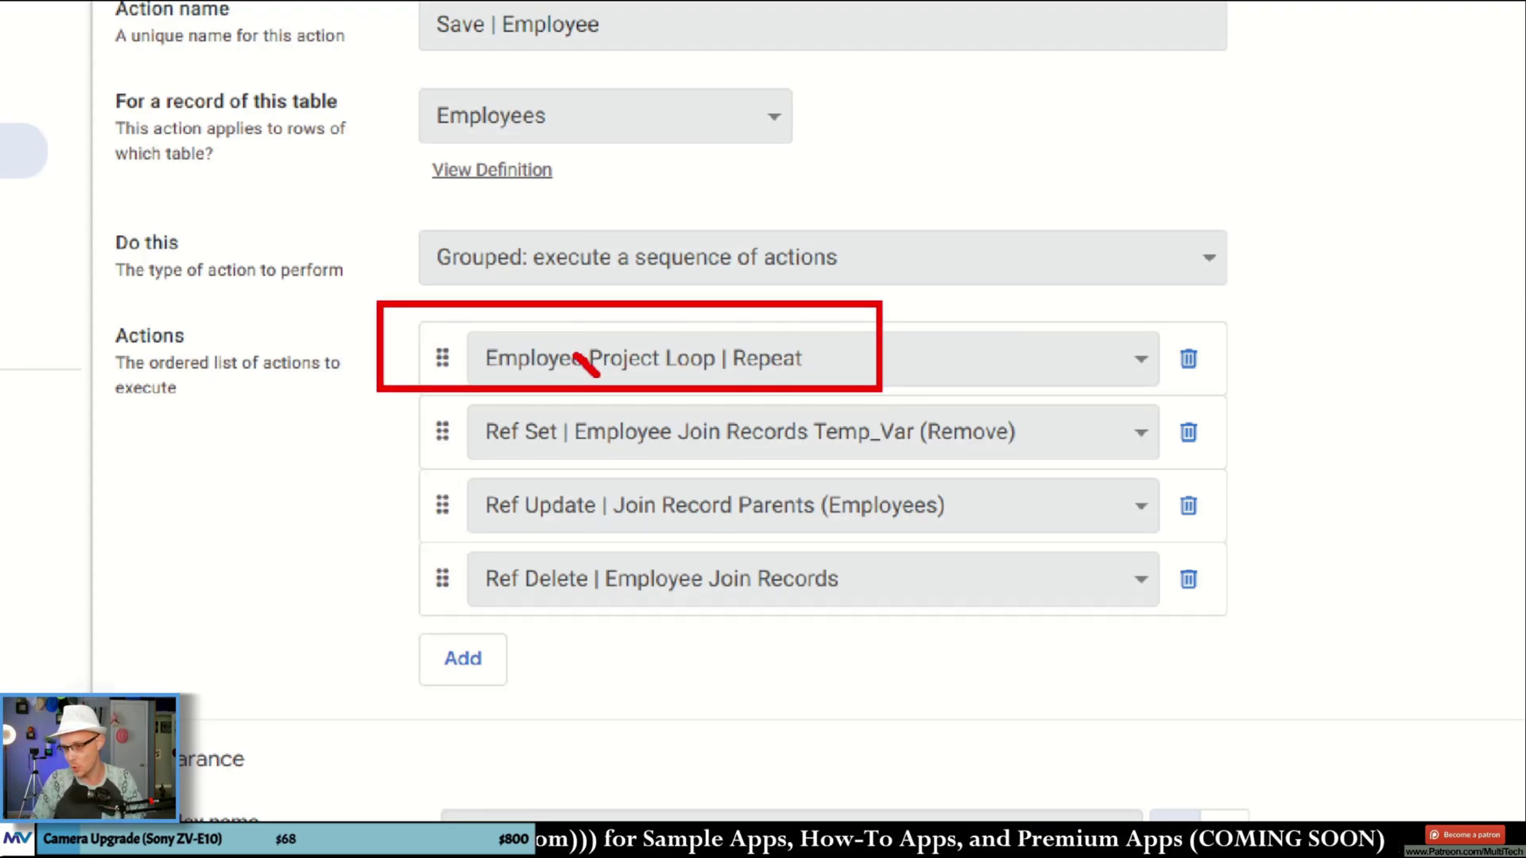
pyautogui.moveTo(596, 375)
pyautogui.mouseDown()
pyautogui.moveTo(679, 380)
pyautogui.moveTo(574, 369)
pyautogui.mouseUp()
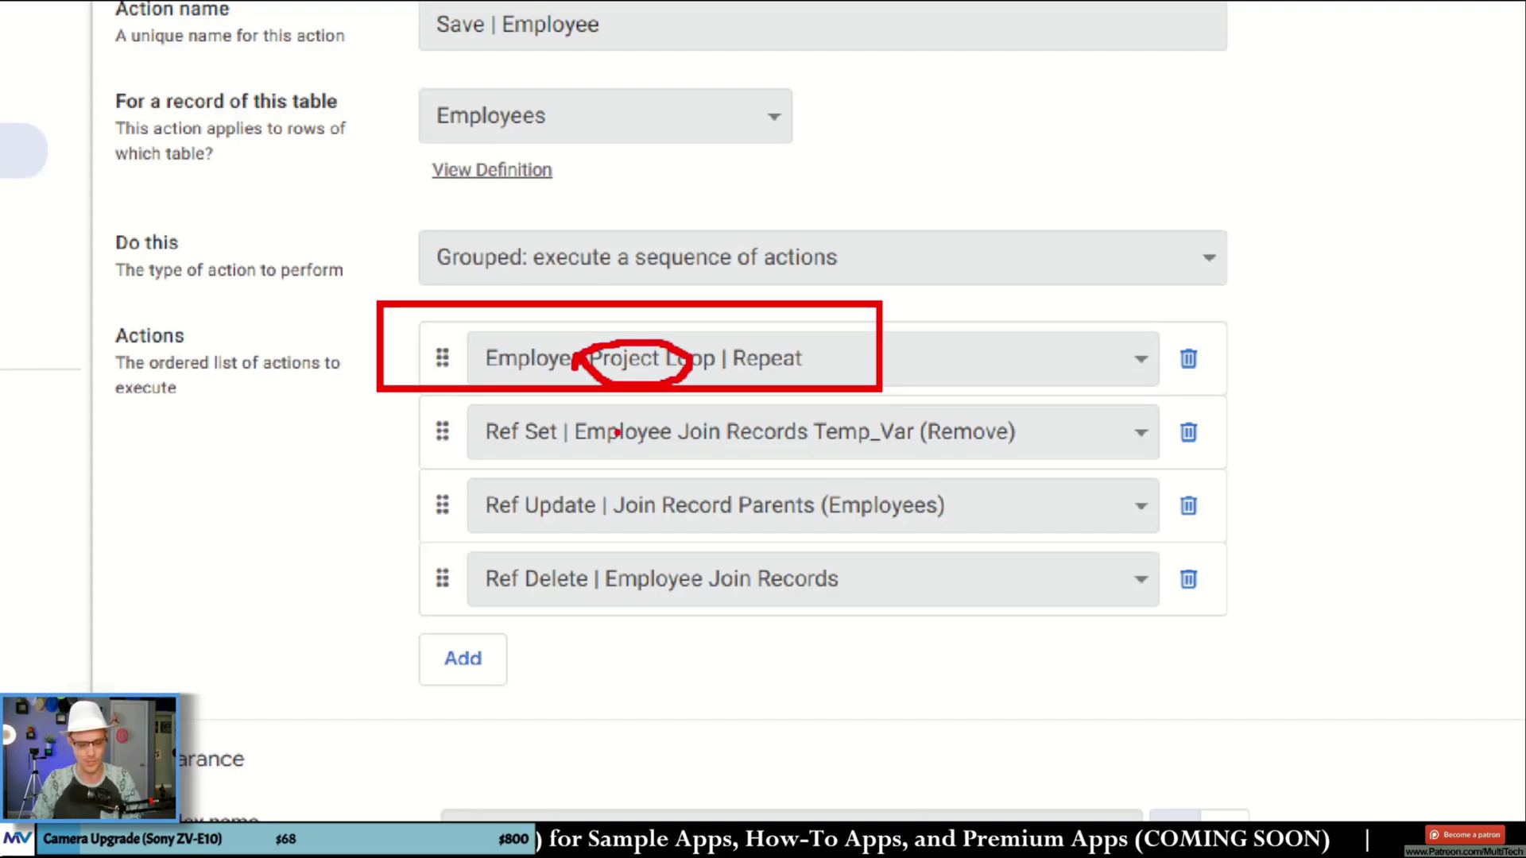
pyautogui.scroll(2, 431, 399)
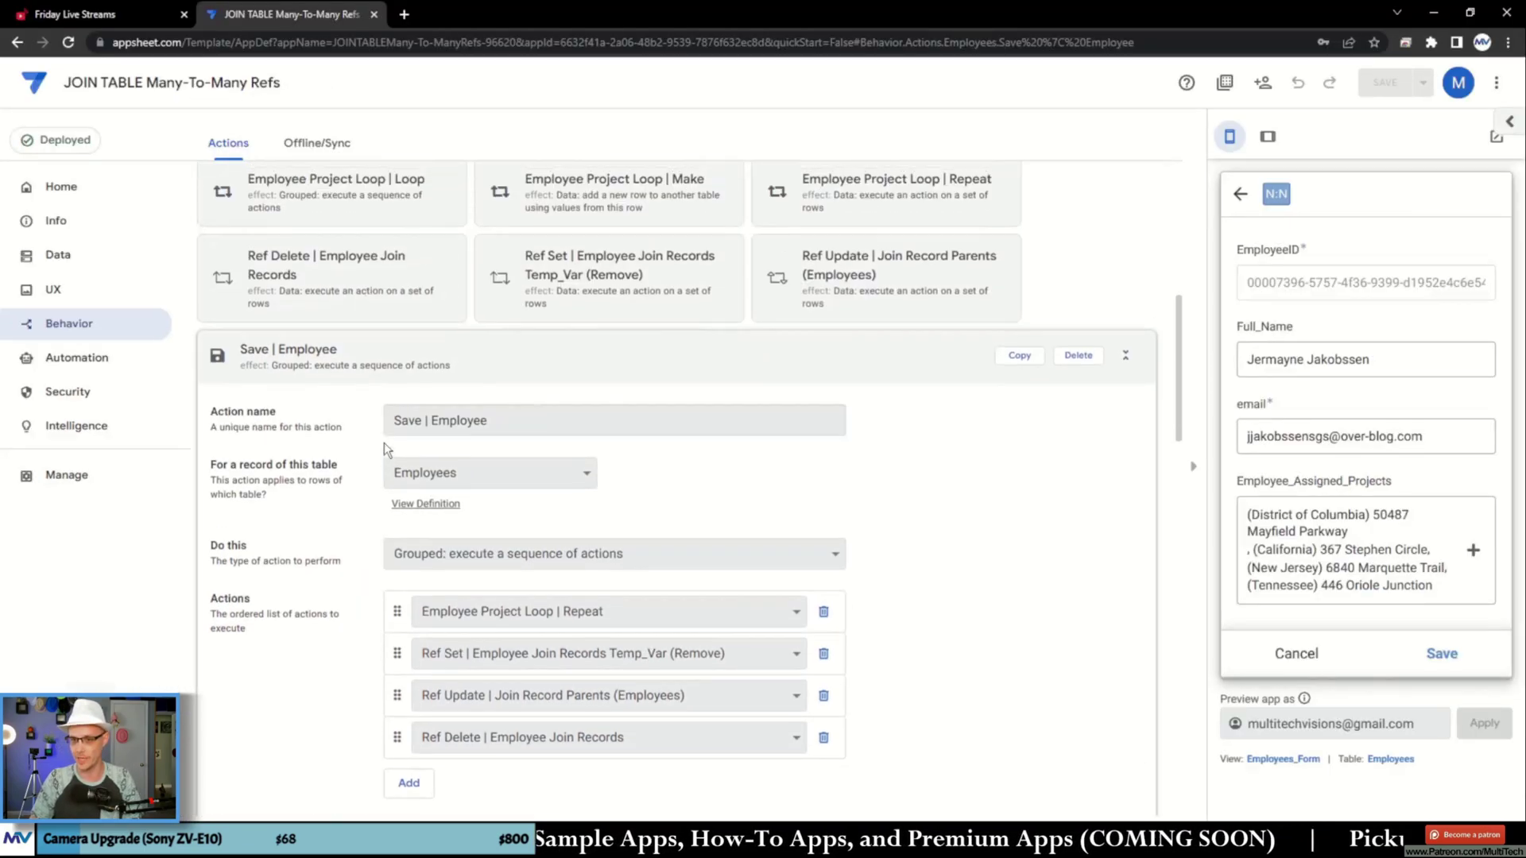
# - Open the Employee Project Loop | Make action and examine its source table, target table and the Employee_Link and Project_Link assignments
pyautogui.scroll(1, 384, 442)
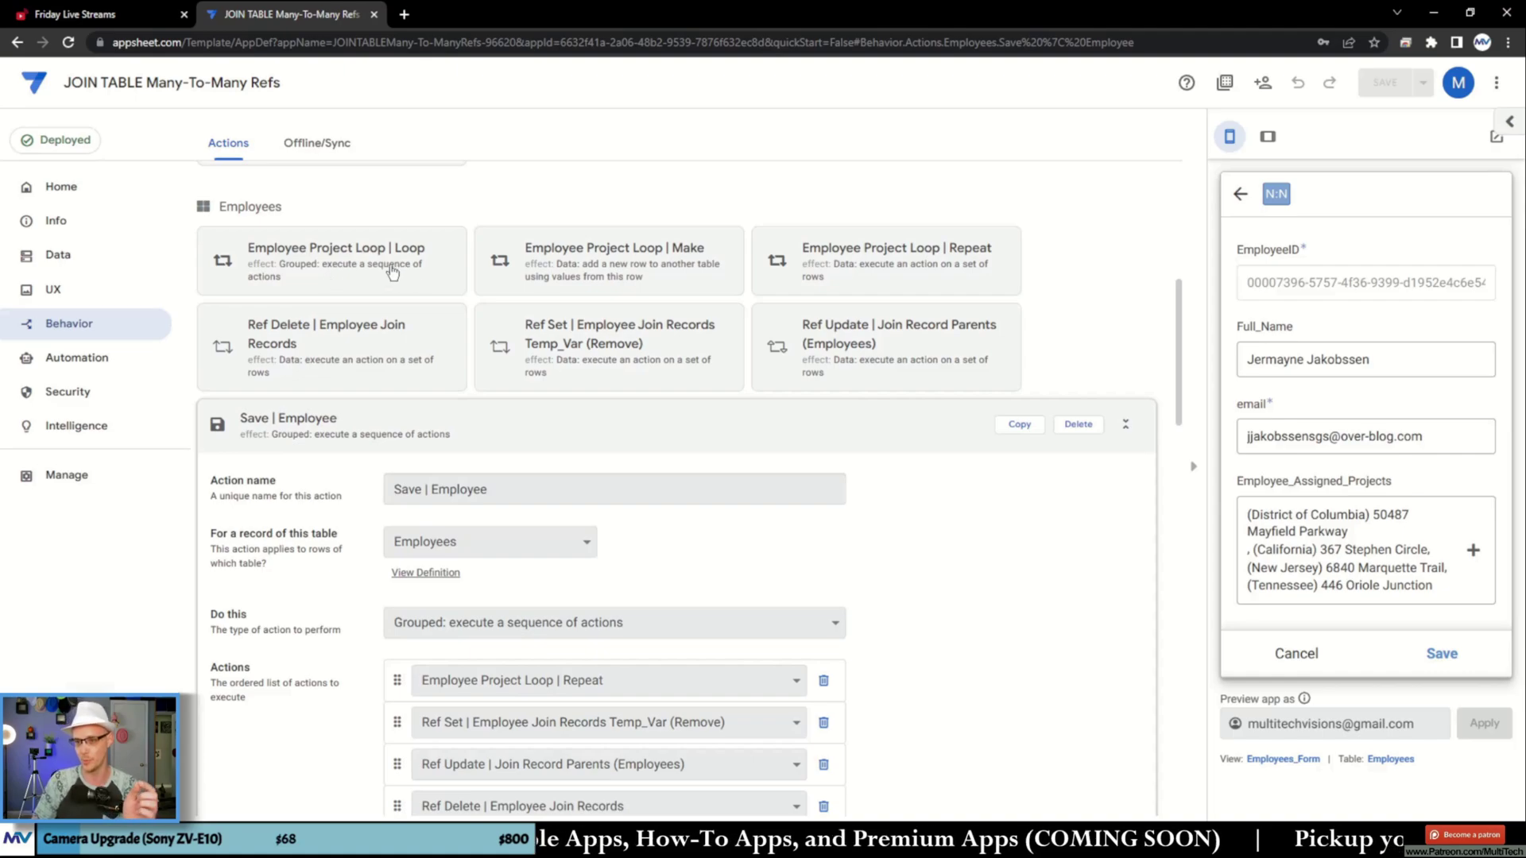
pyautogui.click(531, 259)
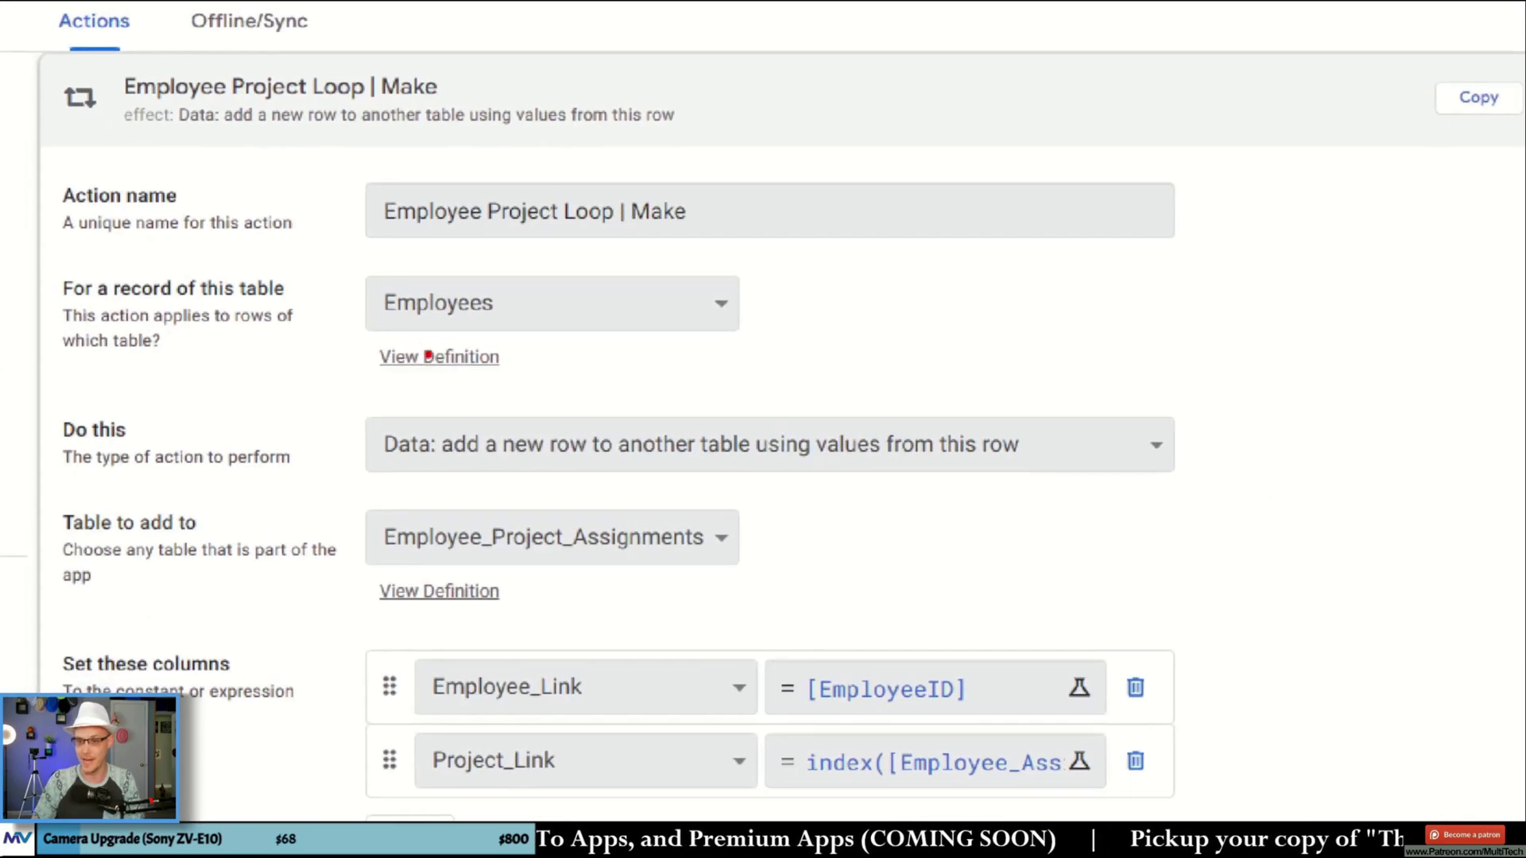
pyautogui.moveTo(363, 275)
pyautogui.mouseDown()
pyautogui.moveTo(338, 333)
pyautogui.moveTo(378, 368)
pyautogui.mouseUp()
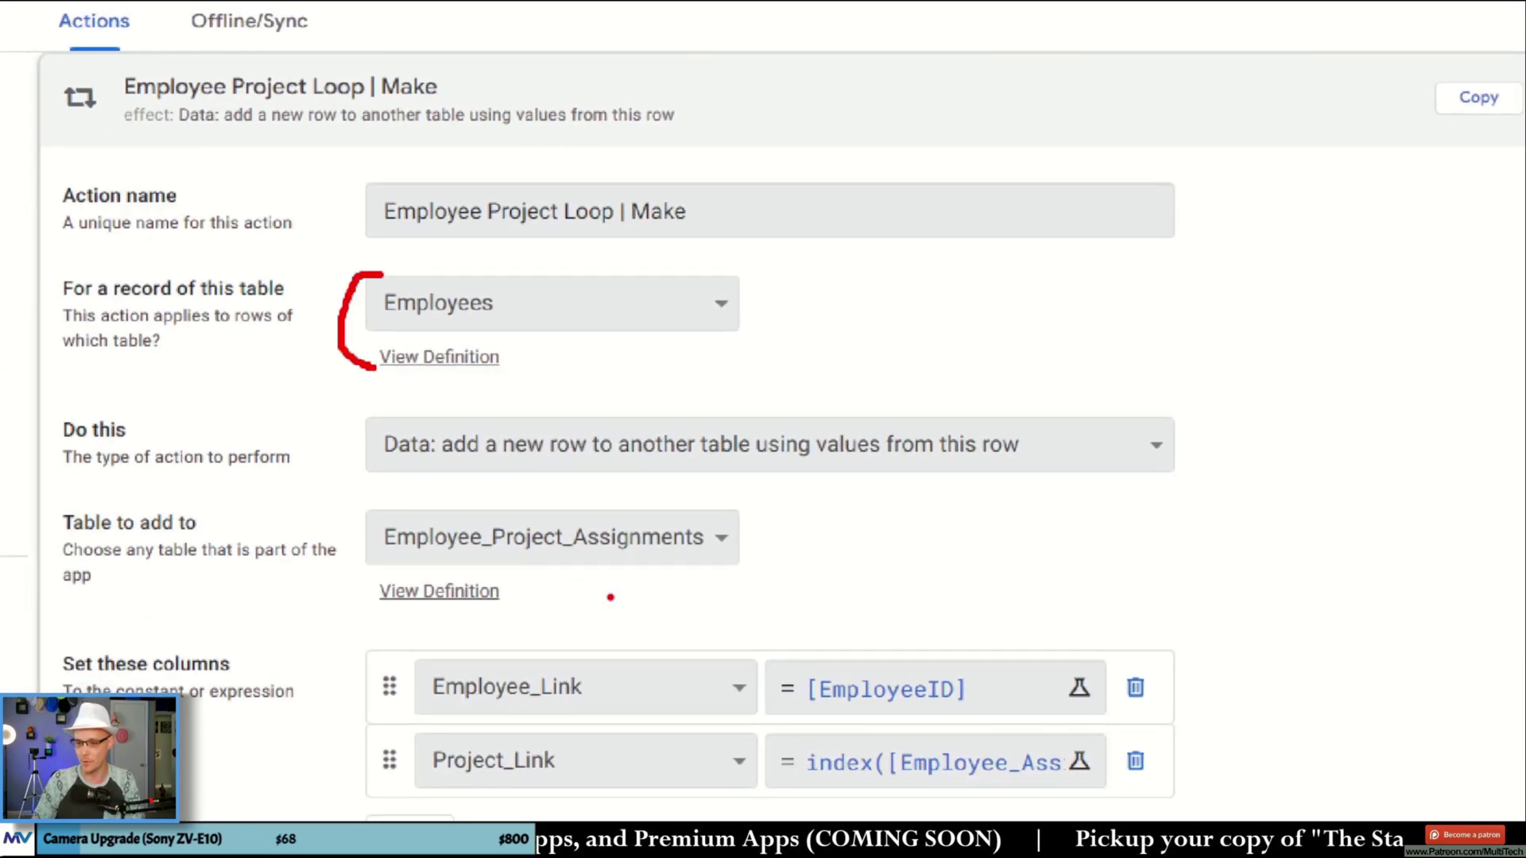
pyautogui.moveTo(635, 498)
pyautogui.mouseDown()
pyautogui.moveTo(687, 499)
pyautogui.moveTo(756, 559)
pyautogui.moveTo(632, 568)
pyautogui.mouseUp()
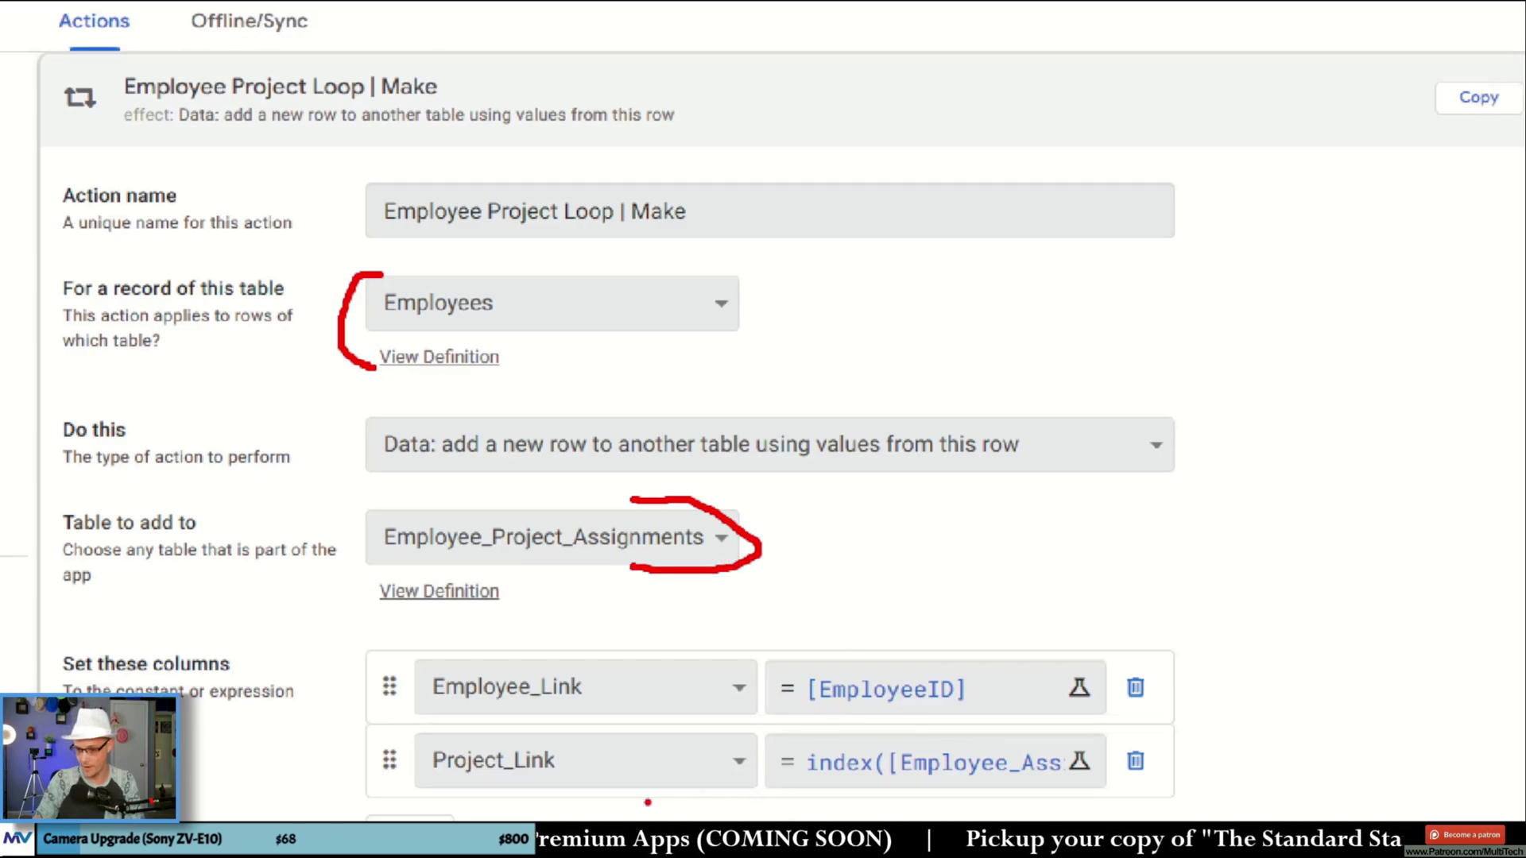
pyautogui.moveTo(789, 711); pyautogui.dragTo(974, 714)
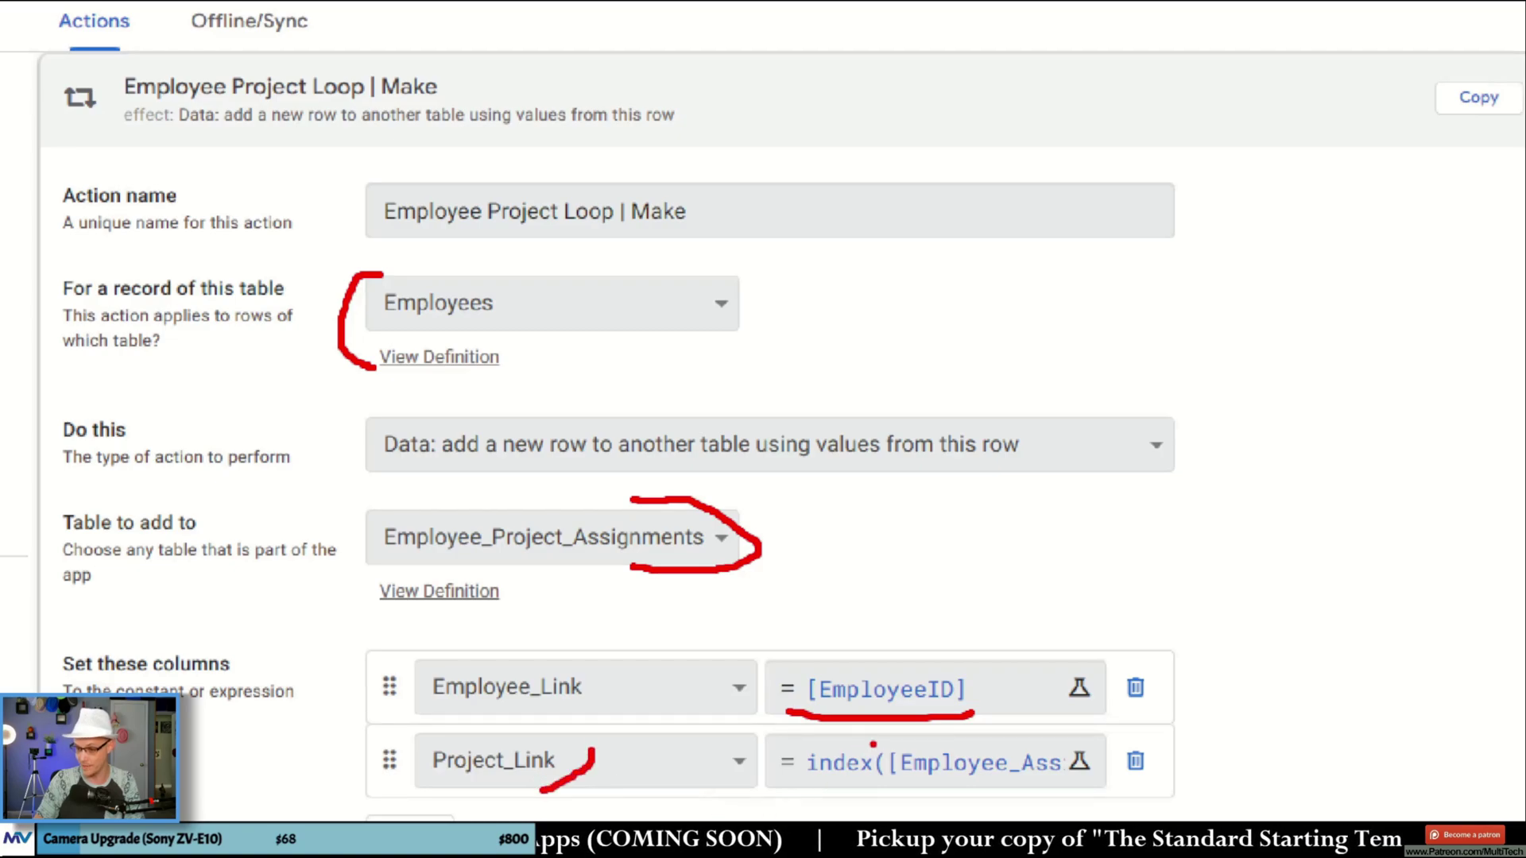
pyautogui.moveTo(873, 745); pyautogui.dragTo(968, 791)
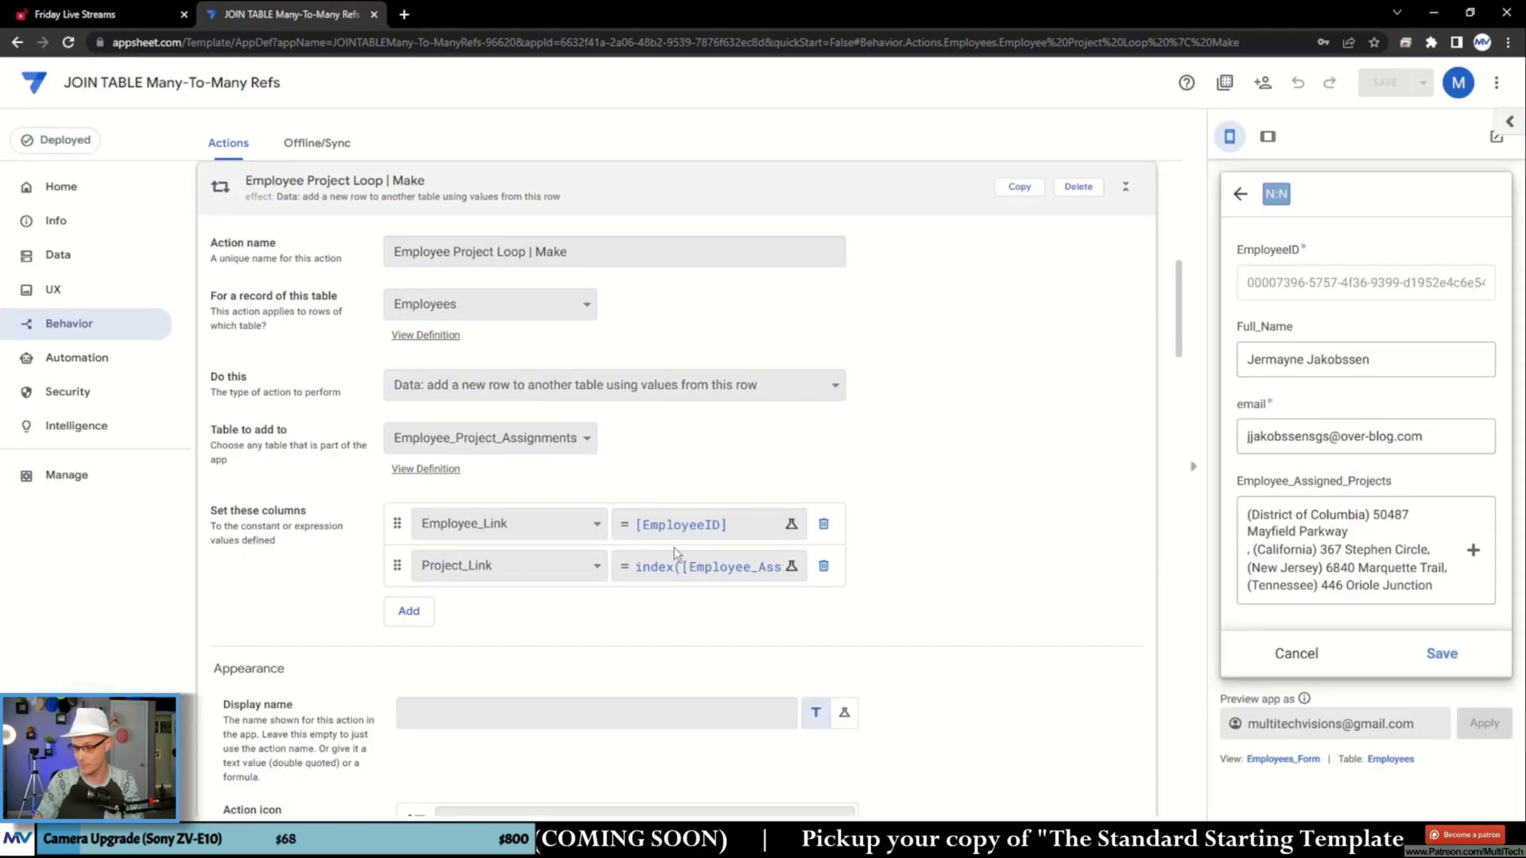
# - Open the Project_Link expression and examine its Employee_Assigned_Projects and Created_Project_Assignments terms
pyautogui.click(884, 759)
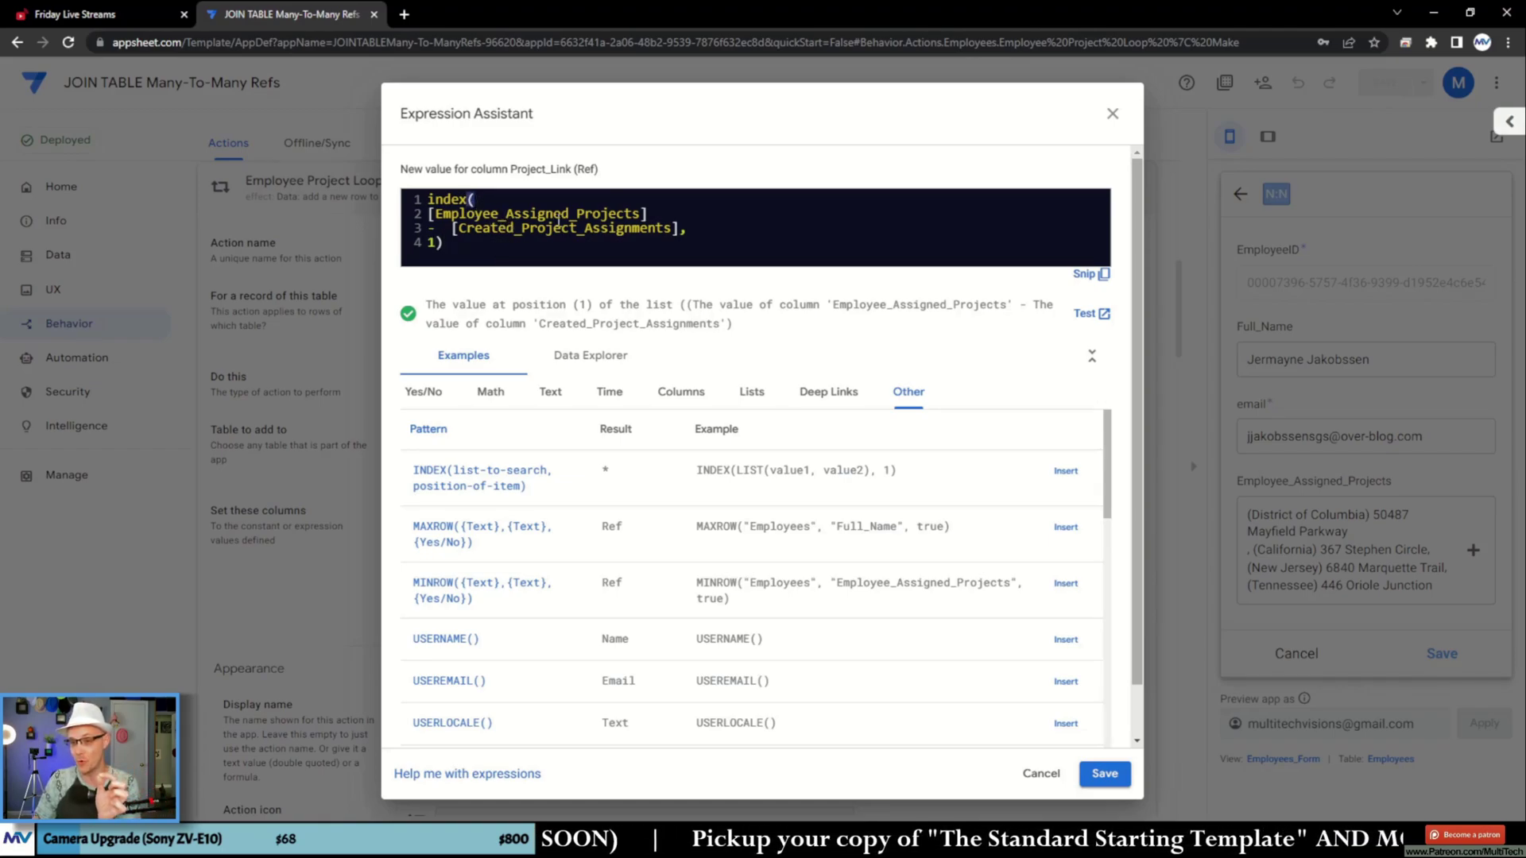
pyautogui.doubleClick(538, 211)
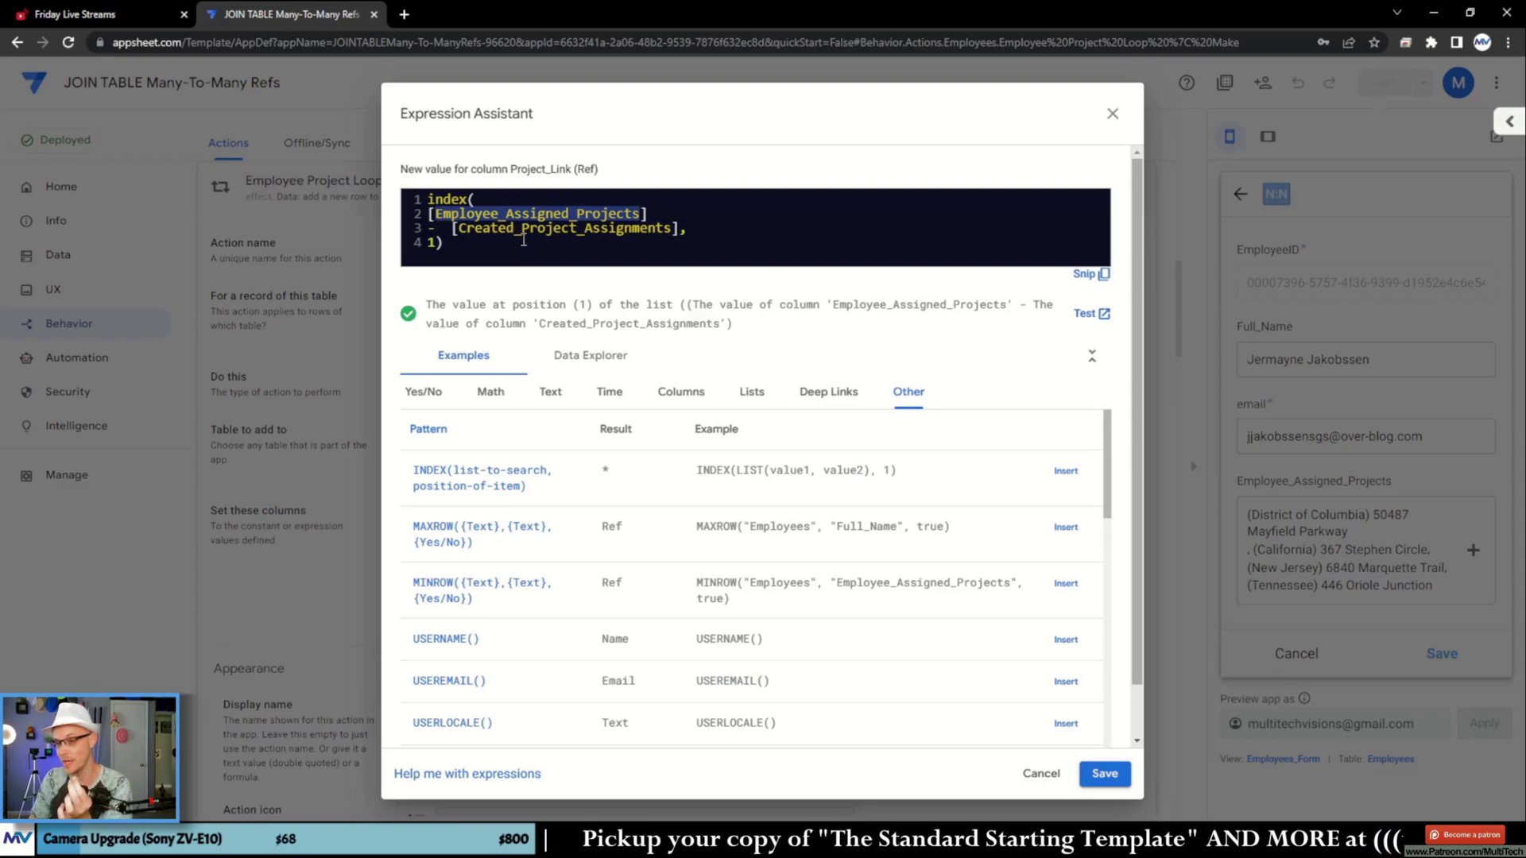
pyautogui.click(523, 245)
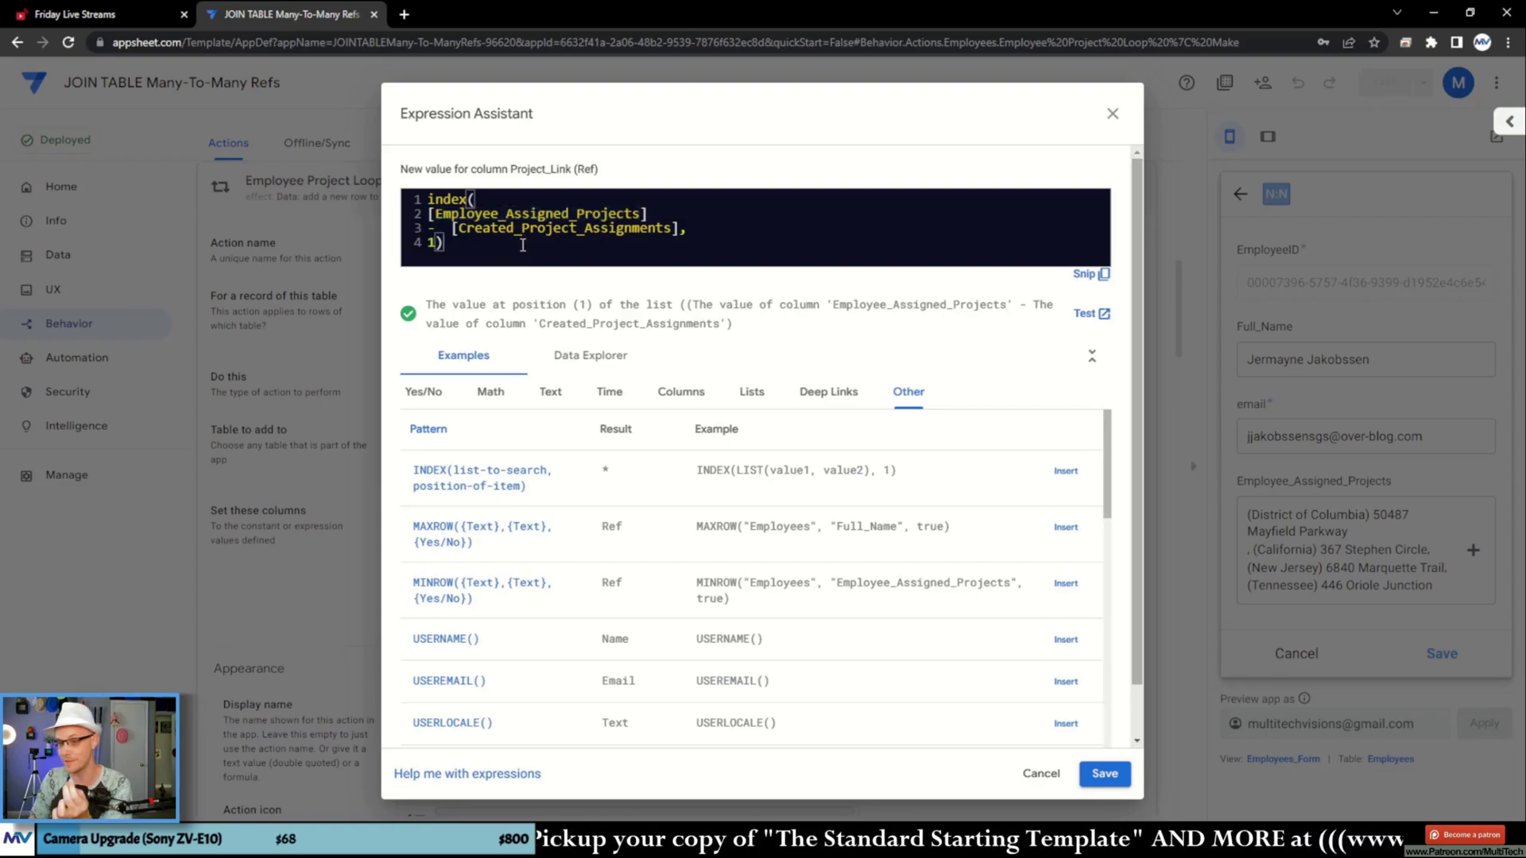
pyautogui.doubleClick(549, 231)
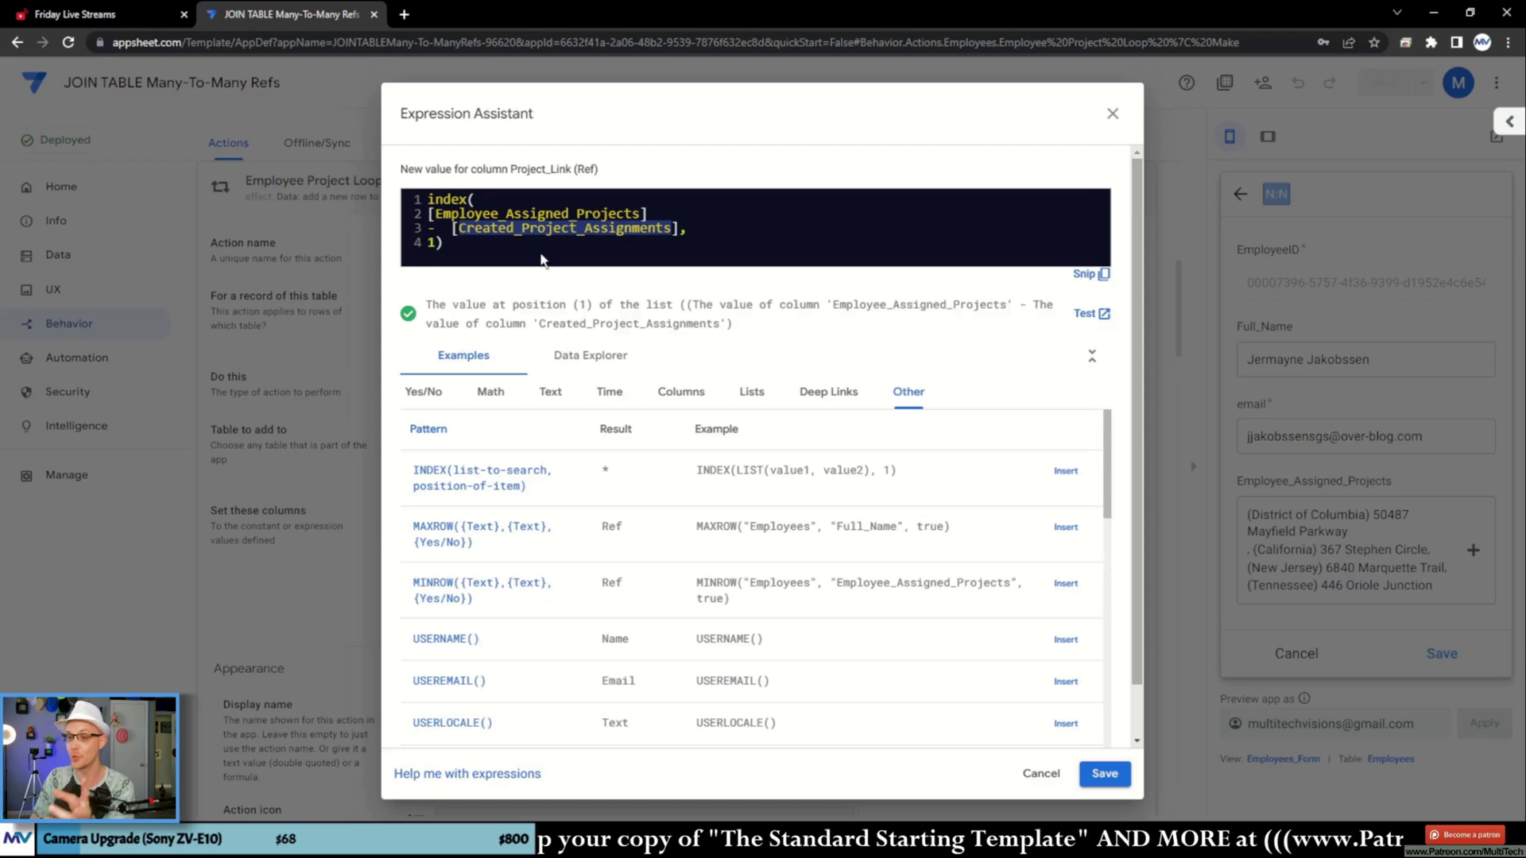
# - List the available columns in the Expression Assistant, compare the result types of the project list columns, and close it without saving
pyautogui.click(681, 391)
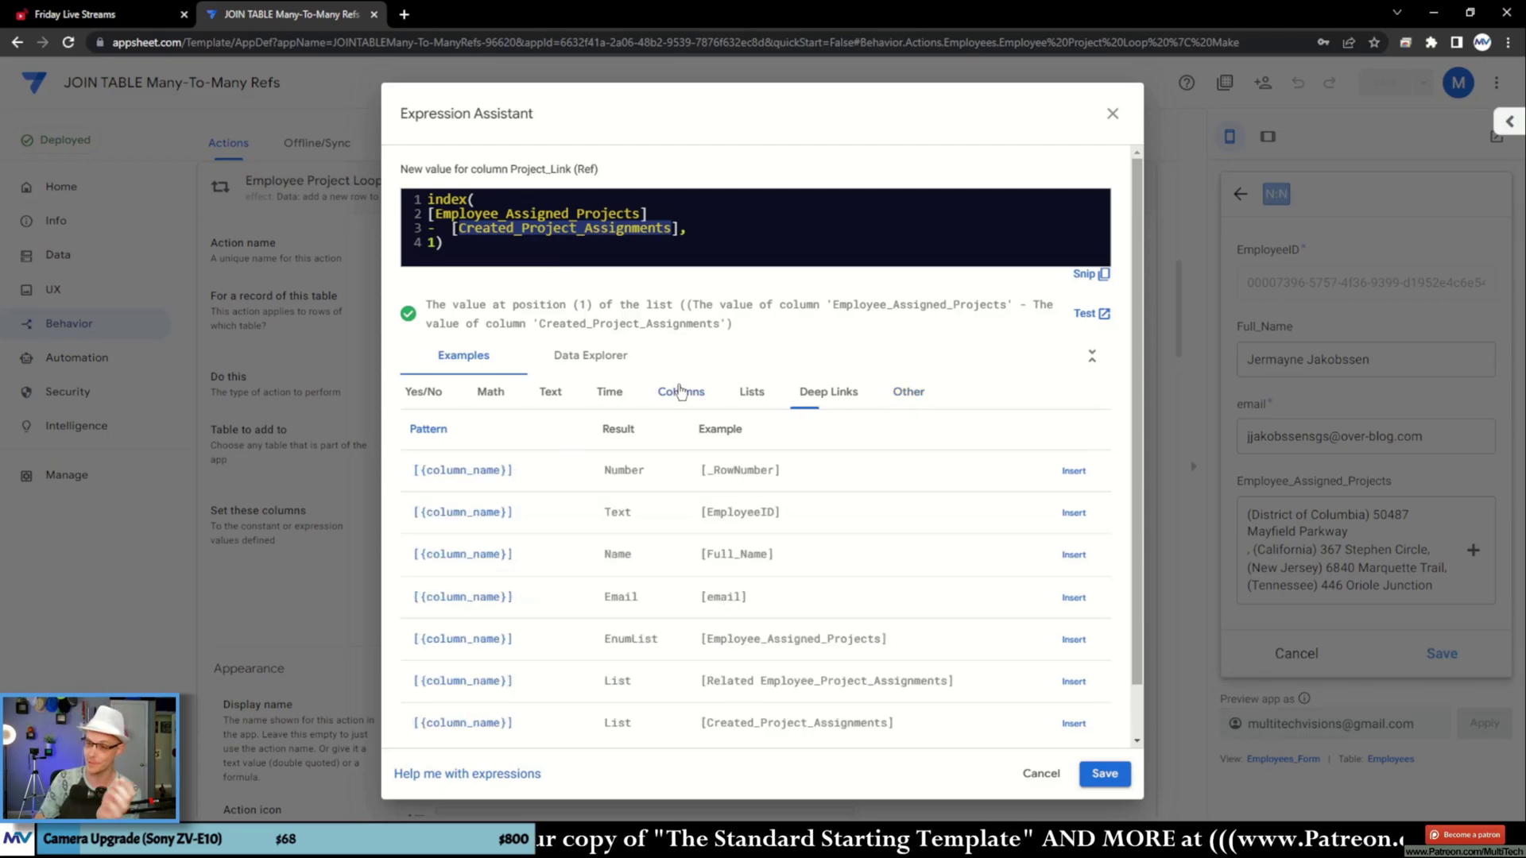
pyautogui.scroll(-1, 867, 407)
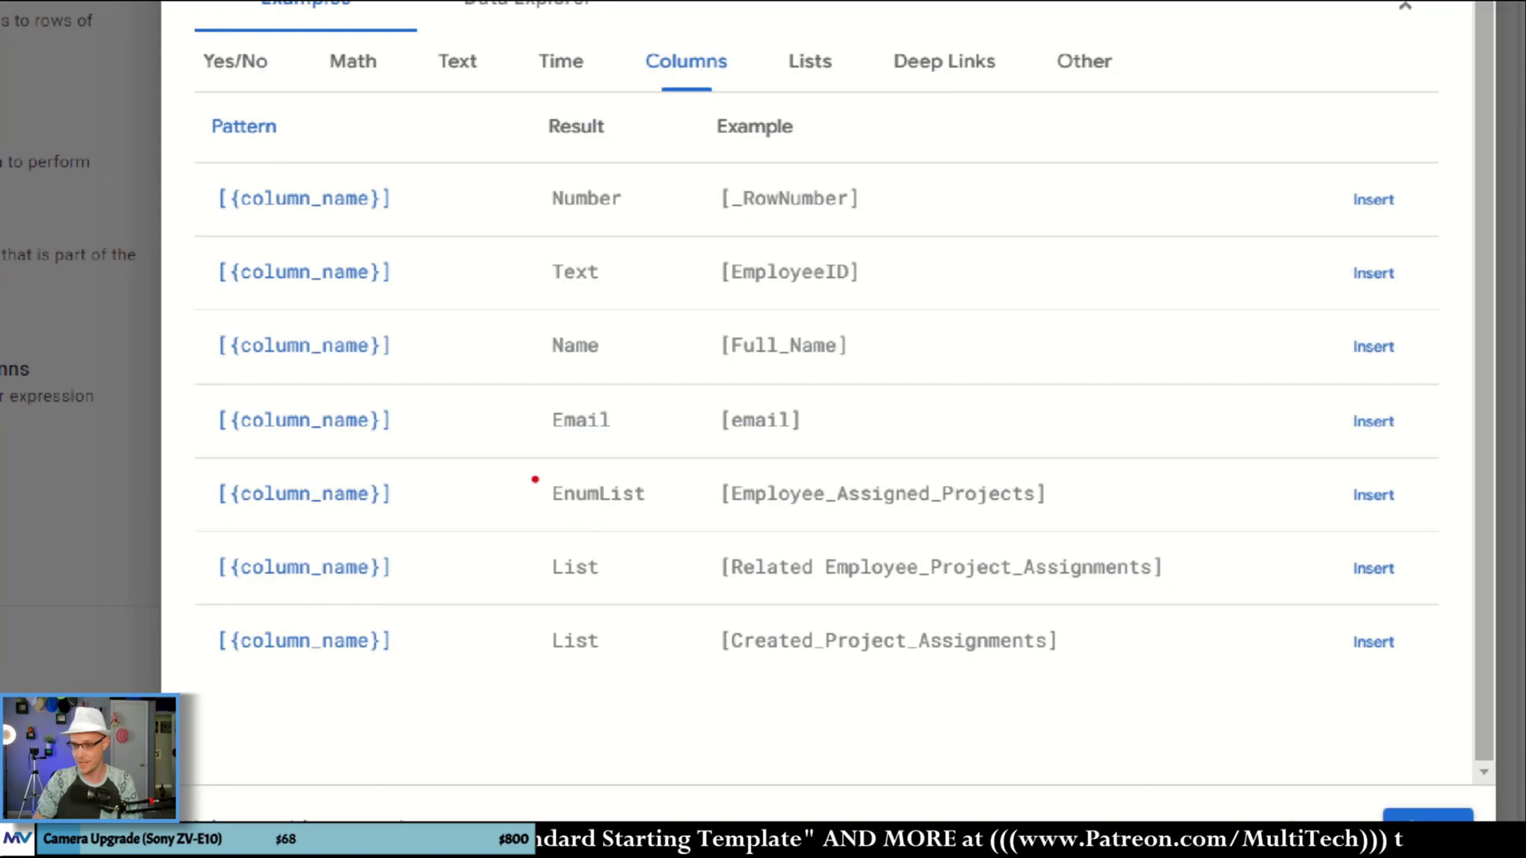
pyautogui.moveTo(519, 465)
pyautogui.mouseDown()
pyautogui.moveTo(689, 511)
pyautogui.moveTo(1119, 529)
pyautogui.mouseUp()
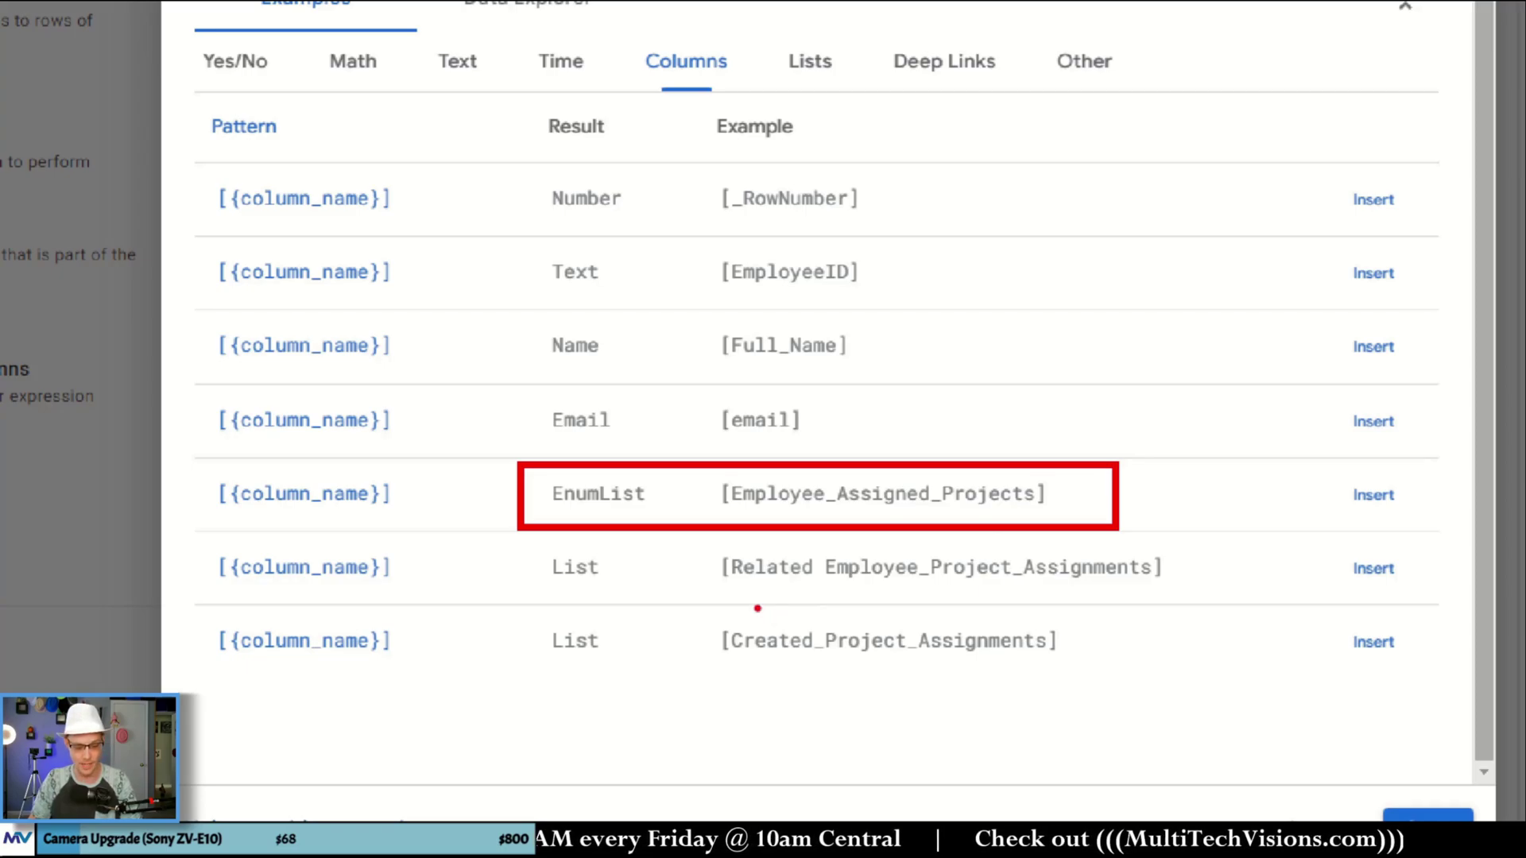
pyautogui.moveTo(524, 596)
pyautogui.mouseDown()
pyautogui.moveTo(674, 666)
pyautogui.moveTo(1111, 682)
pyautogui.mouseUp()
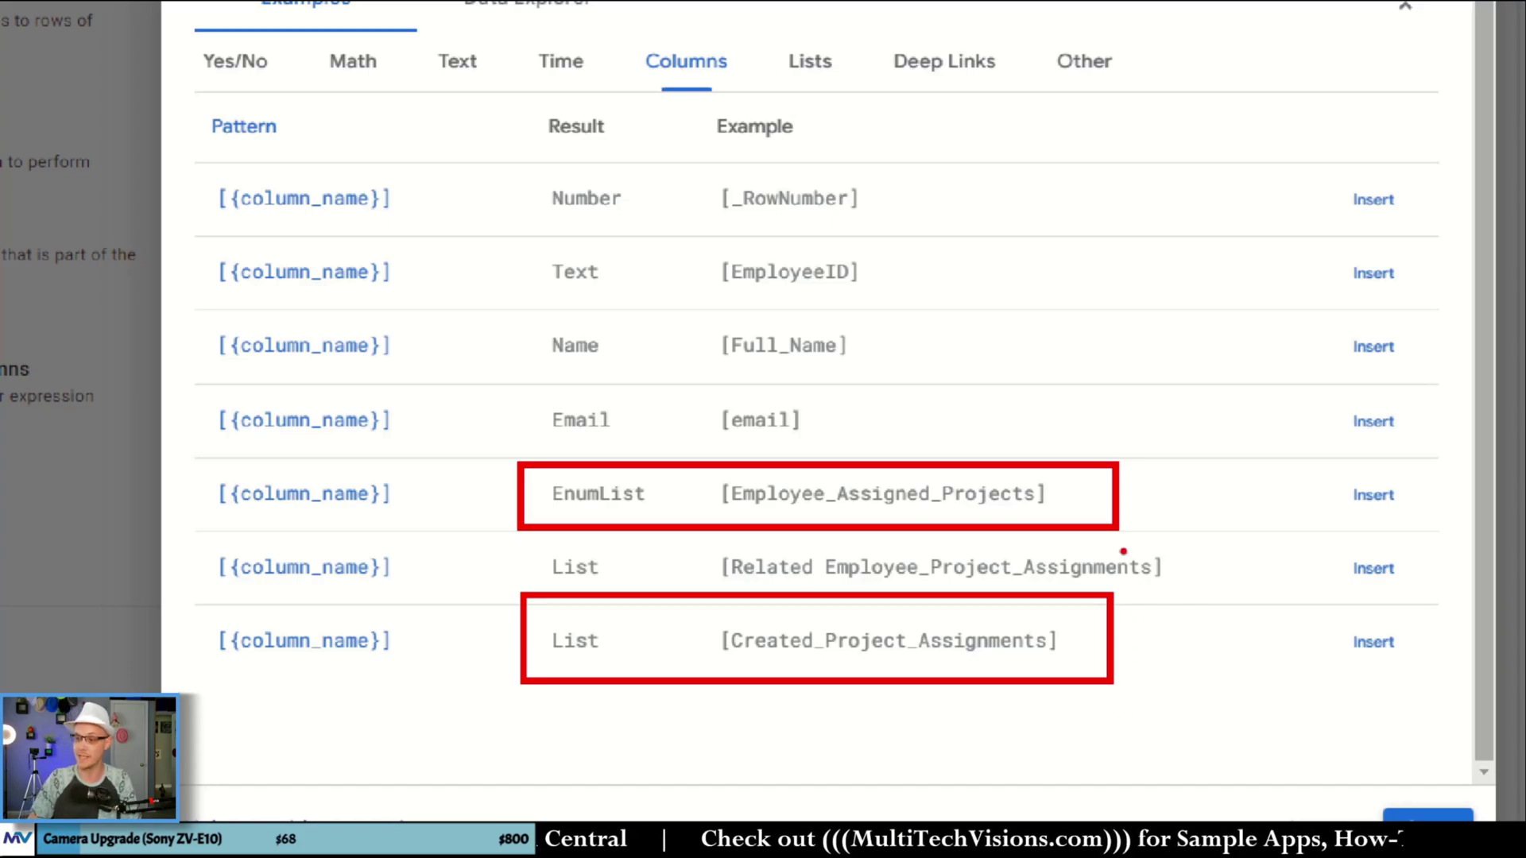
pyautogui.moveTo(1131, 545)
pyautogui.mouseDown()
pyautogui.moveTo(1183, 556)
pyautogui.moveTo(1138, 588)
pyautogui.moveTo(690, 589)
pyautogui.mouseUp()
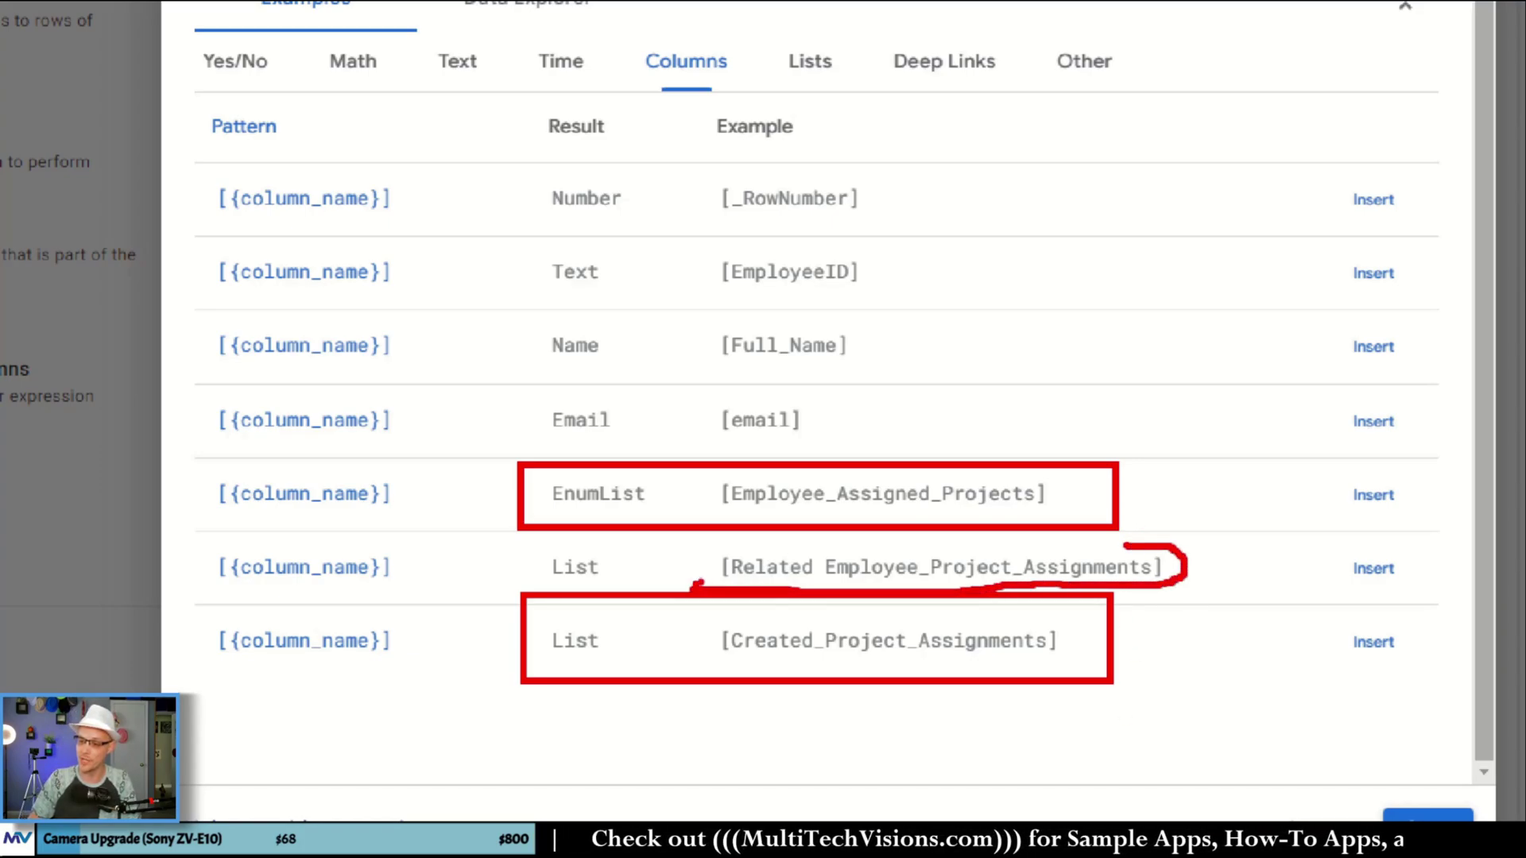
pyautogui.hotkey('ctrl', 'z')
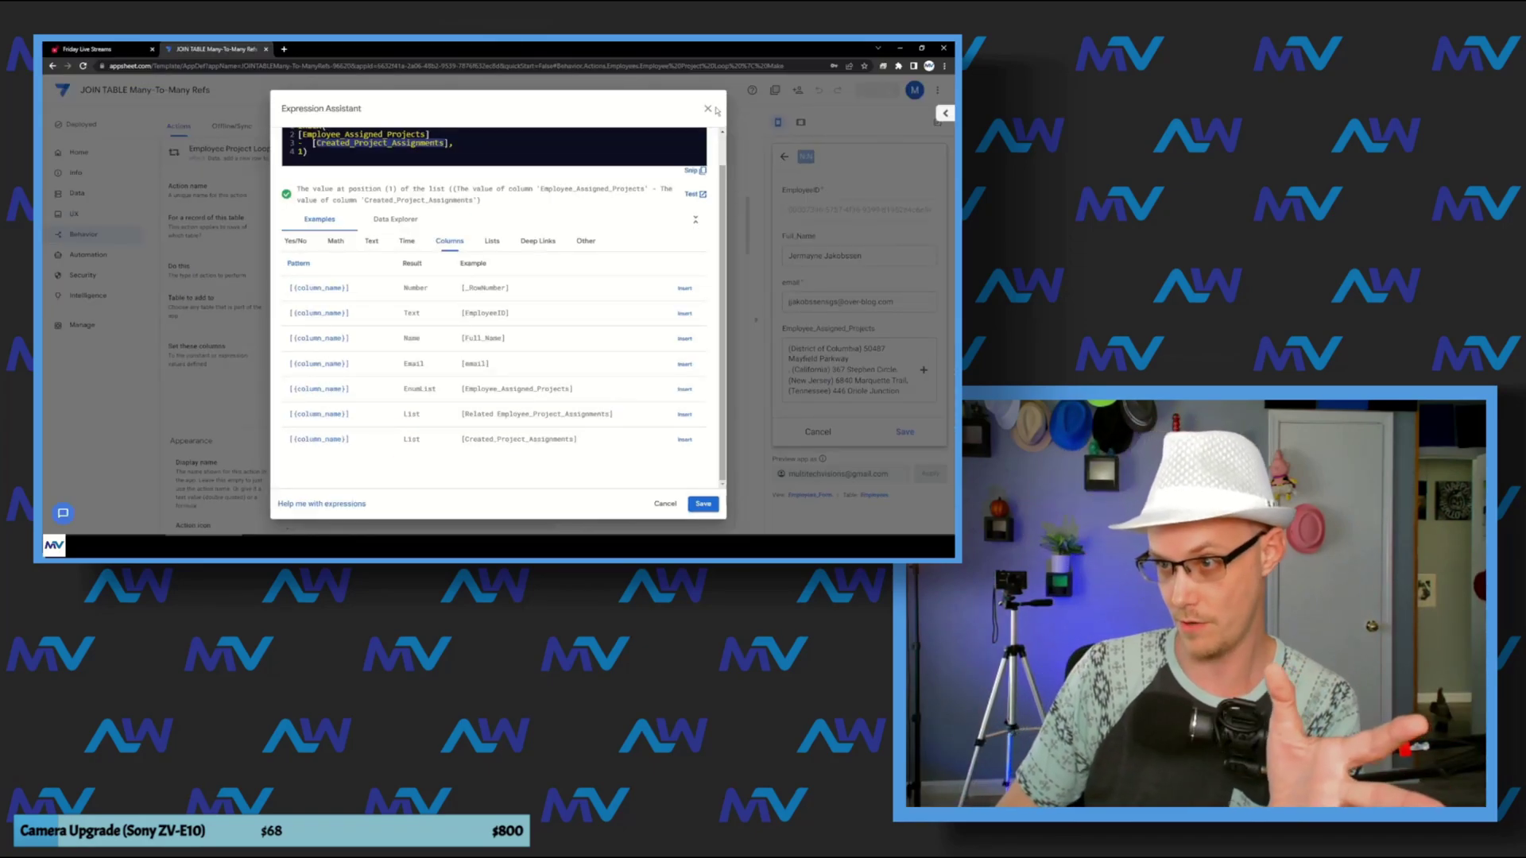
pyautogui.click(708, 109)
# - Open the Employees table's column definitions and examine the app formula of Created_Project_Assignments
pyautogui.click(77, 193)
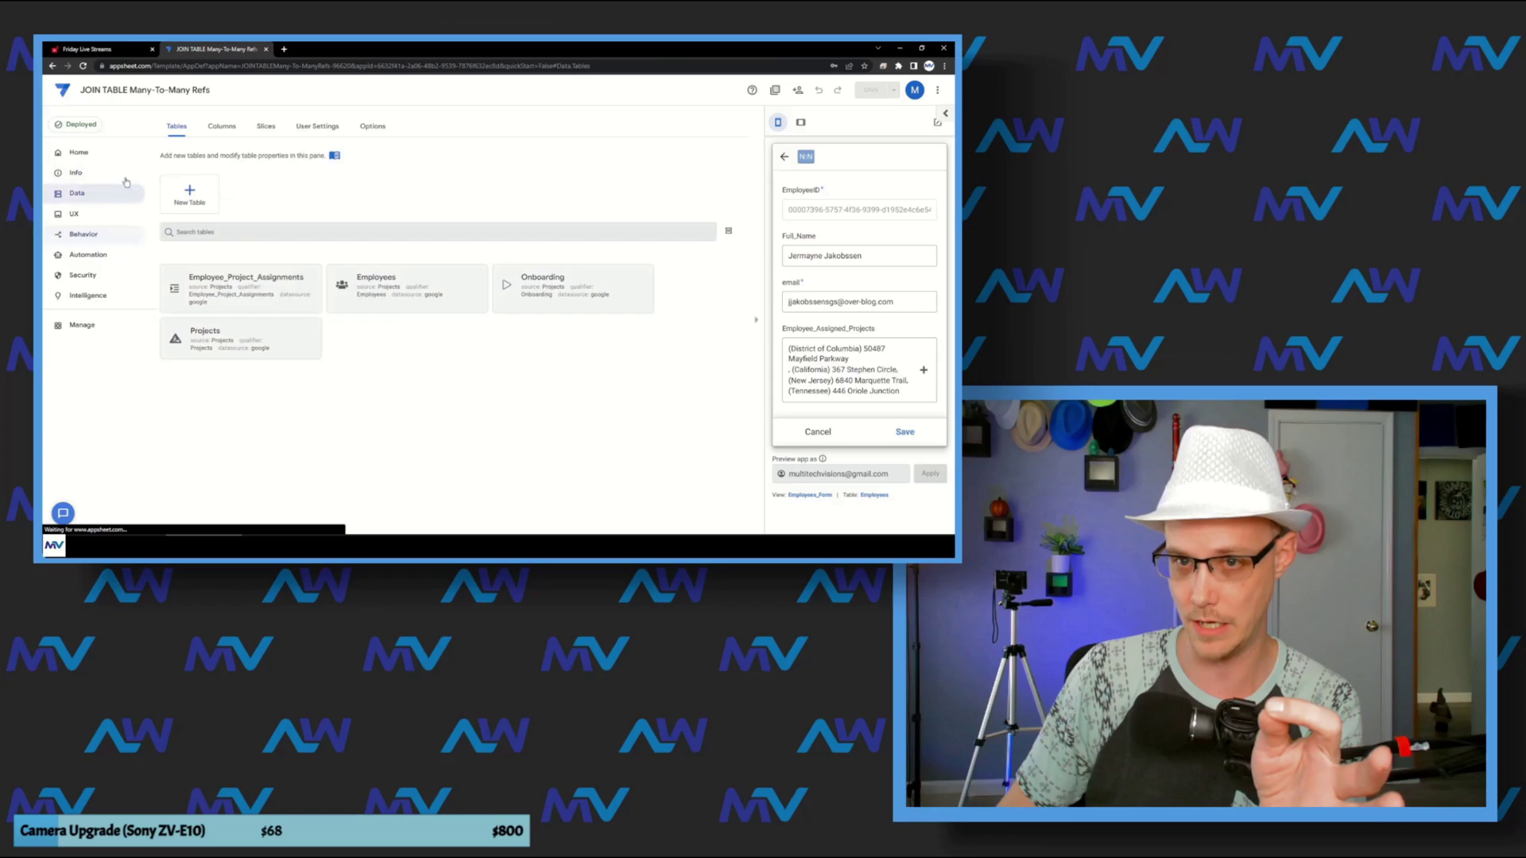
pyautogui.click(221, 129)
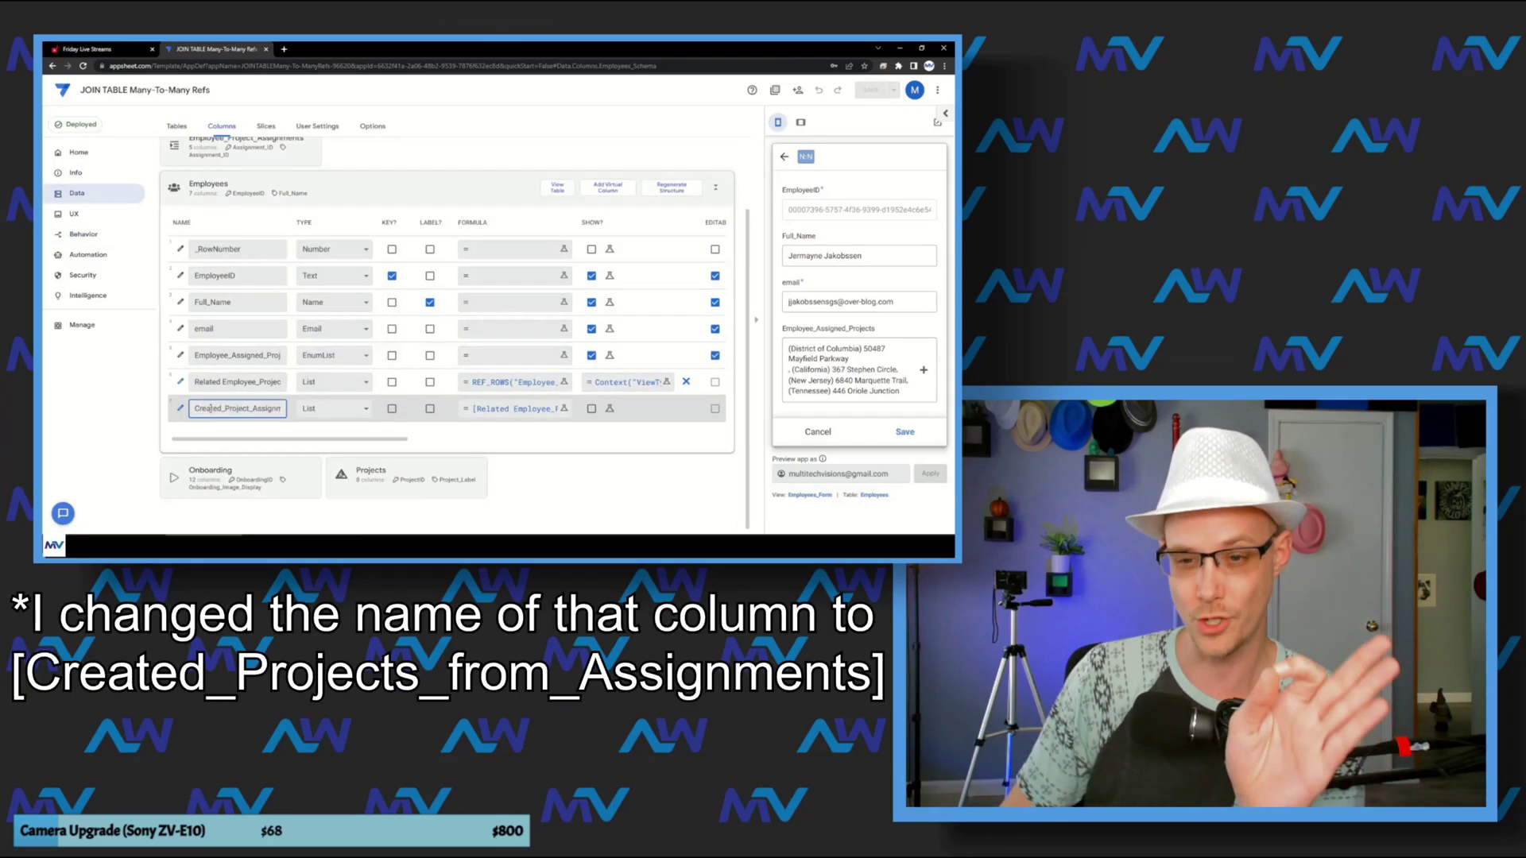
pyautogui.moveTo(195, 408); pyautogui.dragTo(283, 411)
pyautogui.click(493, 408)
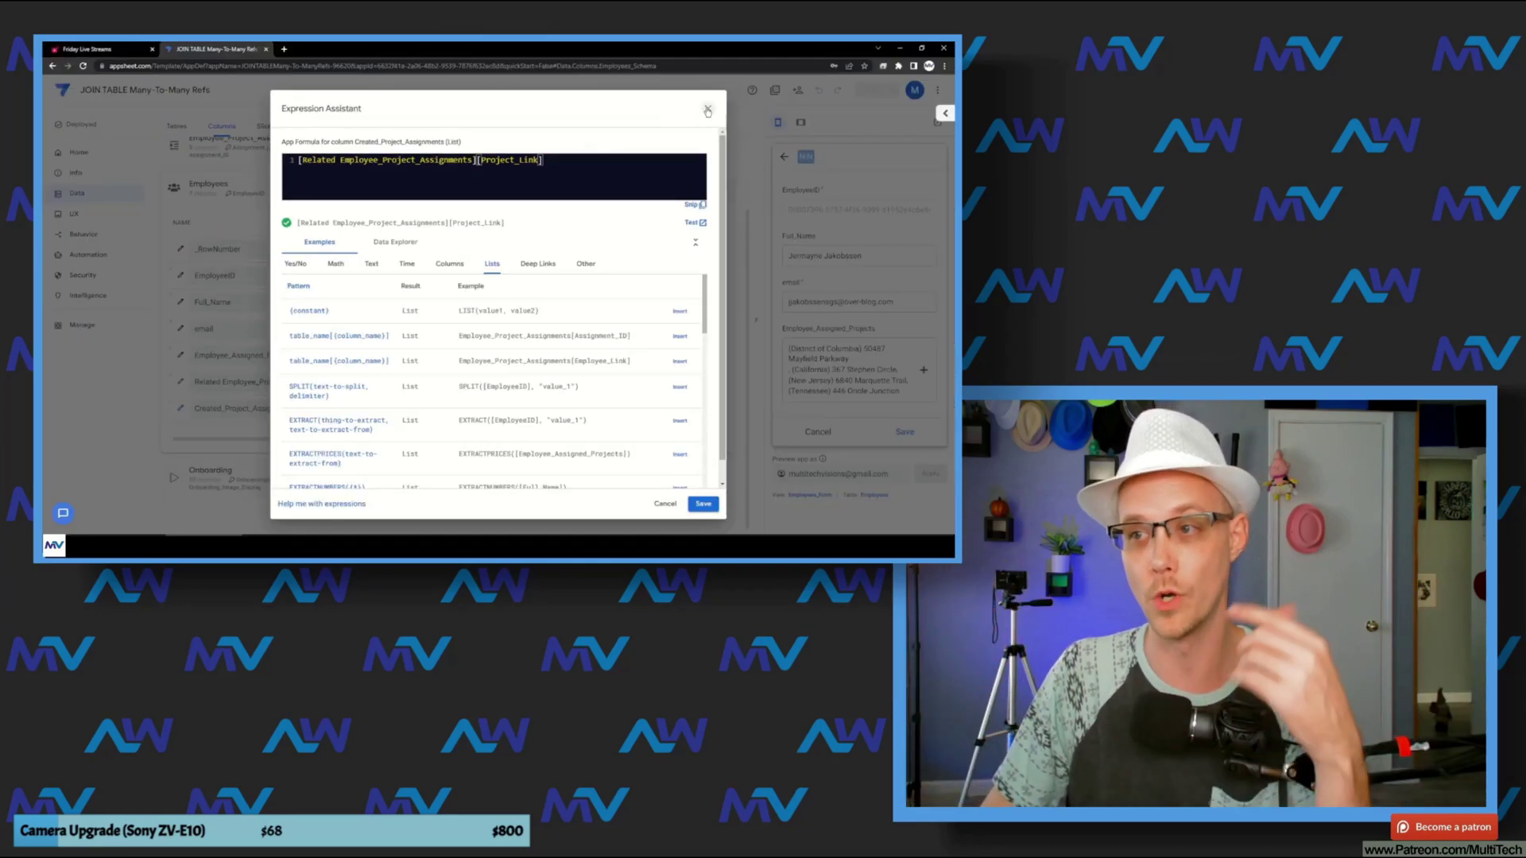
pyautogui.click(708, 110)
# - Compare the Employee_Assigned_Projects, Related Employee_Project_Assignments and Created_Project_Assignments columns of the Employees table
pyautogui.doubleClick(223, 355)
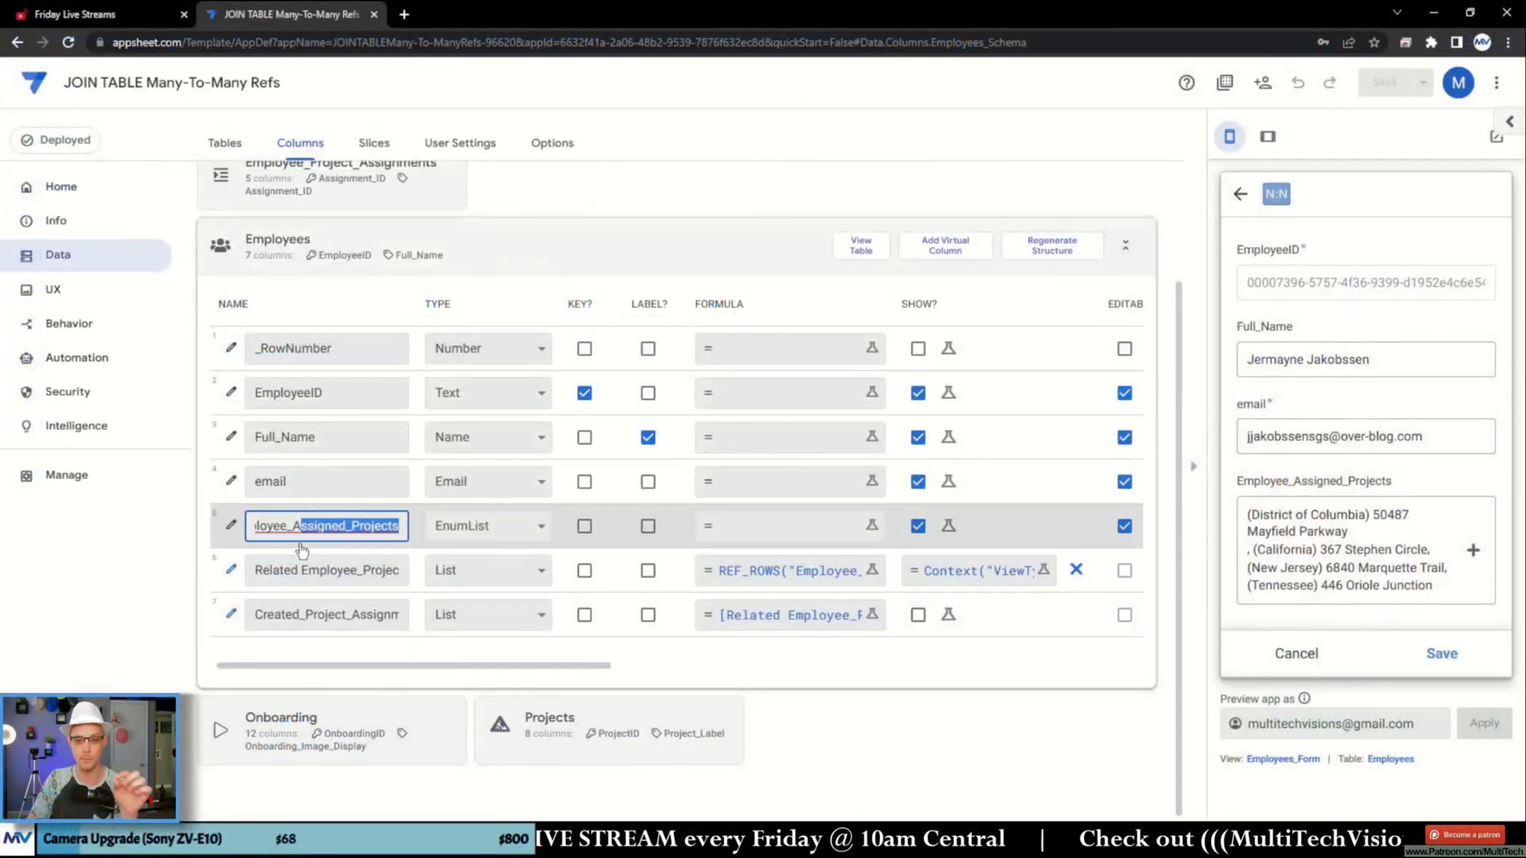
pyautogui.click(308, 527)
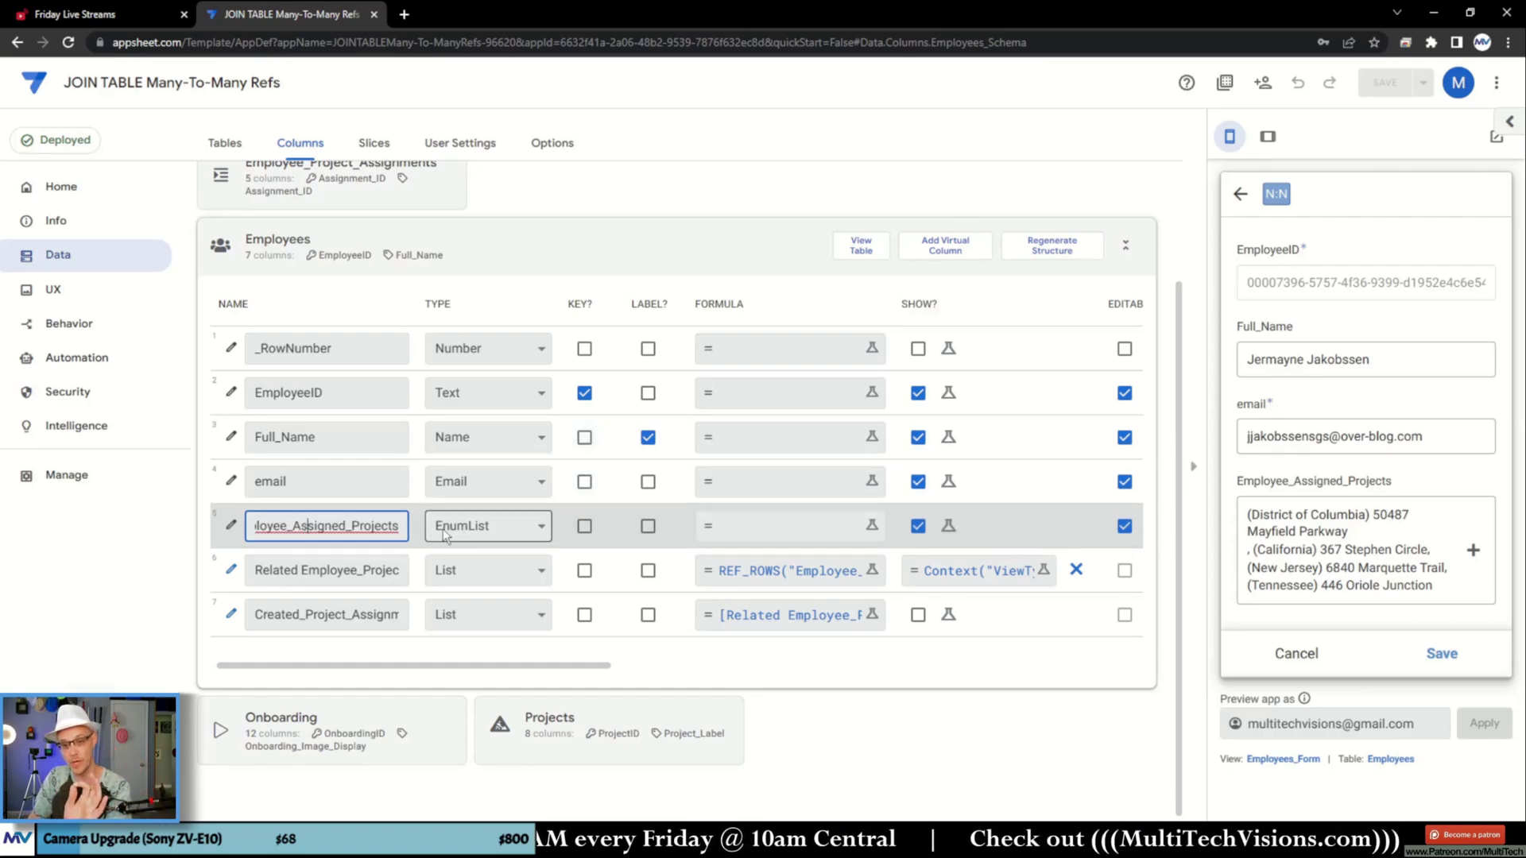
pyautogui.doubleClick(351, 572)
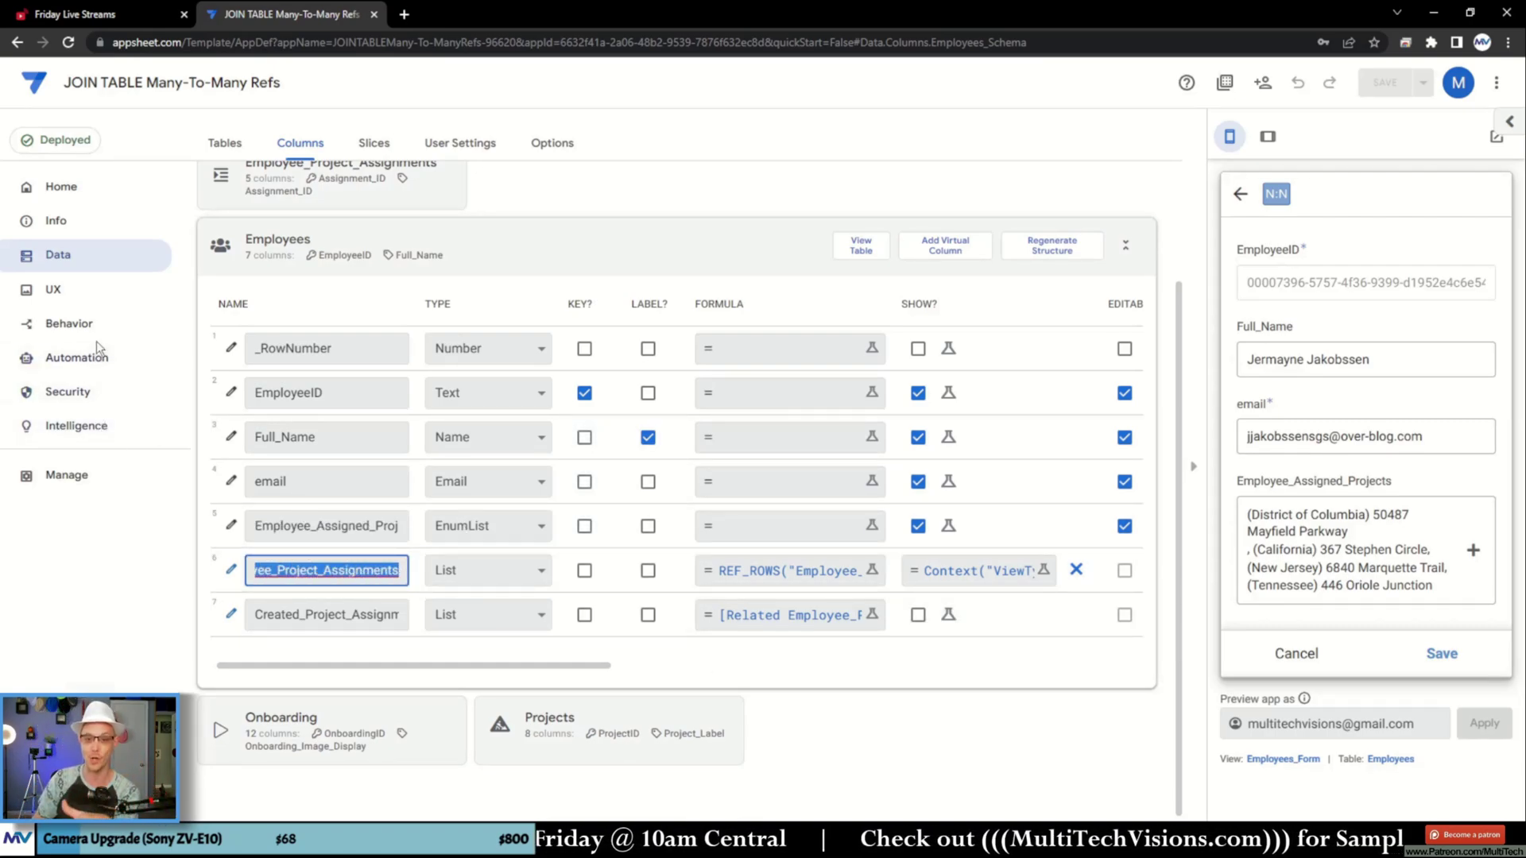
pyautogui.doubleClick(320, 523)
pyautogui.doubleClick(361, 616)
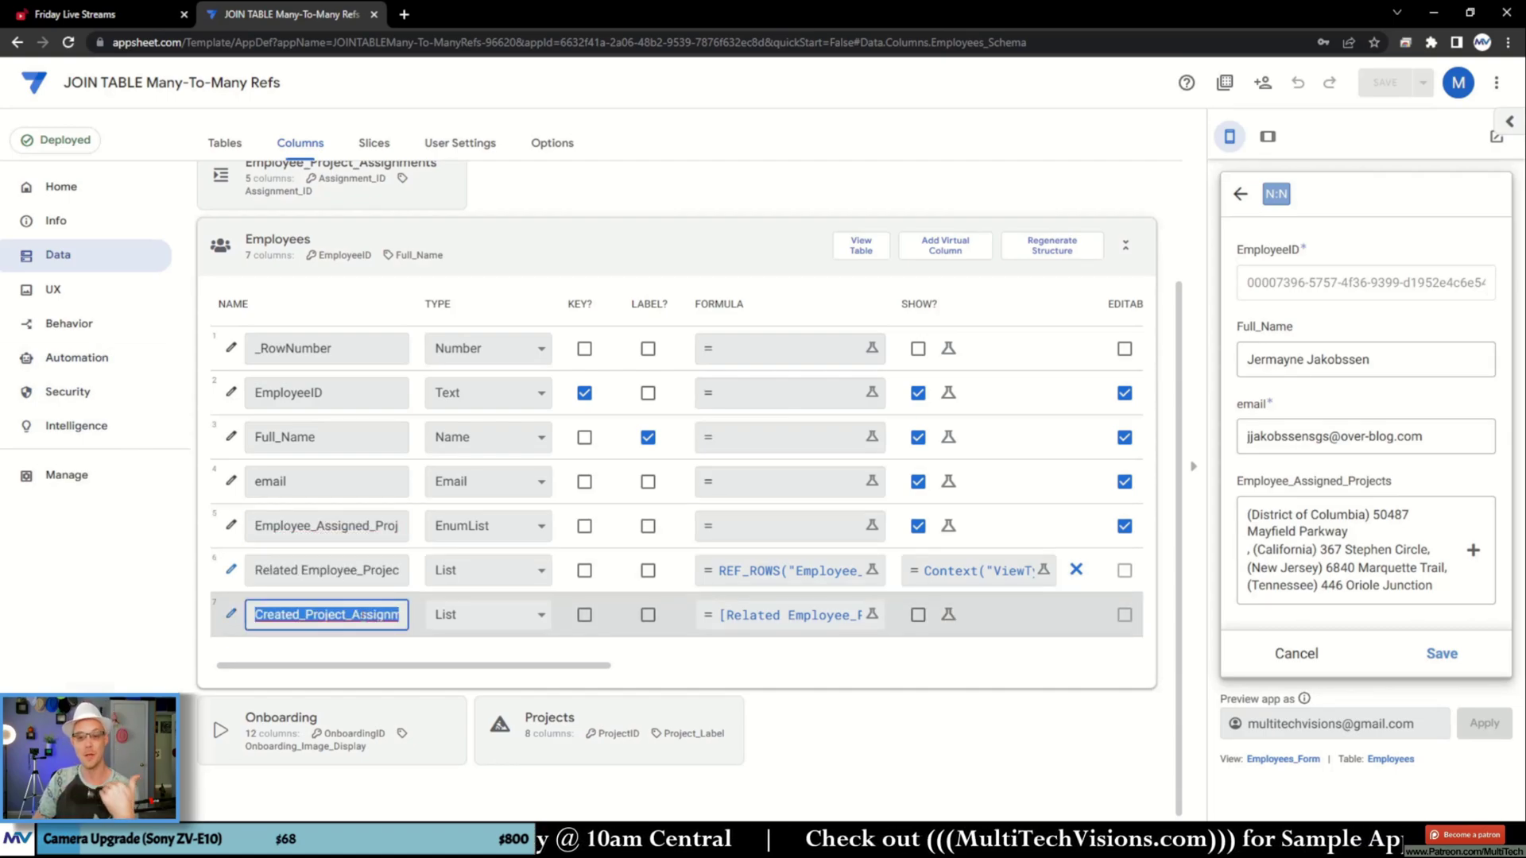
# - Return to the Employee Project Loop | Make action, review the Project_Link index expression again and close it without saving
pyautogui.click(108, 326)
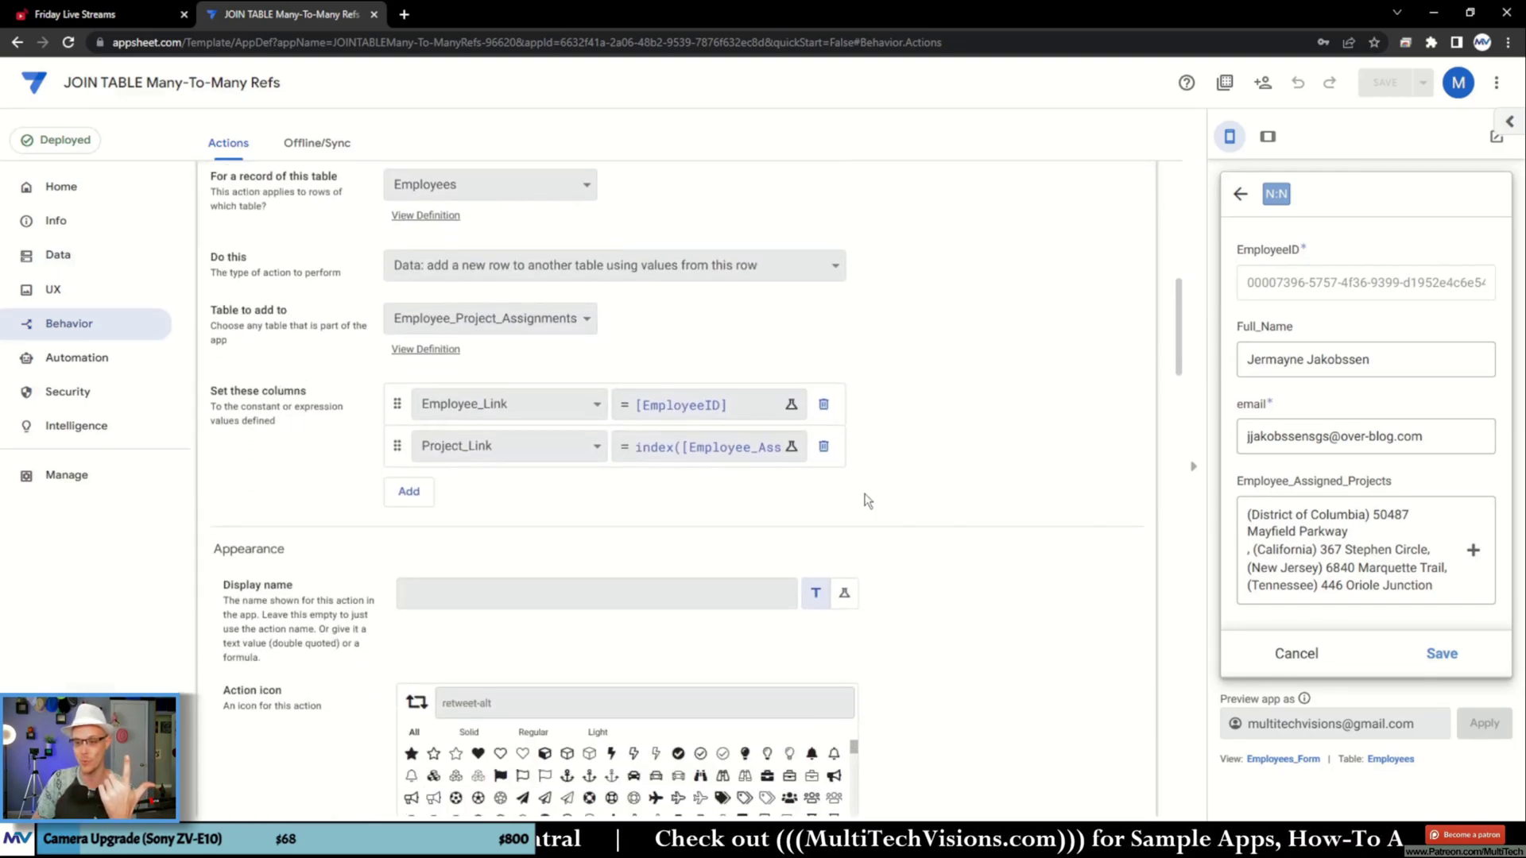
pyautogui.click(742, 458)
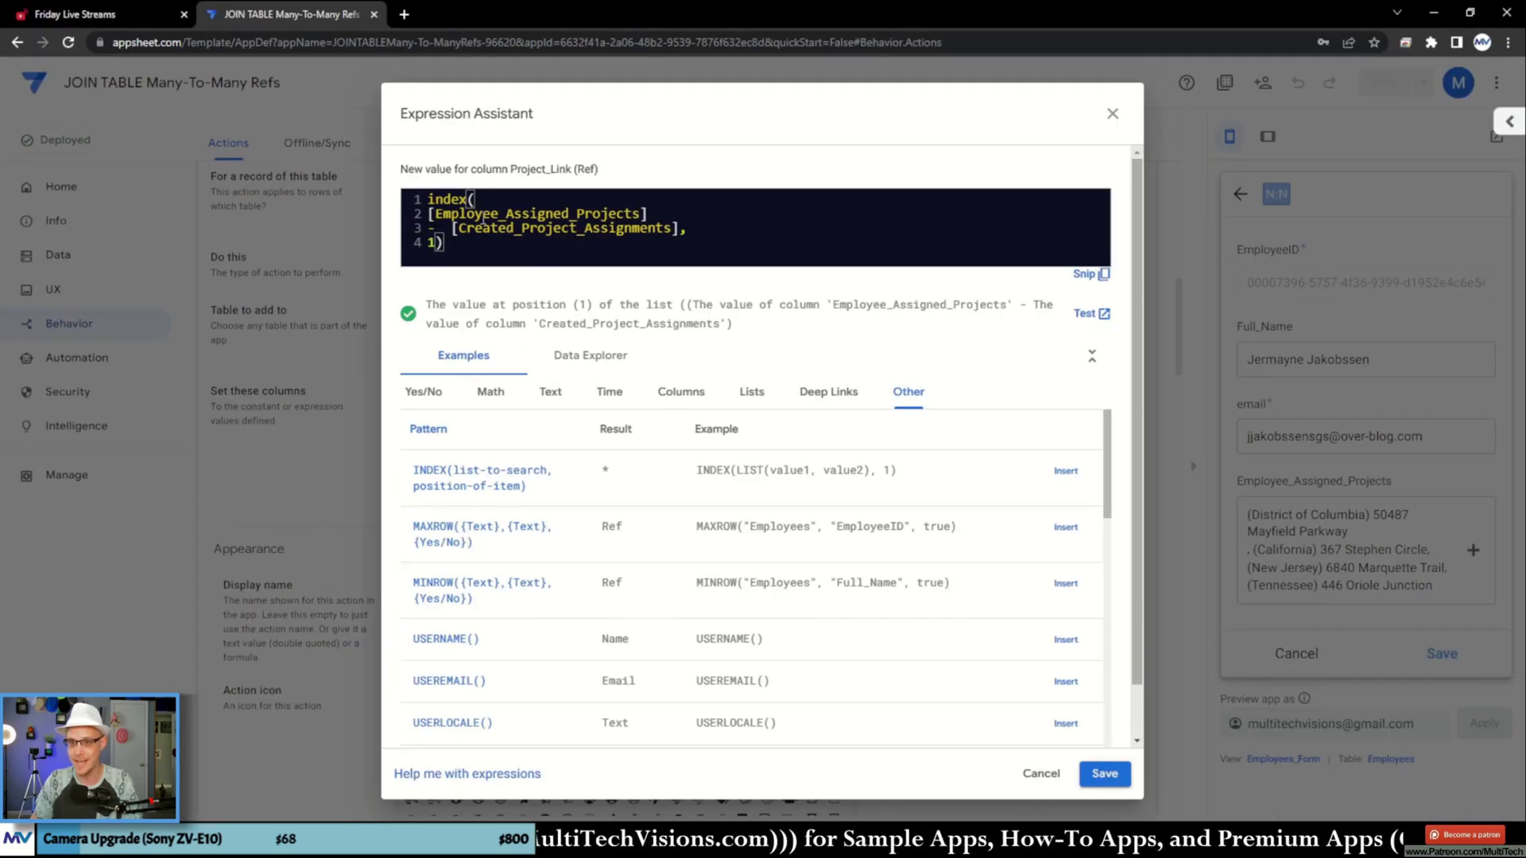
pyautogui.click(437, 251)
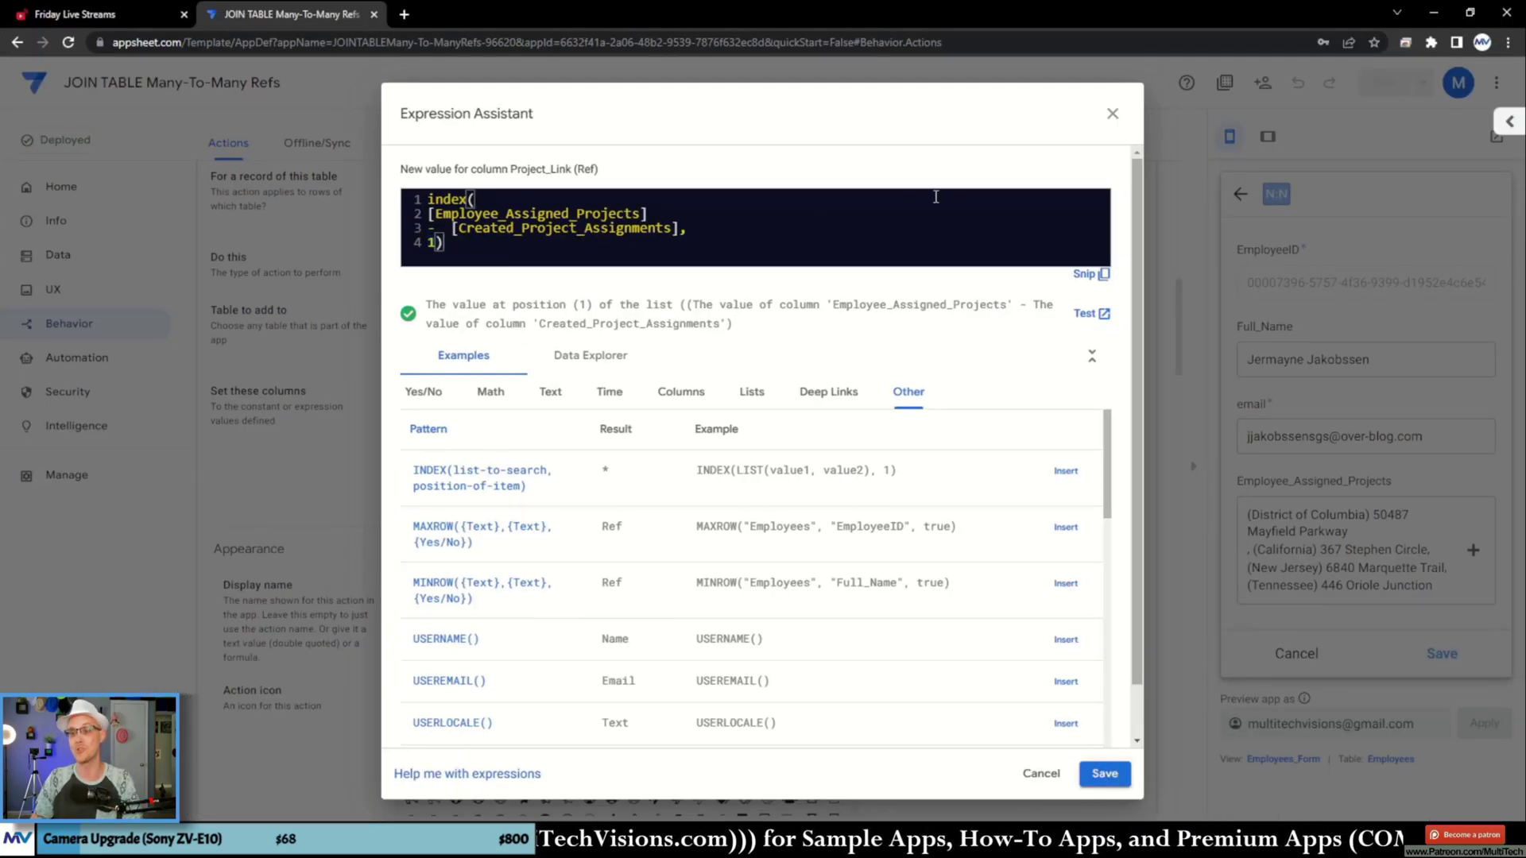
pyautogui.click(1110, 117)
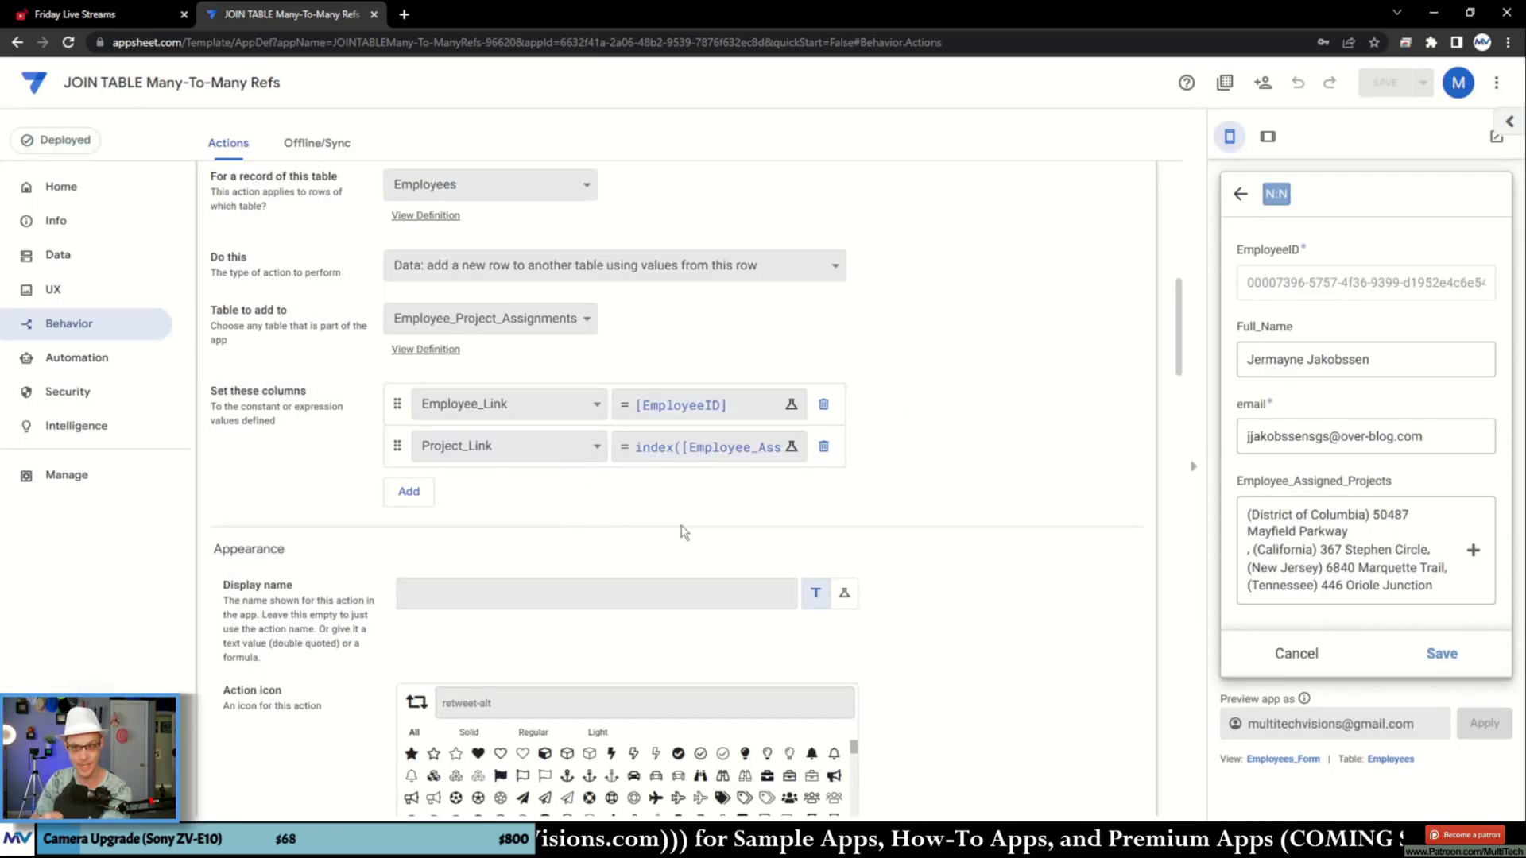
# - Collapse the Employee Project Loop | Make action and review the order of the grouped actions in Save | Employee
pyautogui.scroll(3, 683, 532)
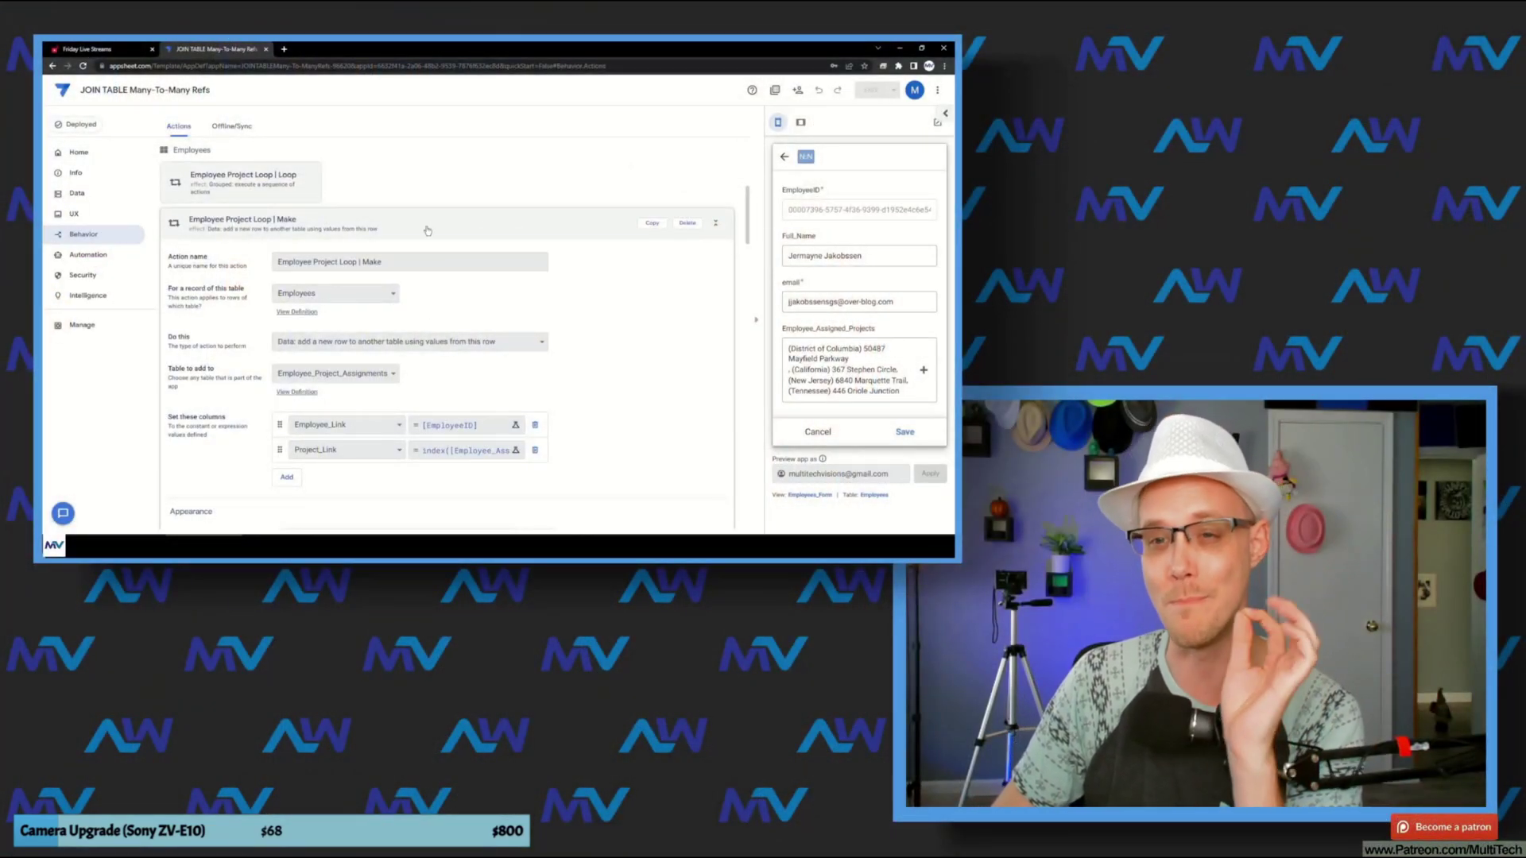
pyautogui.click(469, 224)
pyautogui.scroll(-3, 232, 323)
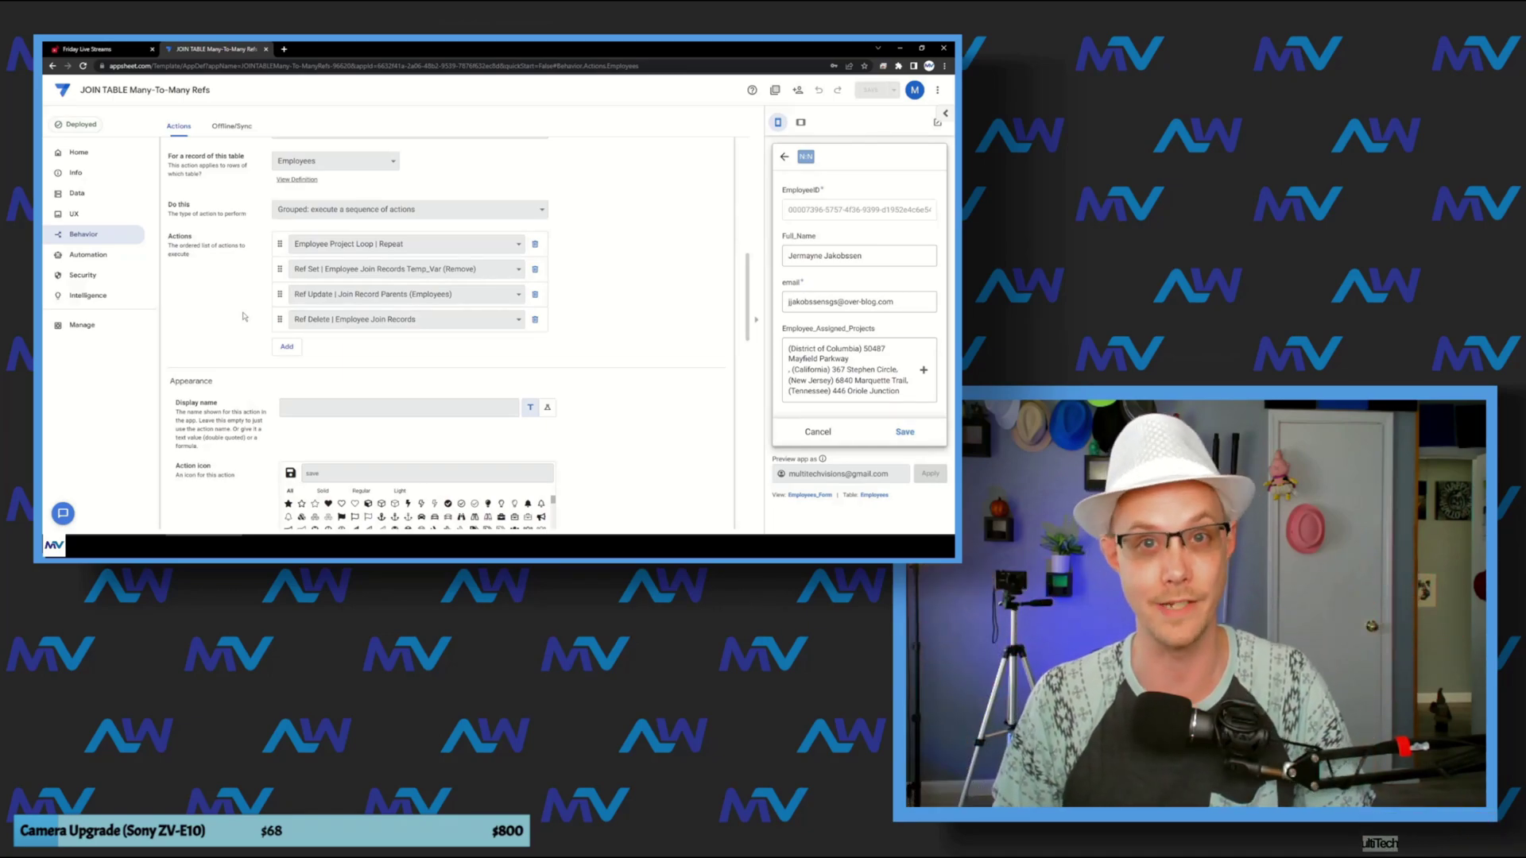
pyautogui.scroll(2, 252, 326)
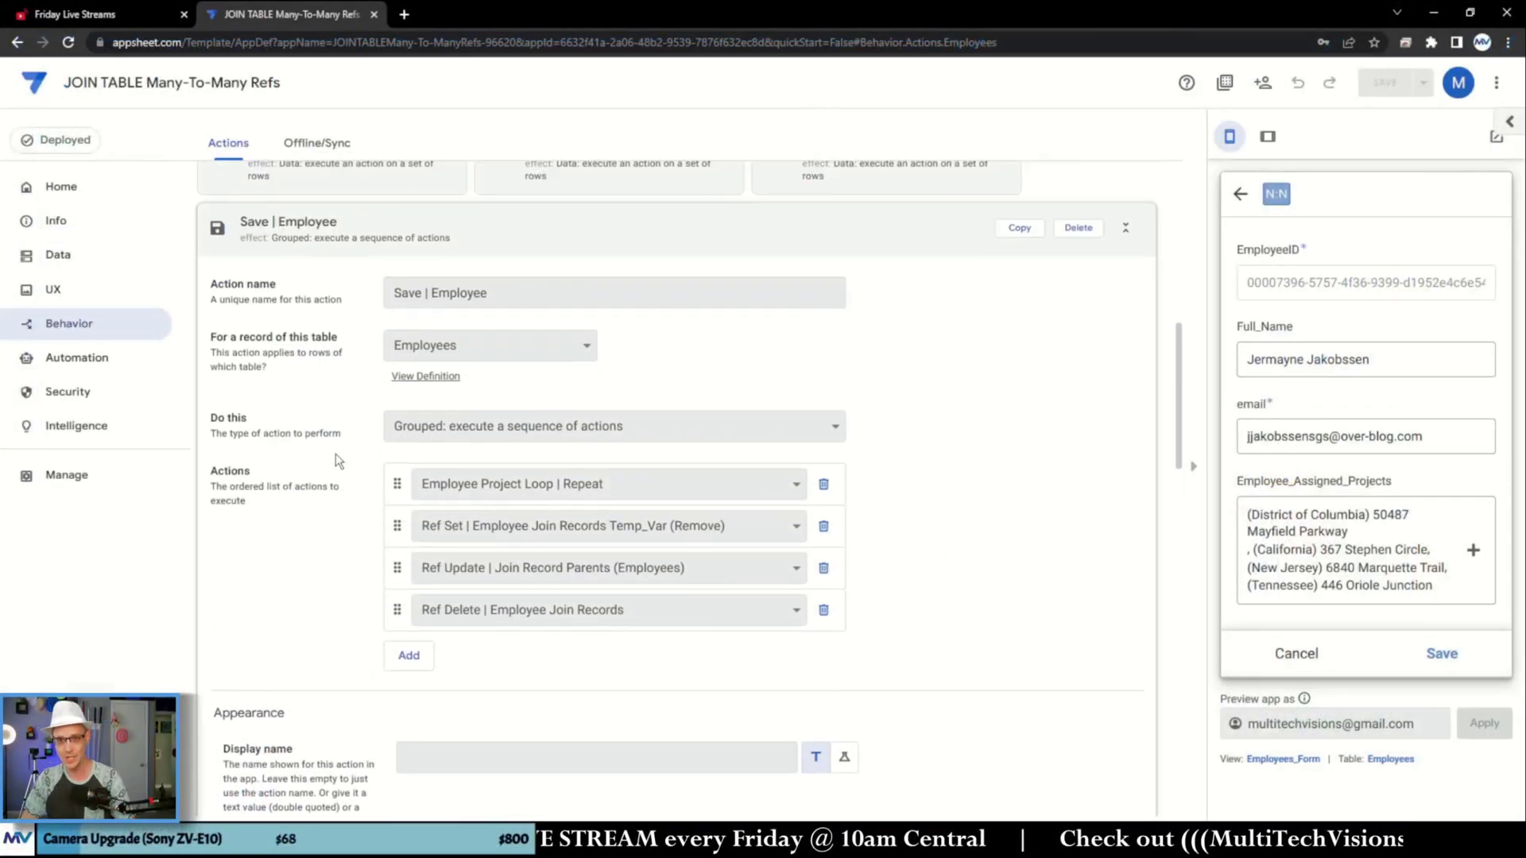
pyautogui.scroll(1, 338, 461)
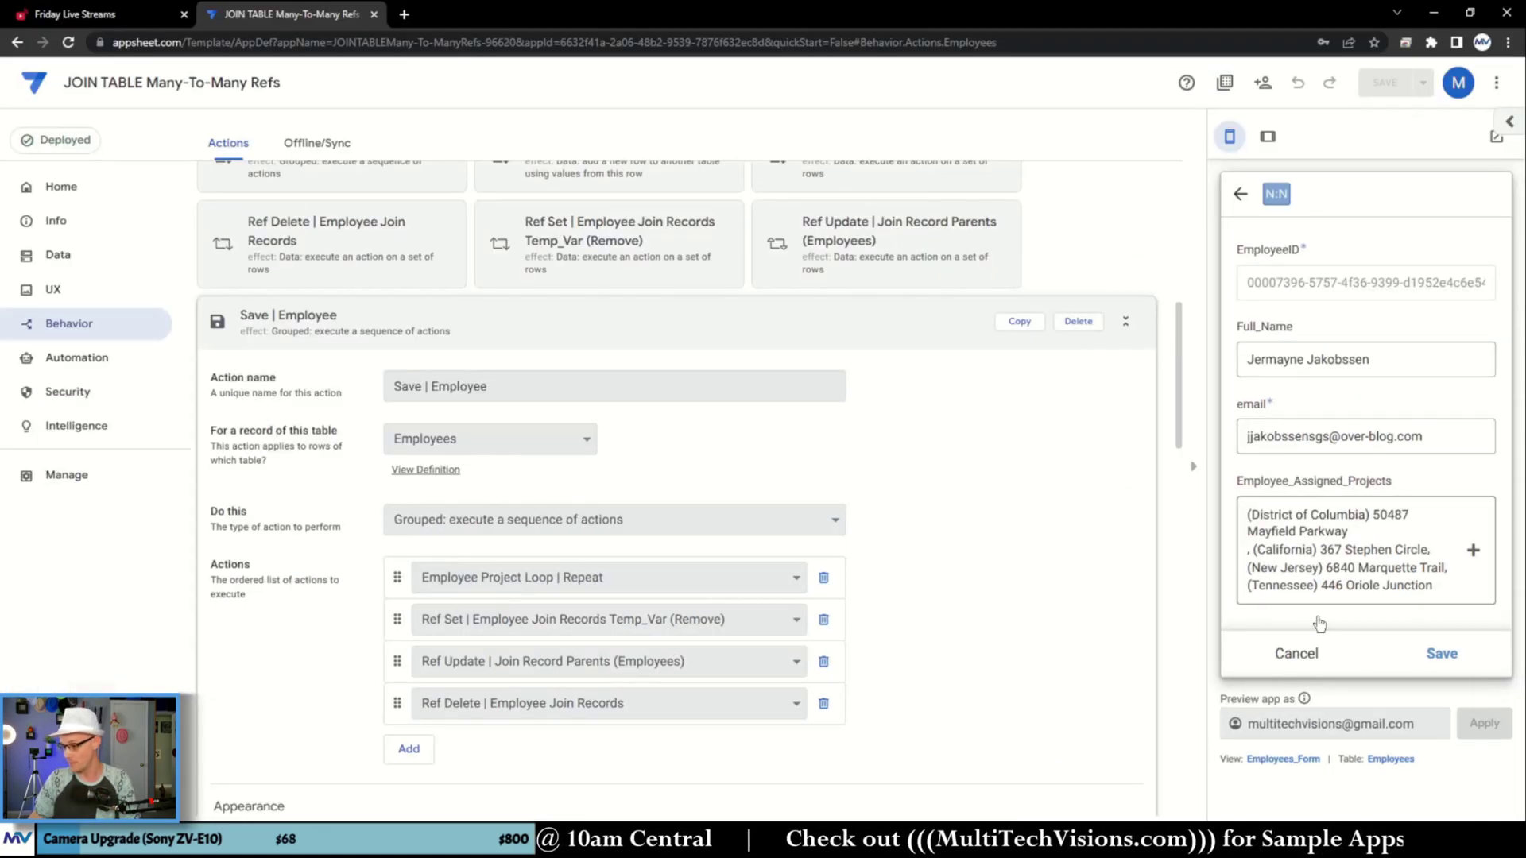
pyautogui.scroll(-1, 368, 429)
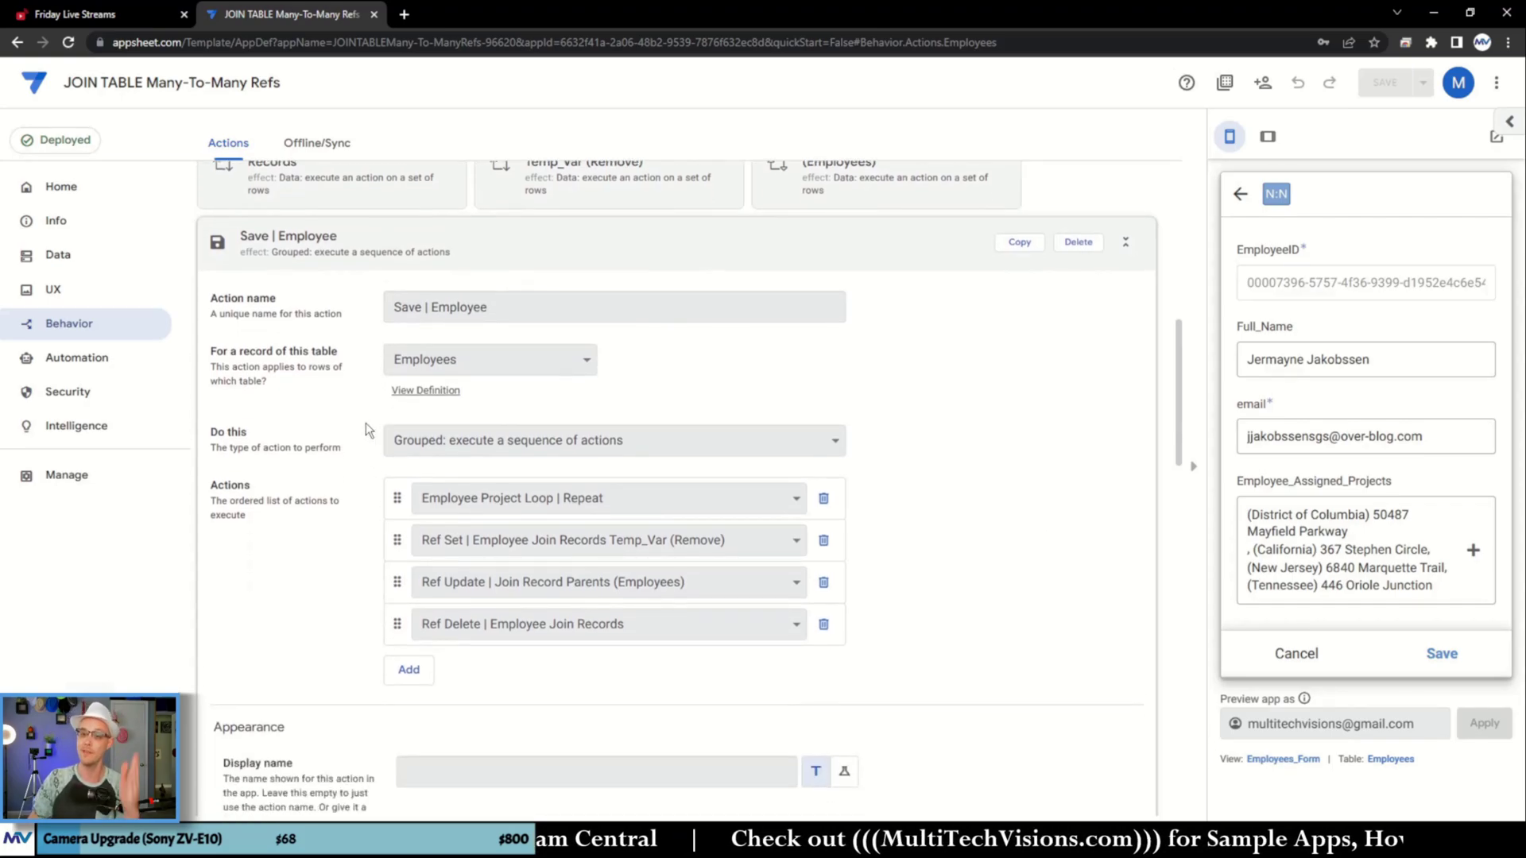
pyautogui.scroll(-1, 367, 403)
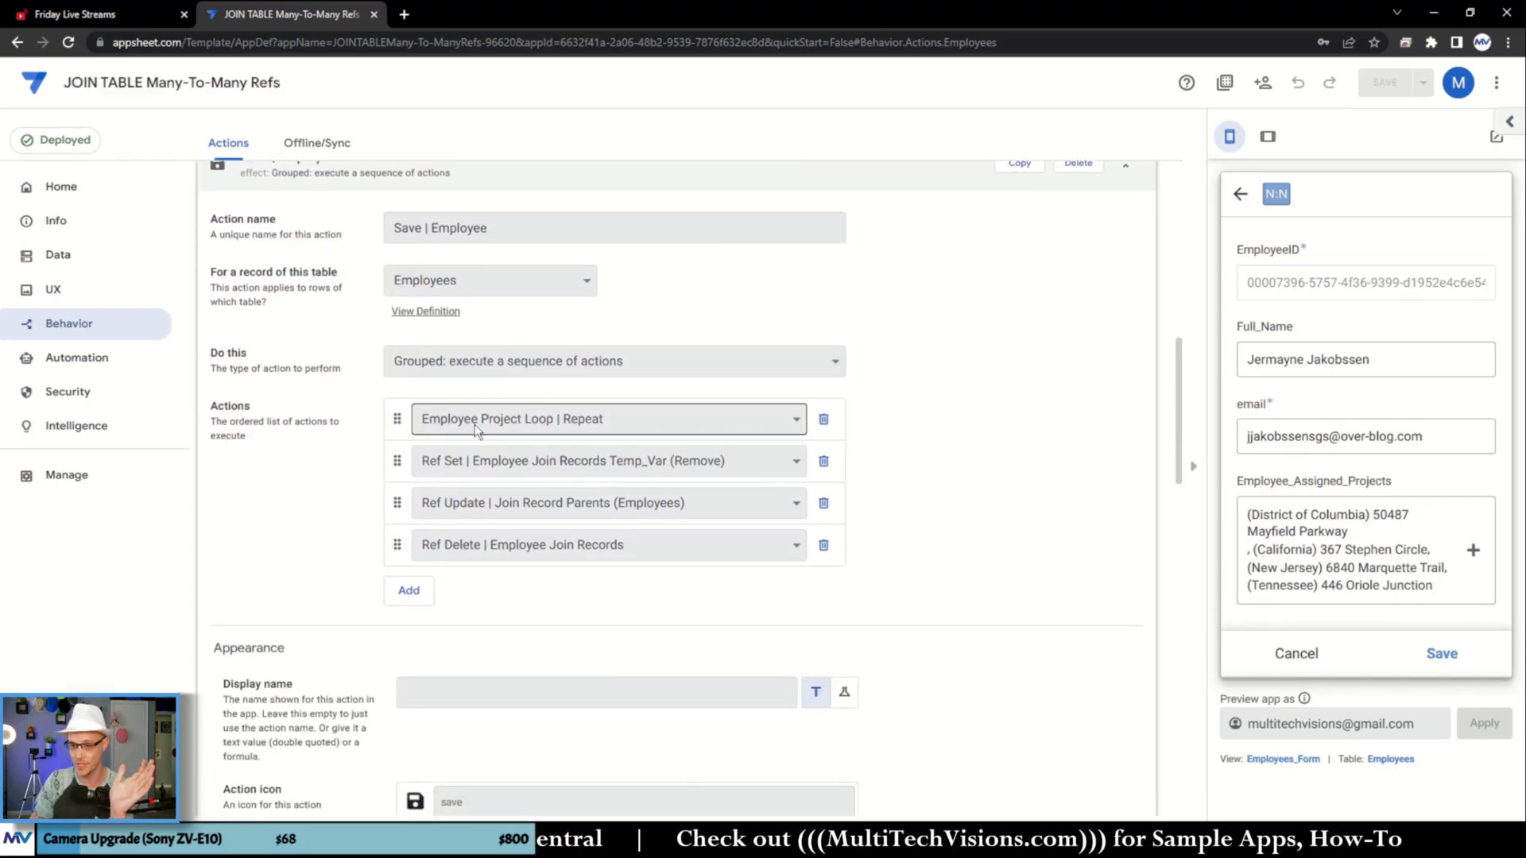
pyautogui.scroll(-1, 475, 427)
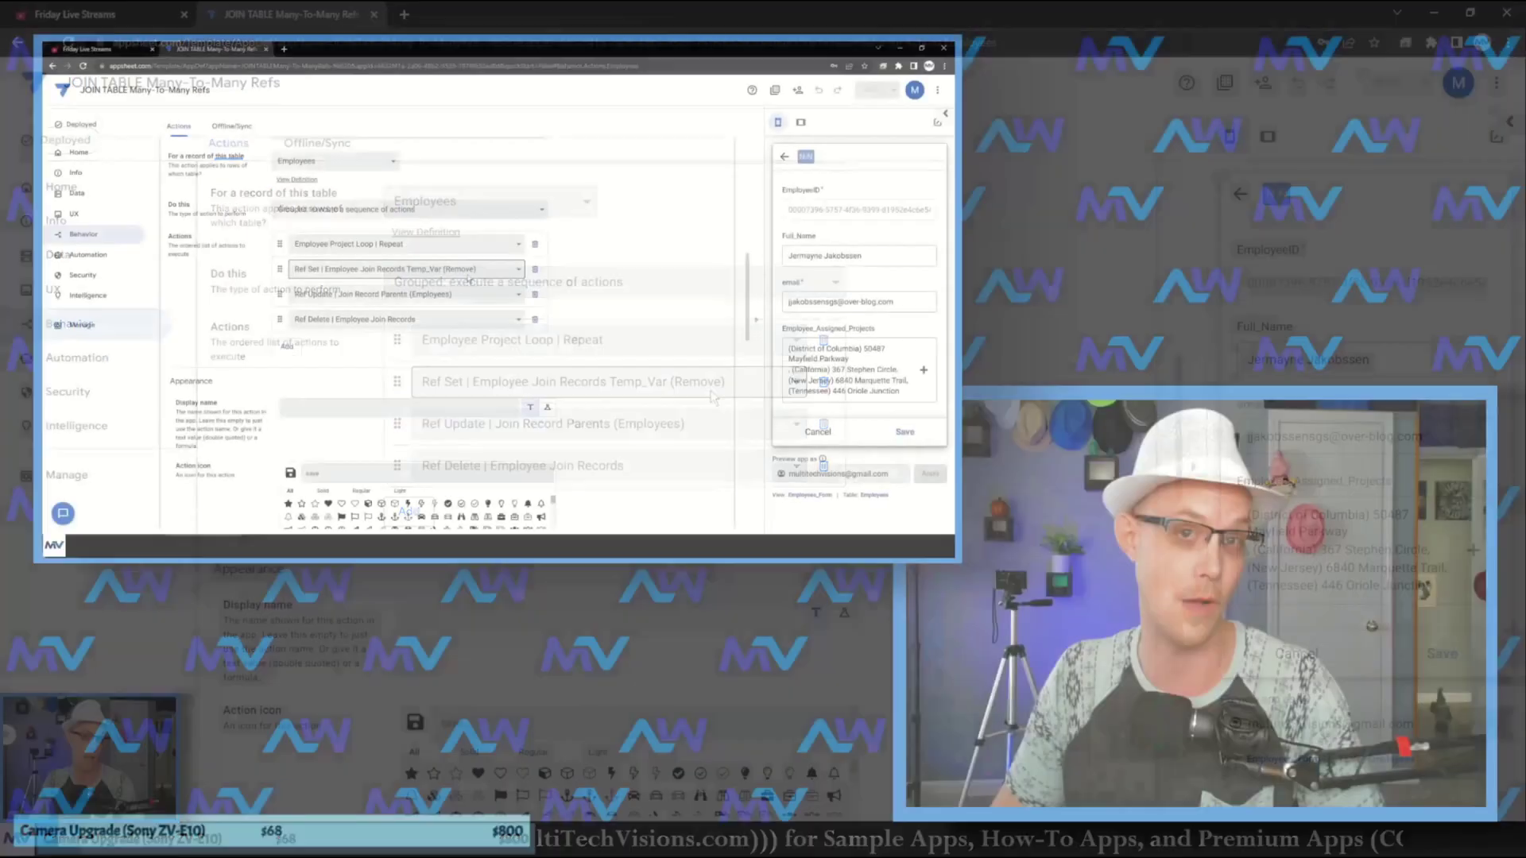
pyautogui.scroll(3, 901, 465)
pyautogui.scroll(2, 581, 320)
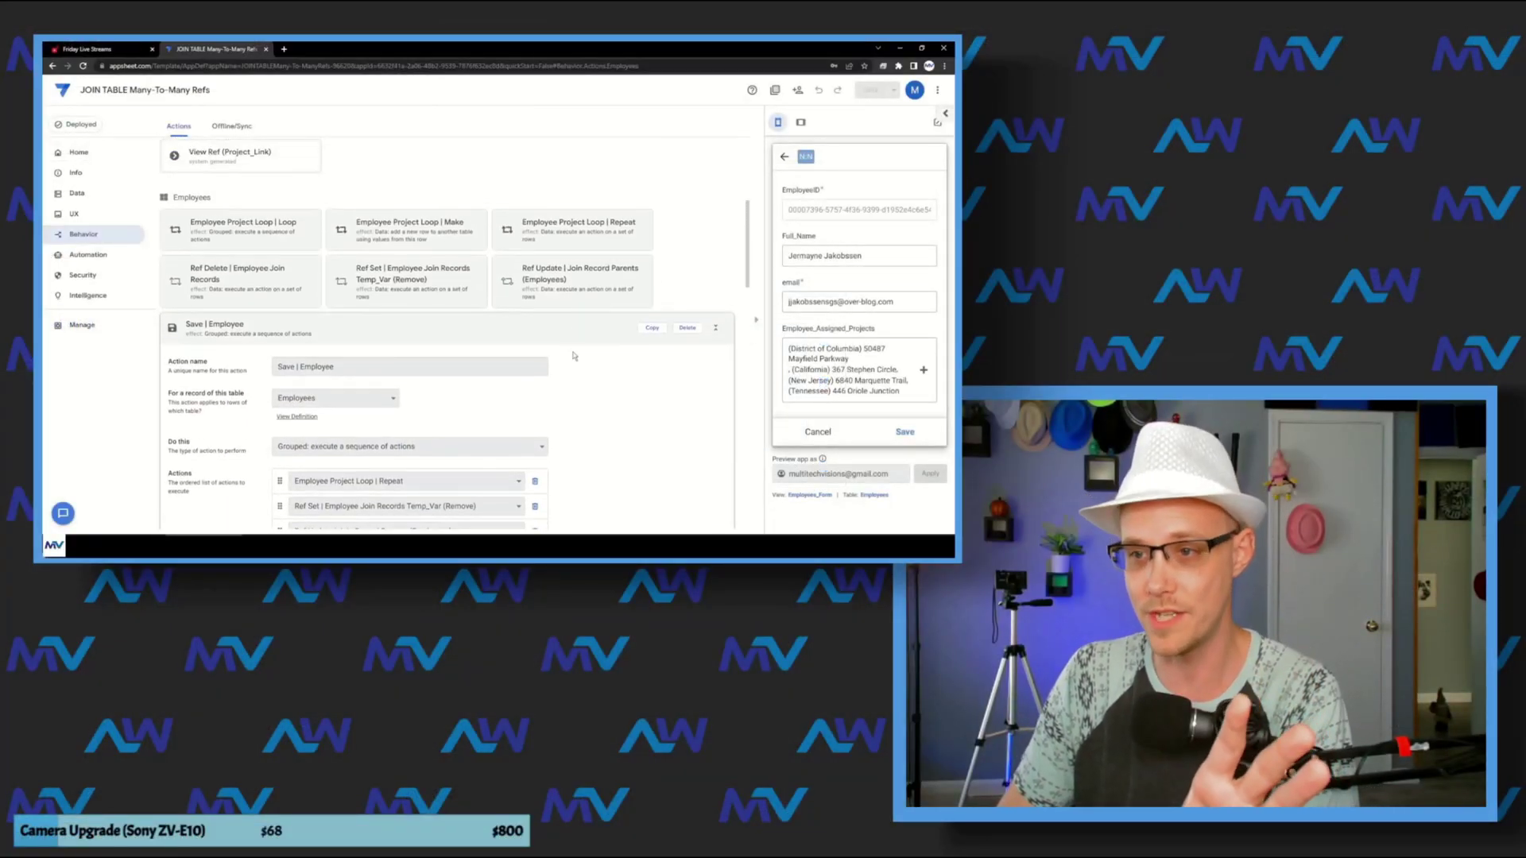
# - Open the Ref Set | Employee Join Records Temp_Var (Remove) action and examine the related assignments list in its Referenced Rows expression
pyautogui.scroll(-4, 555, 357)
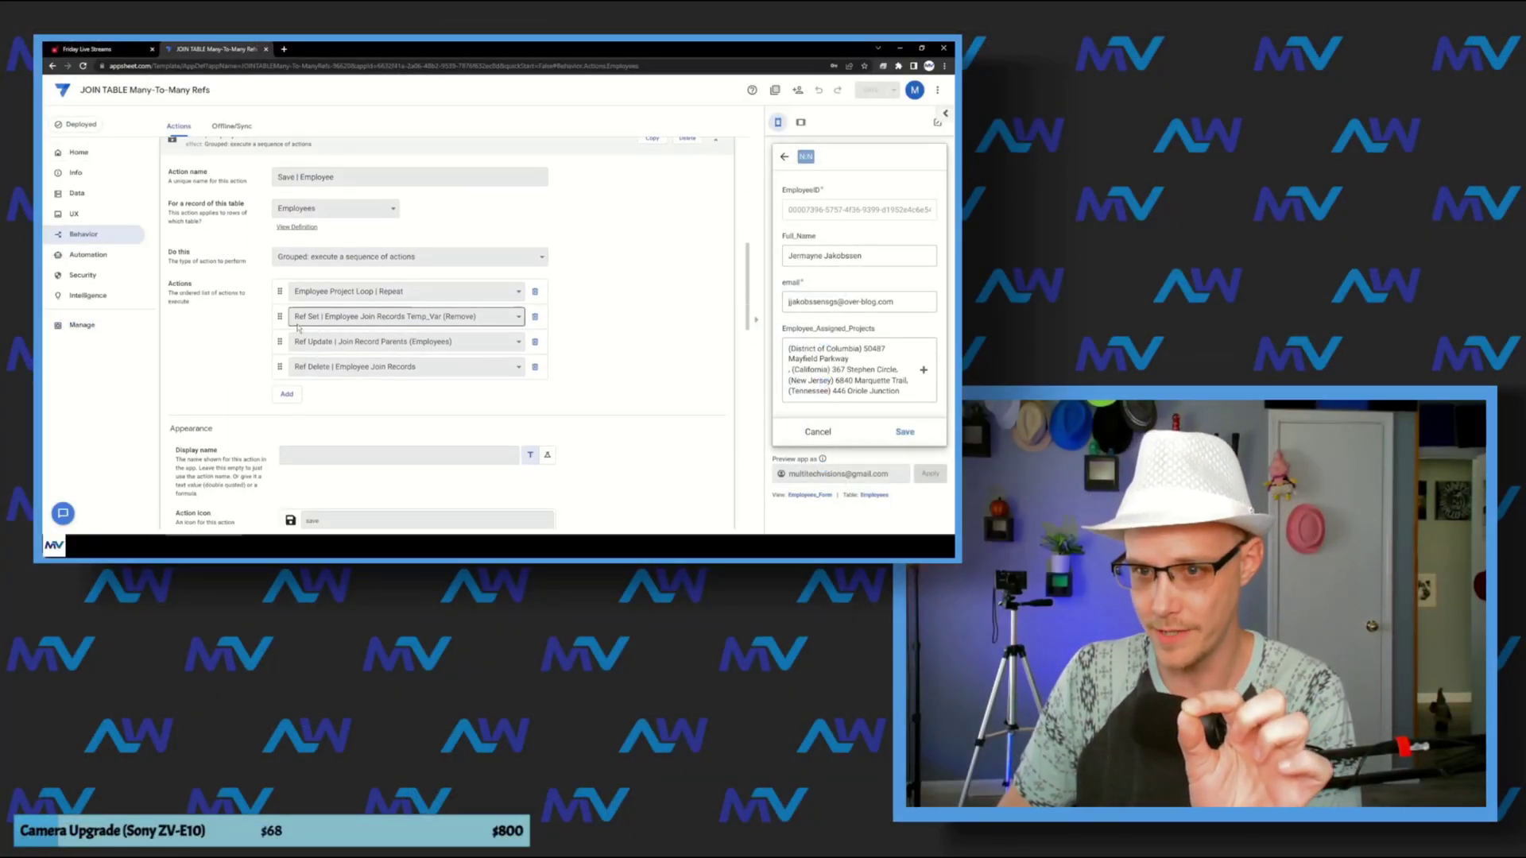
pyautogui.scroll(3, 369, 326)
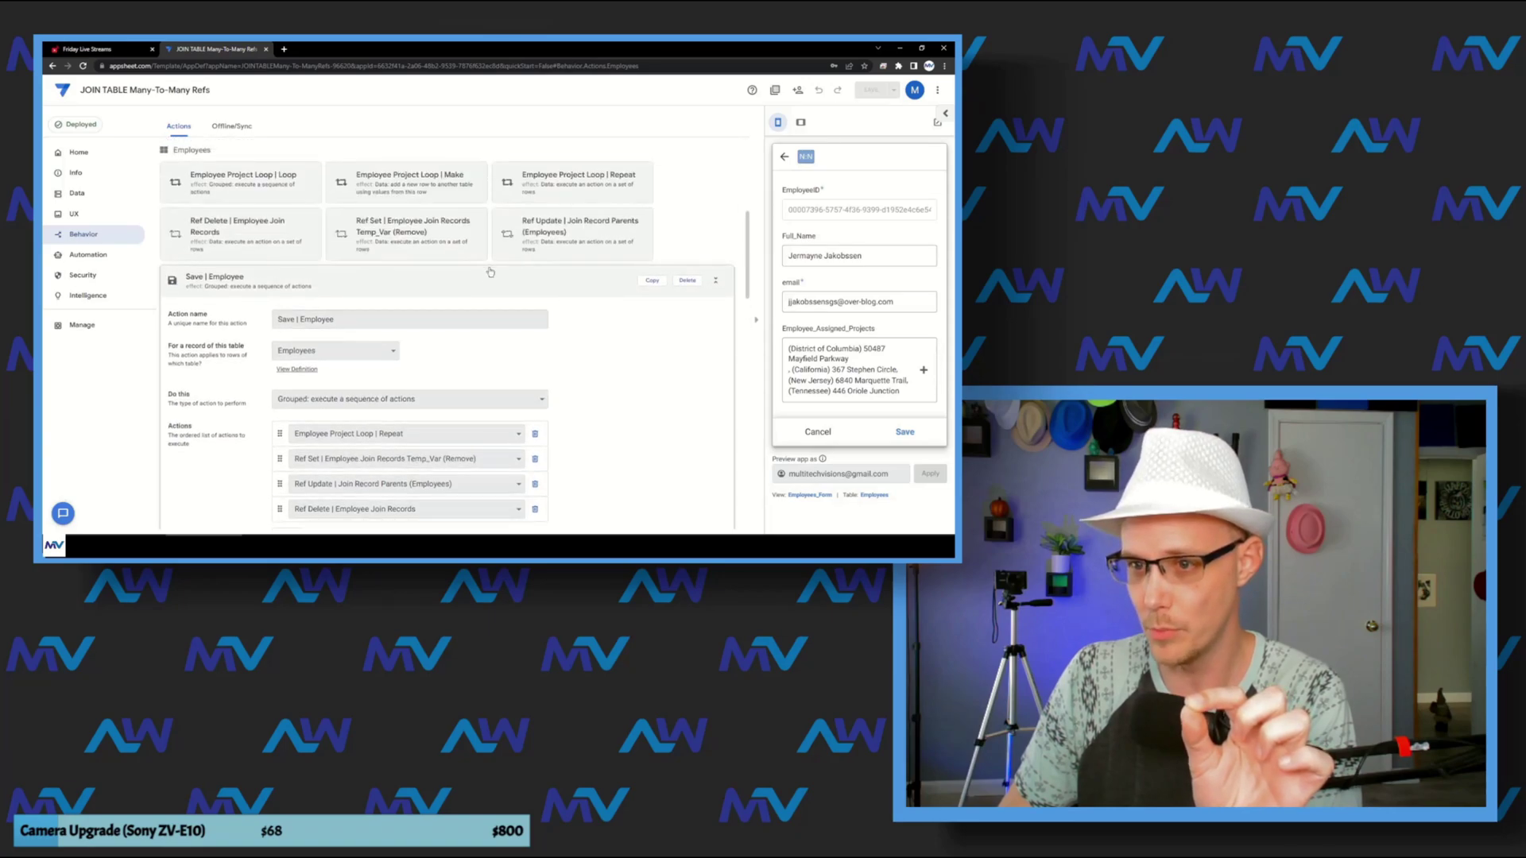
pyautogui.click(427, 240)
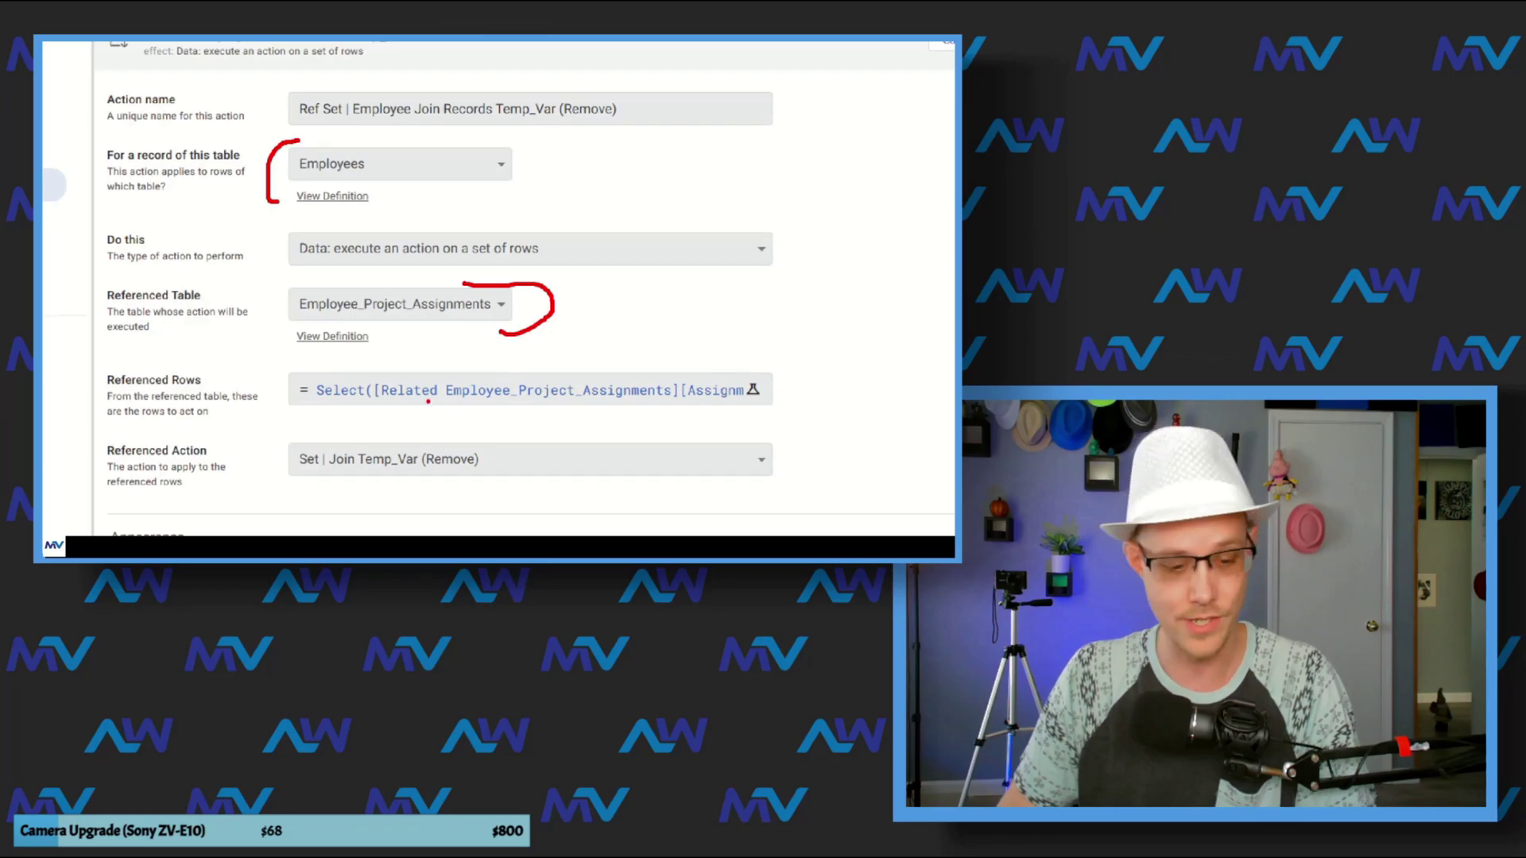
pyautogui.click(429, 390)
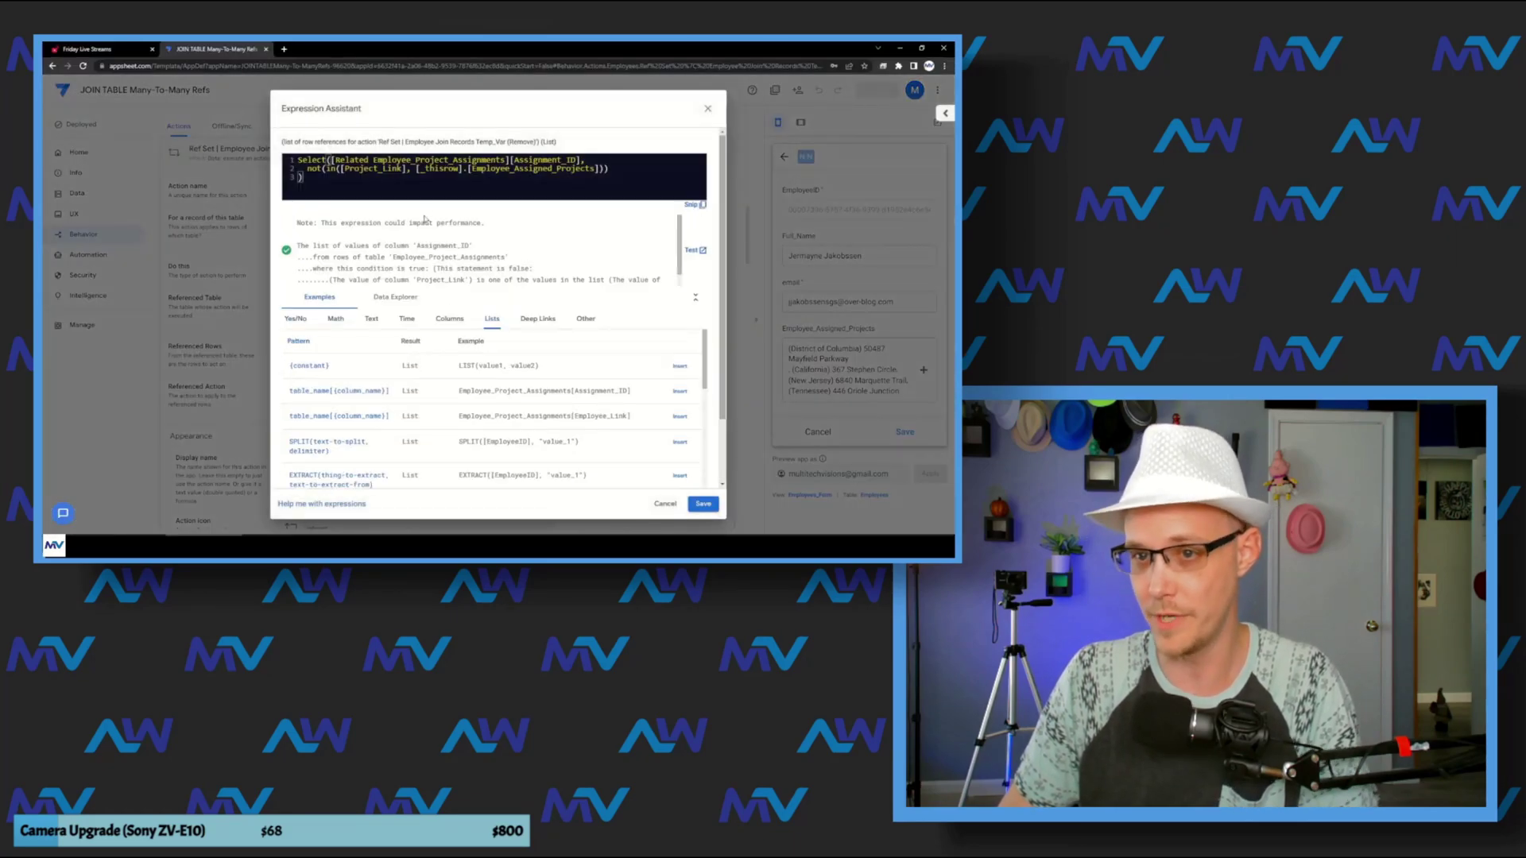
pyautogui.doubleClick(439, 161)
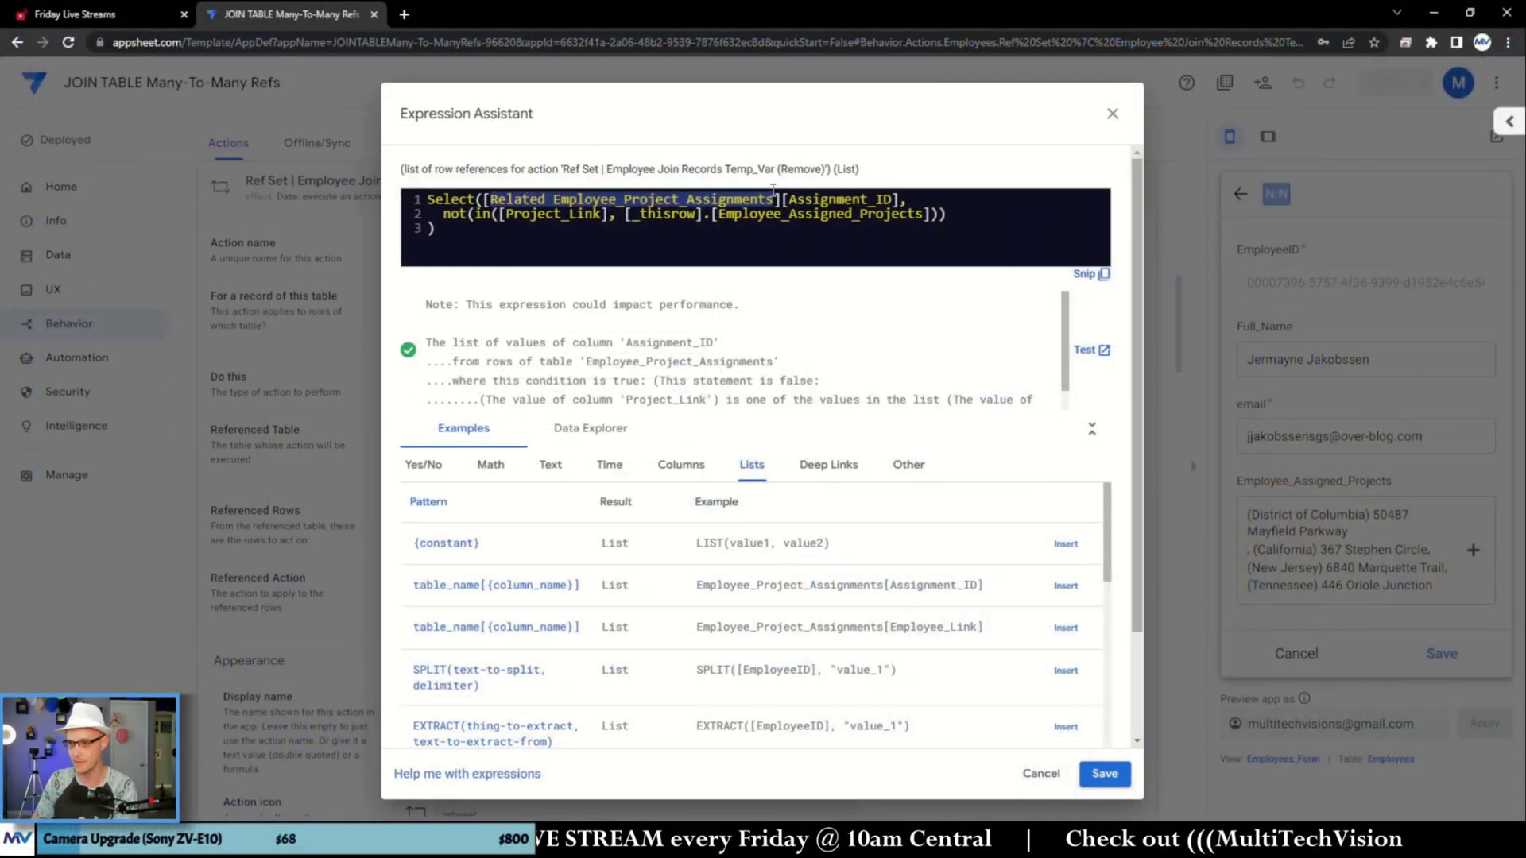
pyautogui.doubleClick(851, 200)
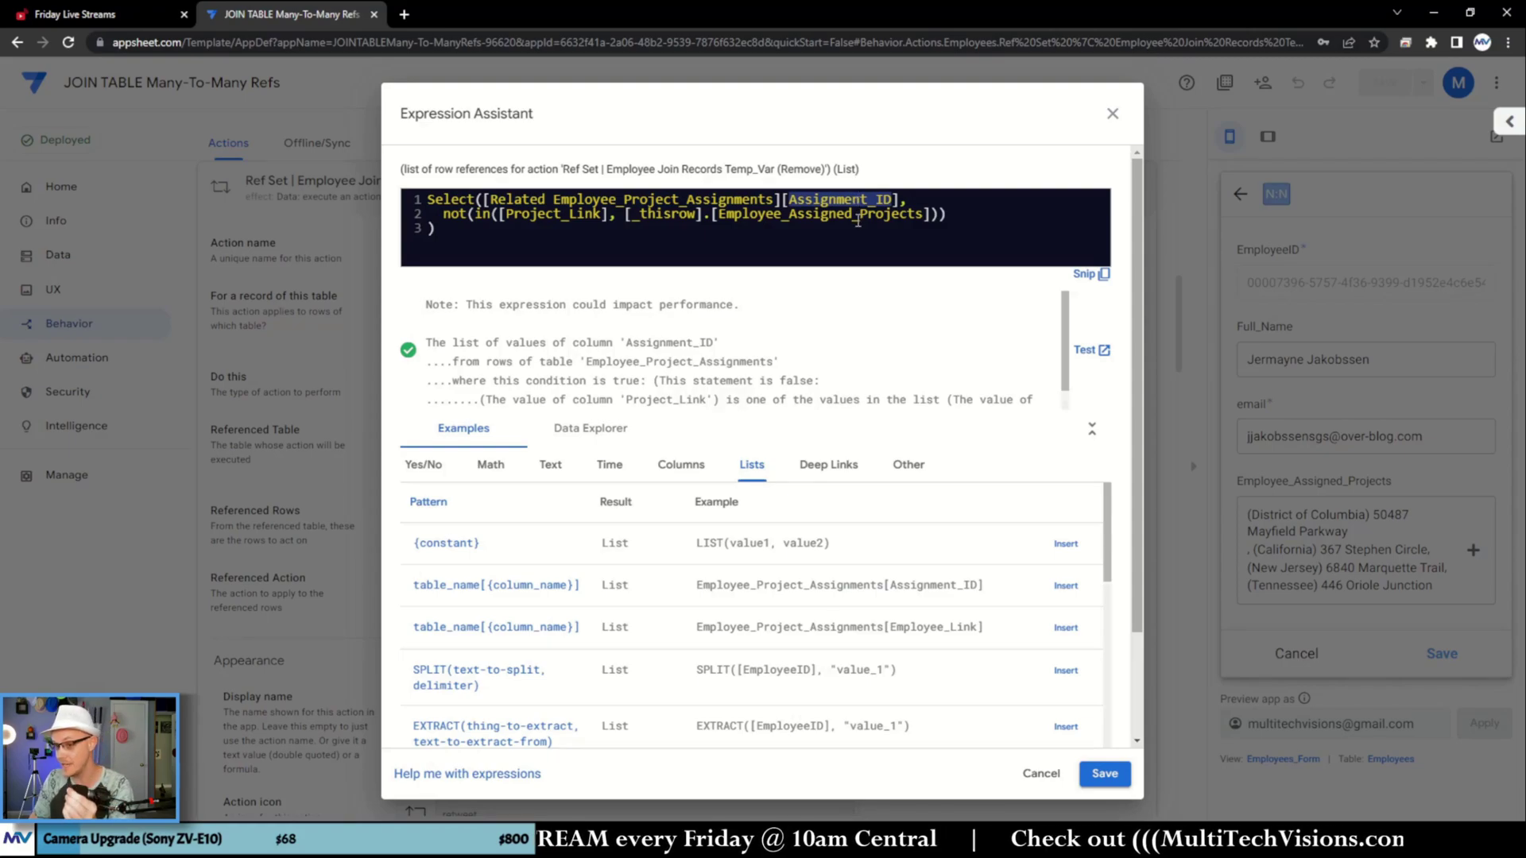
# - Examine how the expression compares Project_Link with Employee_Assigned_Projects, marking its key parts, and close it without saving
pyautogui.click(595, 249)
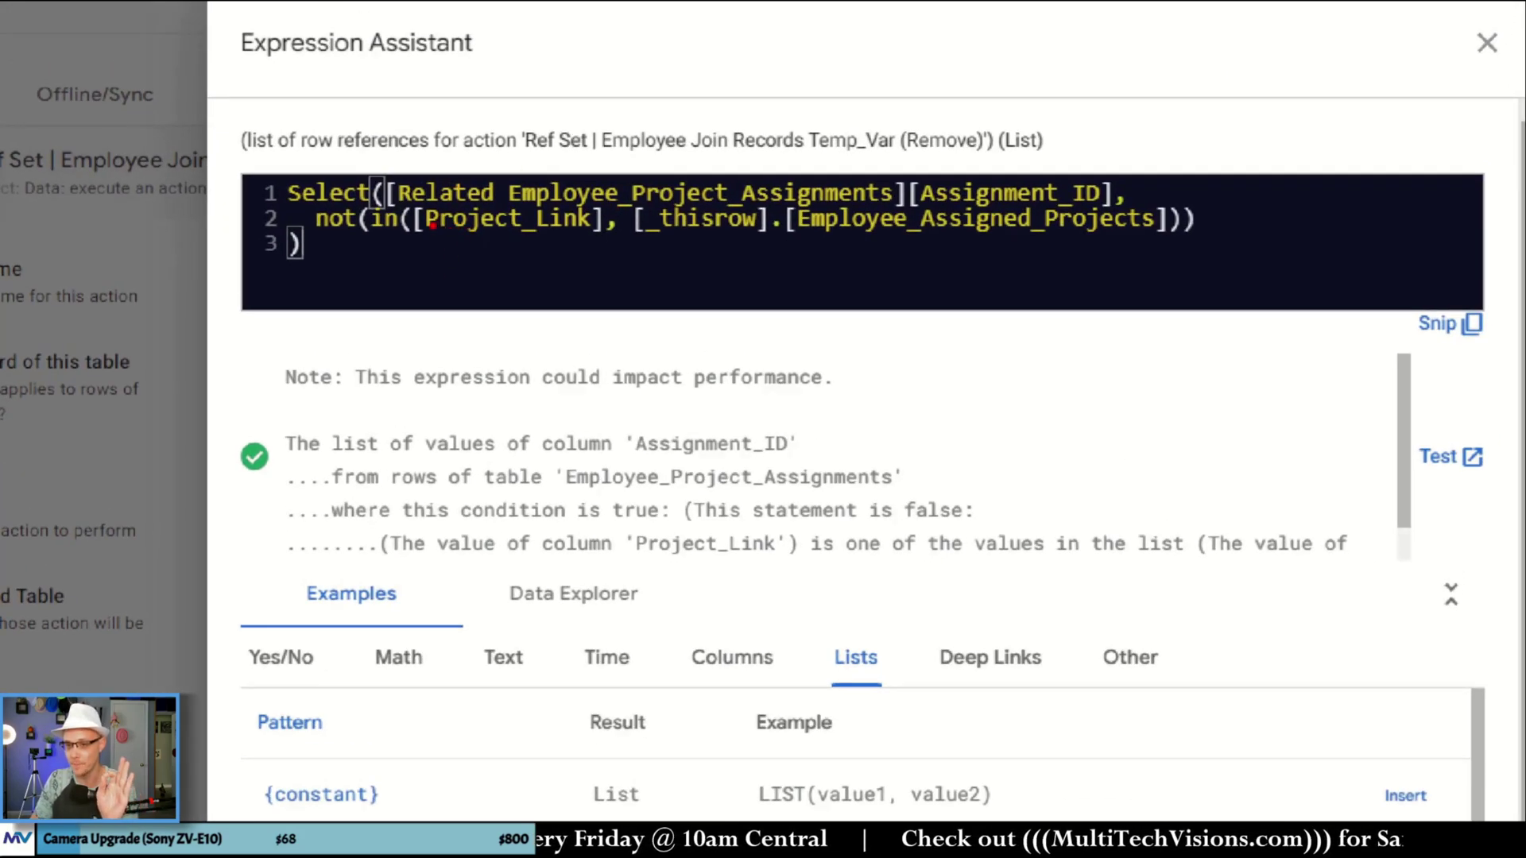
pyautogui.moveTo(437, 254); pyautogui.dragTo(595, 248)
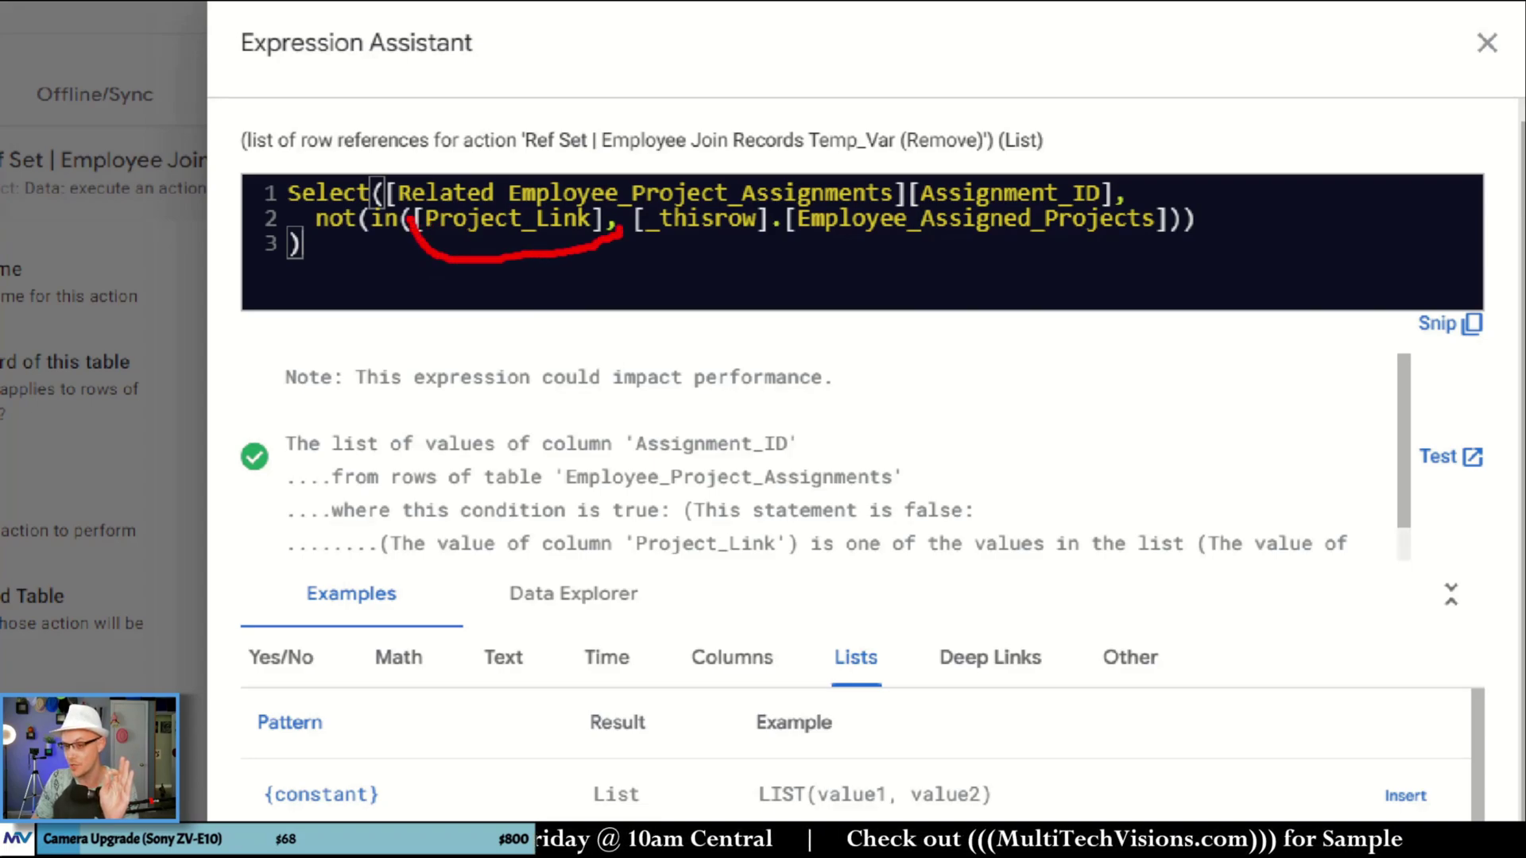
pyautogui.moveTo(315, 229); pyautogui.dragTo(356, 232)
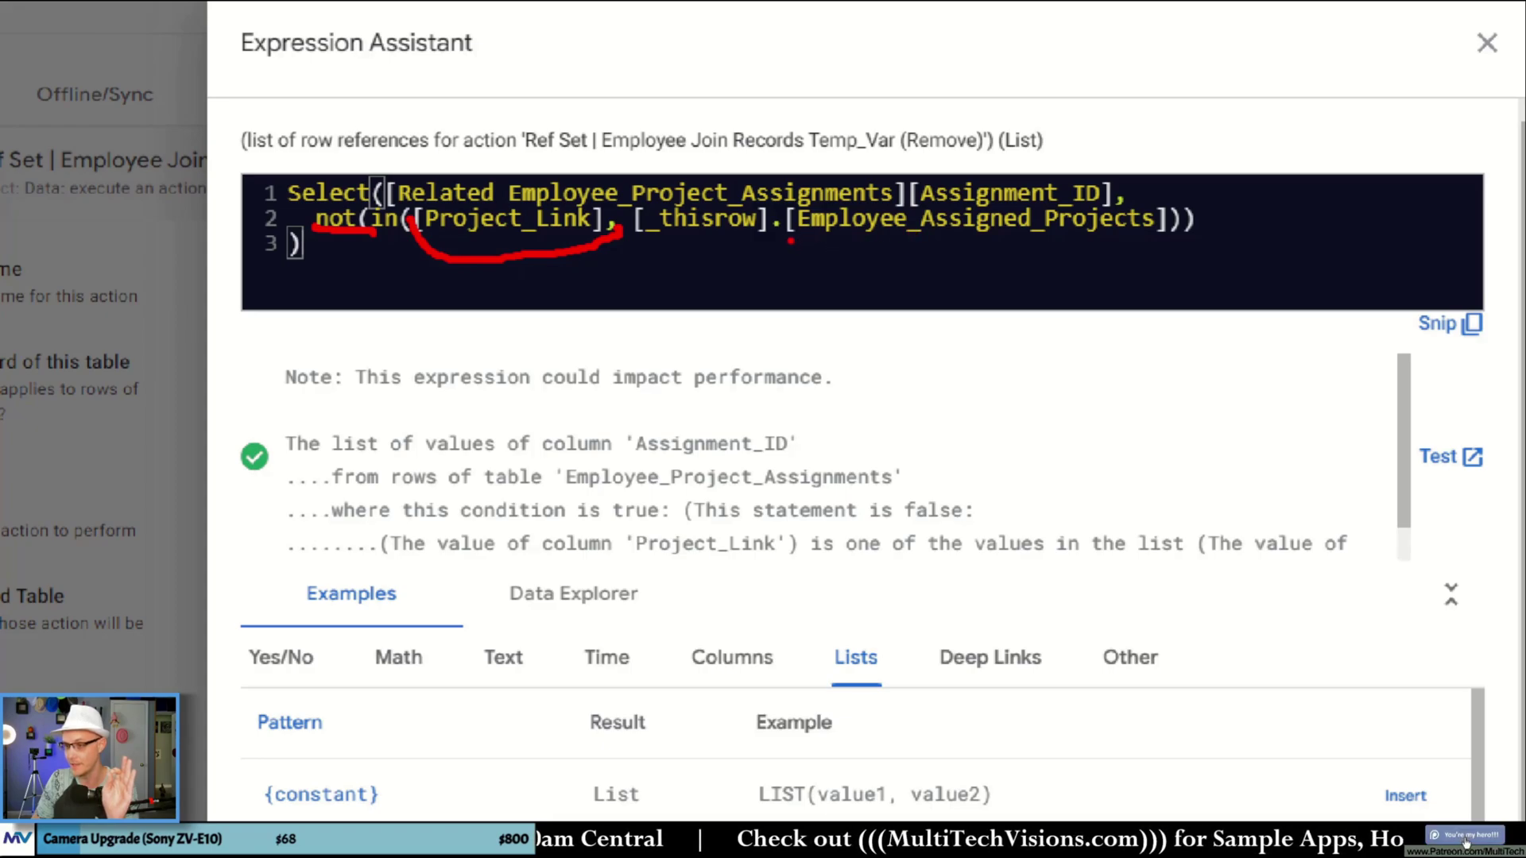
pyautogui.moveTo(925, 241); pyautogui.dragTo(1166, 237)
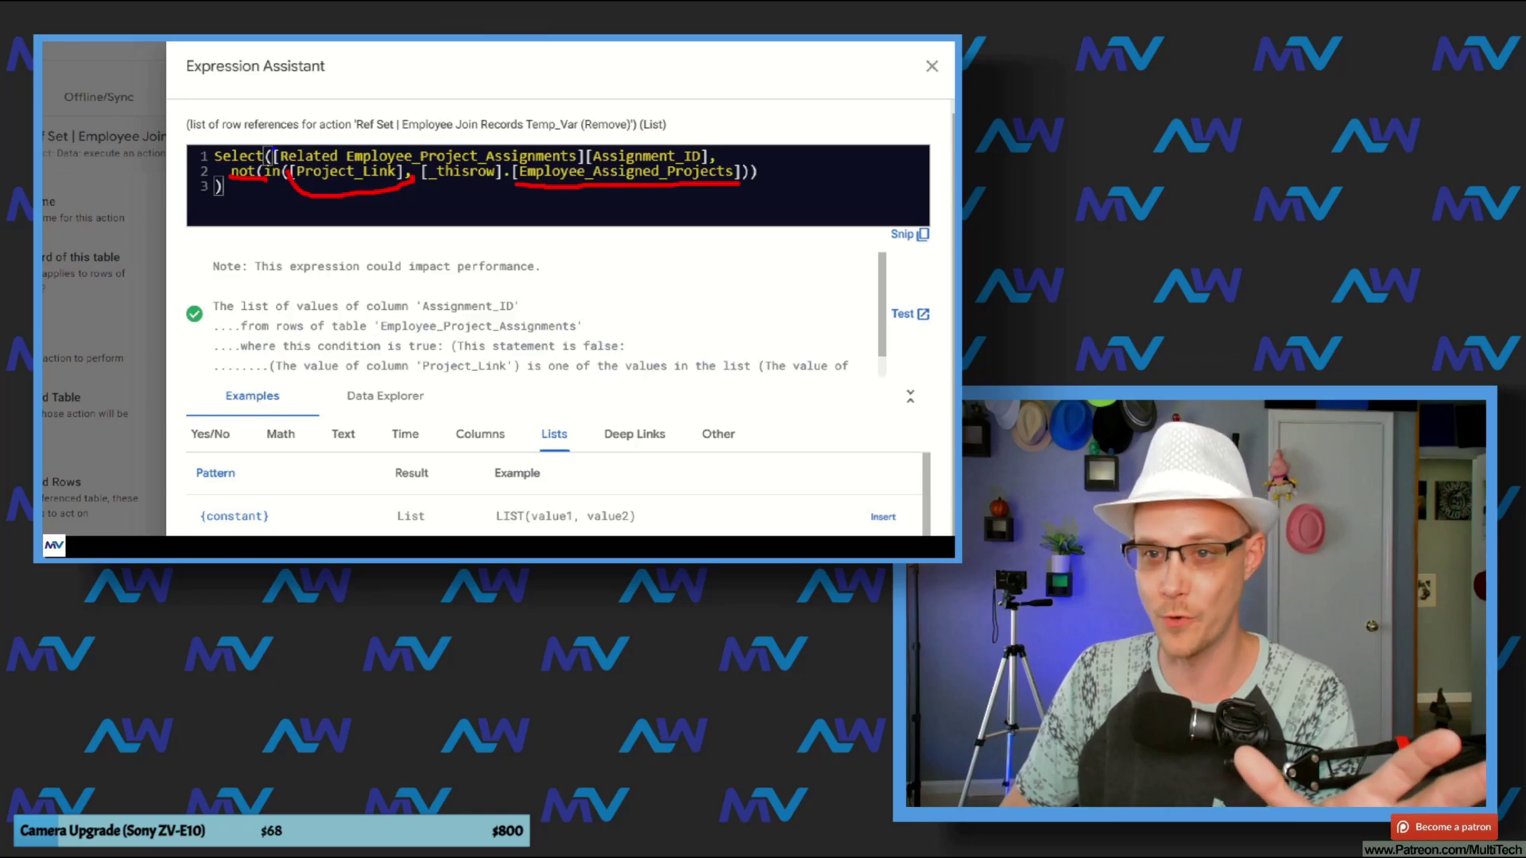
pyautogui.moveTo(387, 144); pyautogui.dragTo(593, 146)
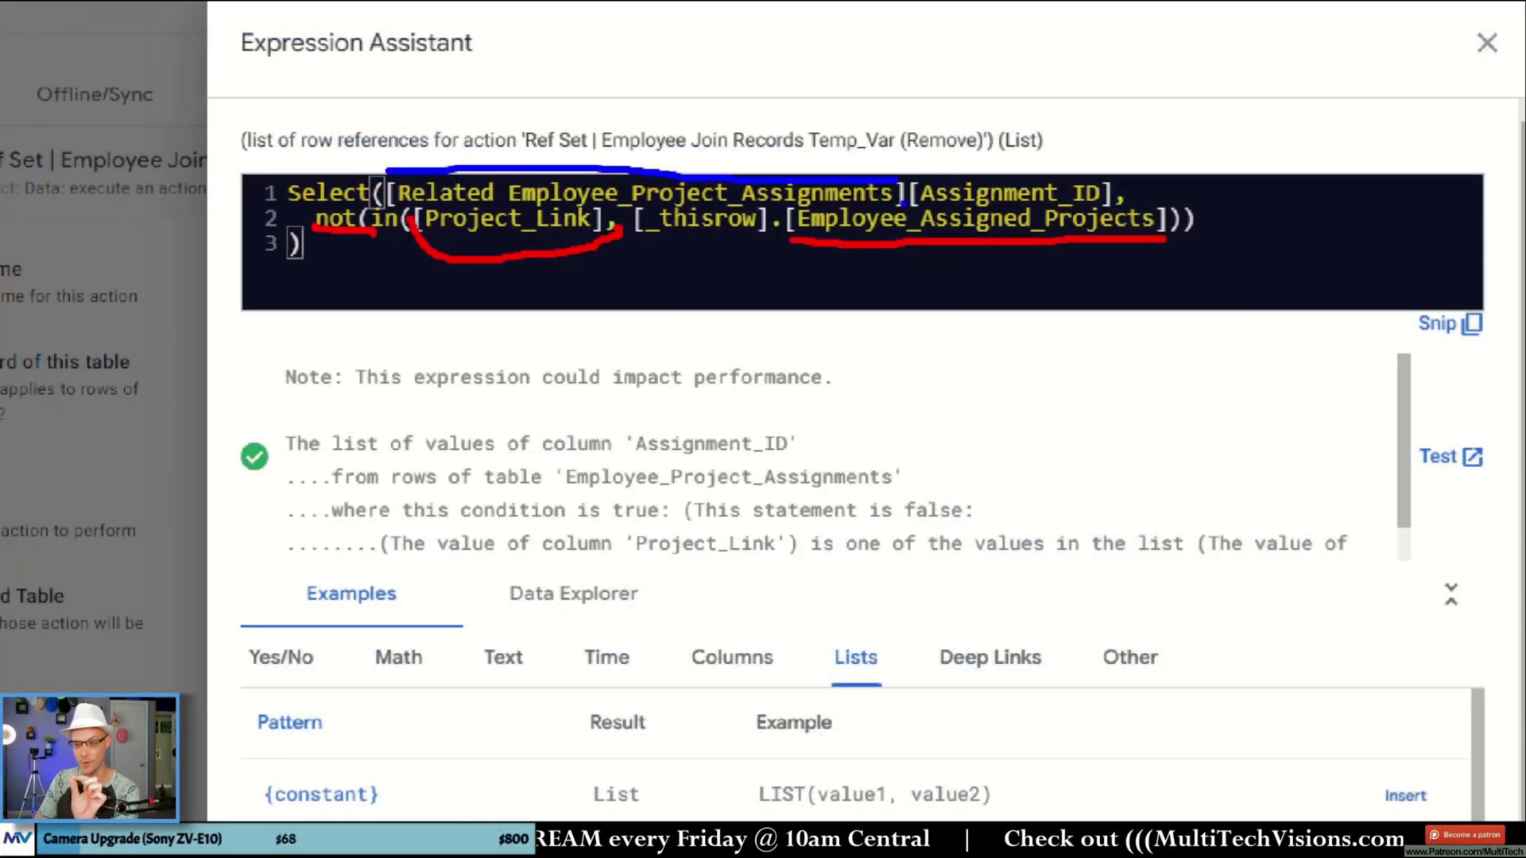
pyautogui.moveTo(913, 171)
pyautogui.mouseDown()
pyautogui.moveTo(906, 219)
pyautogui.moveTo(1176, 216)
pyautogui.moveTo(934, 155)
pyautogui.moveTo(928, 167)
pyautogui.mouseUp()
pyautogui.hotkey('ctrl', 'z')
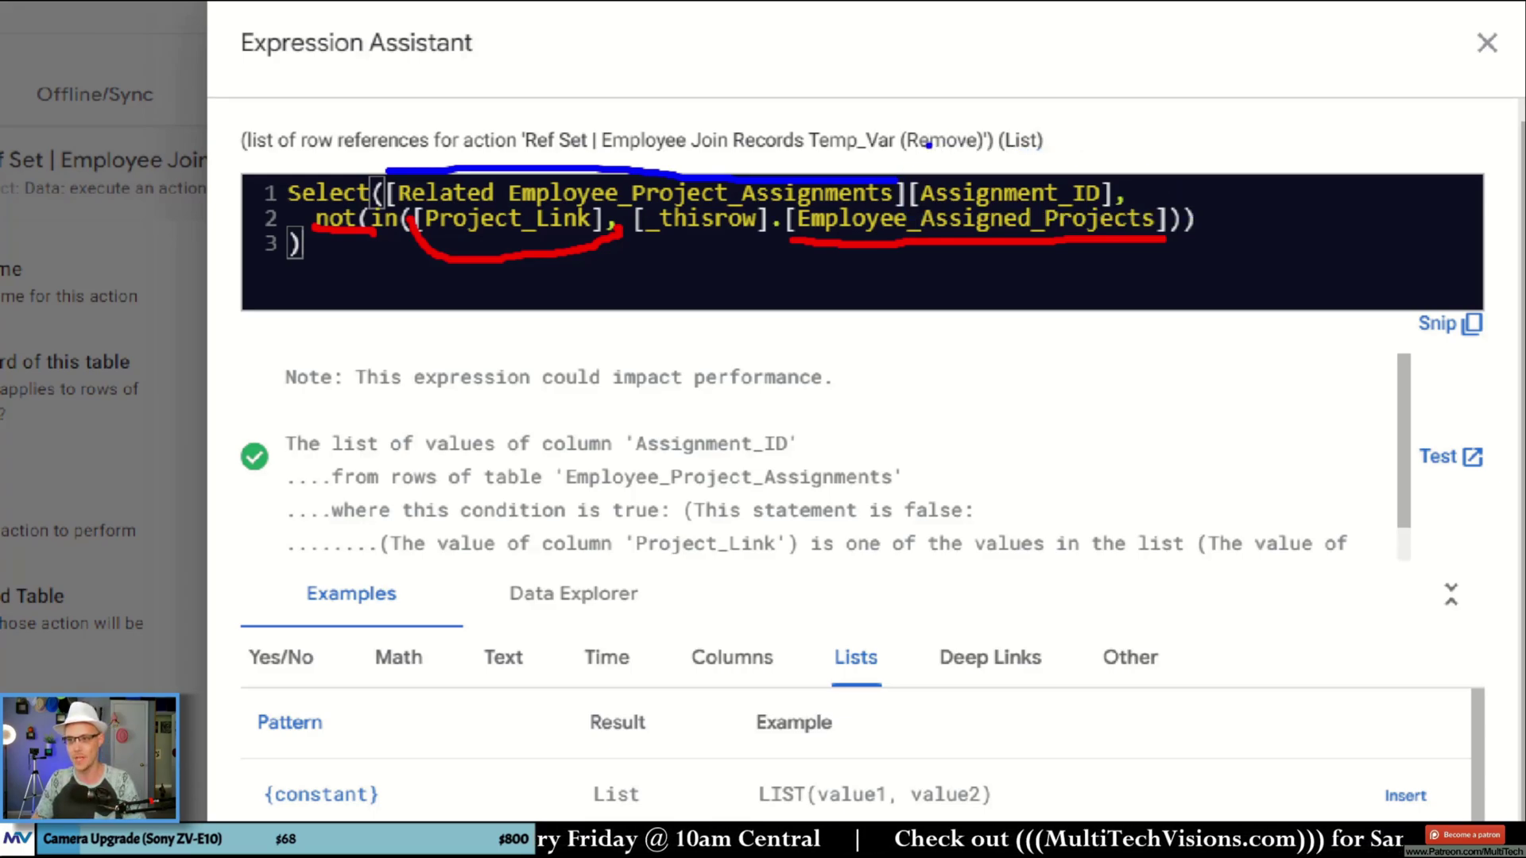
pyautogui.hotkey('ctrl', 'z')
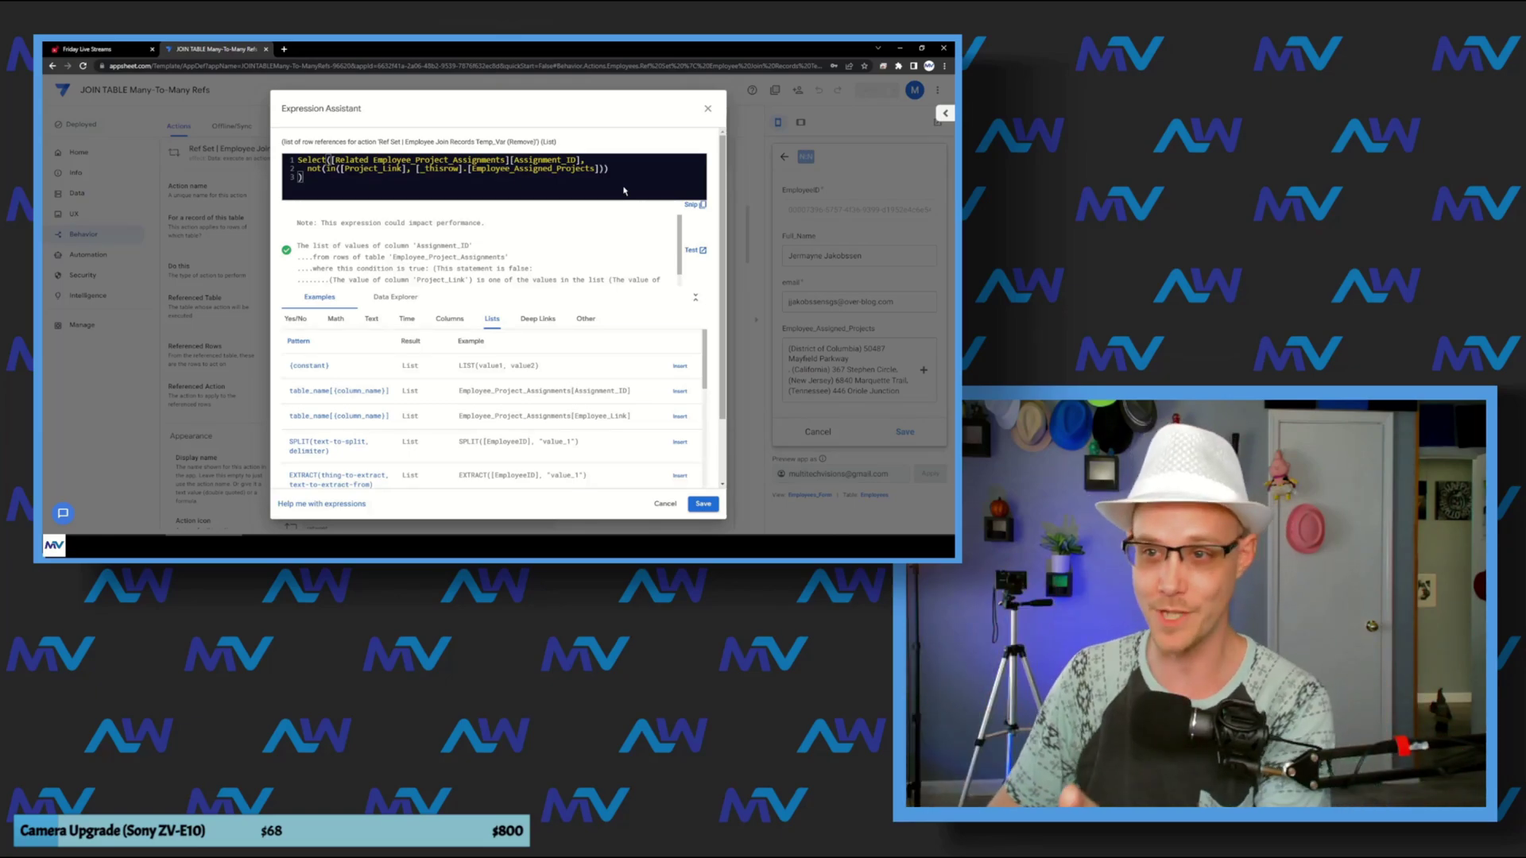
pyautogui.click(707, 110)
# - Review the Referenced Table and Referenced Action settings of Ref Set | Employee Join Records Temp_Var (Remove)
pyautogui.scroll(-1, 448, 308)
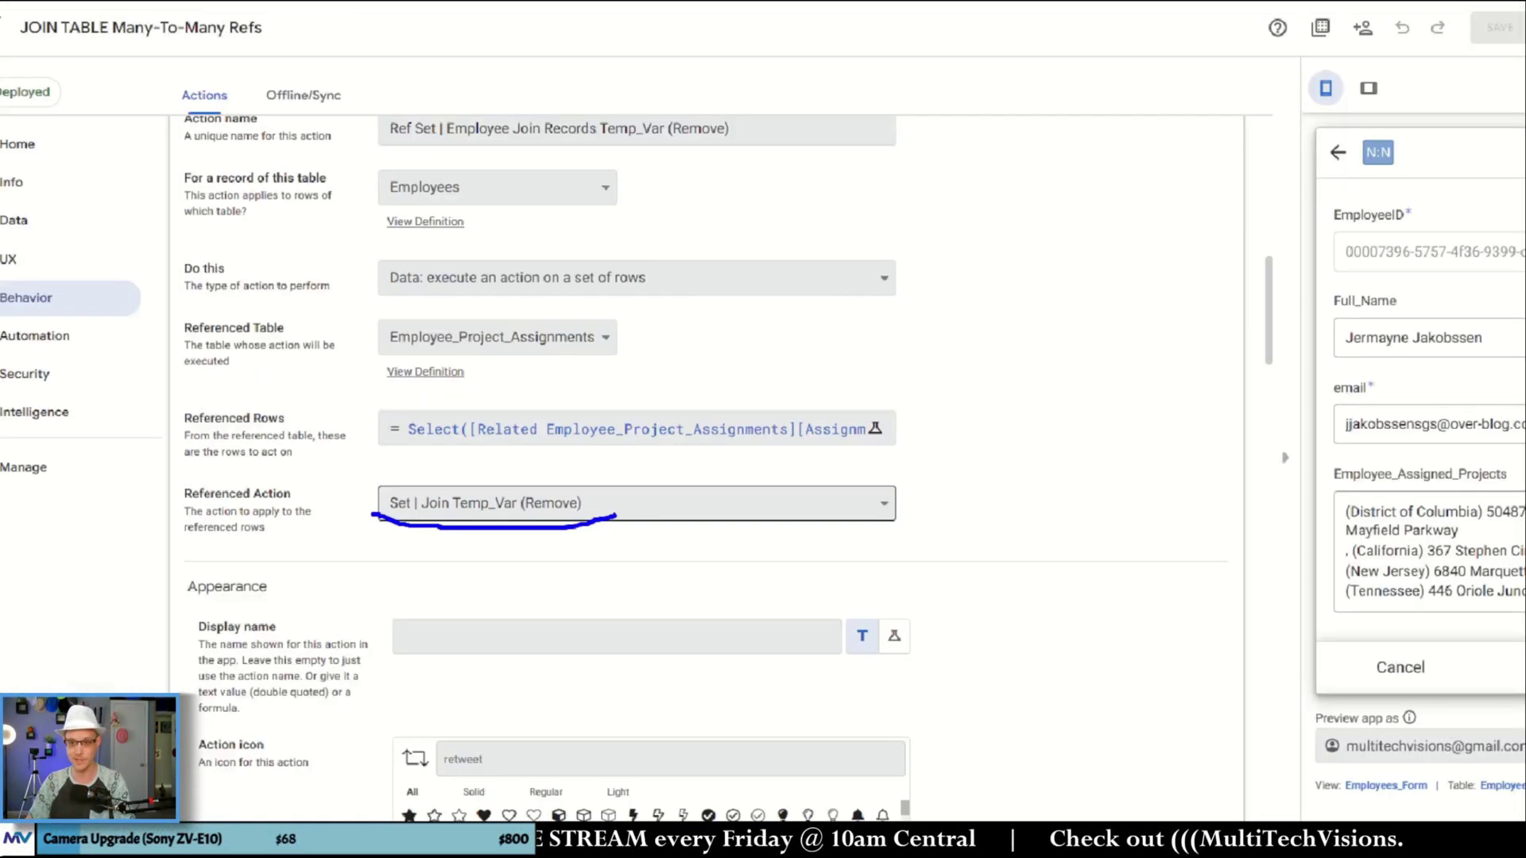
pyautogui.scroll(1, 706, 399)
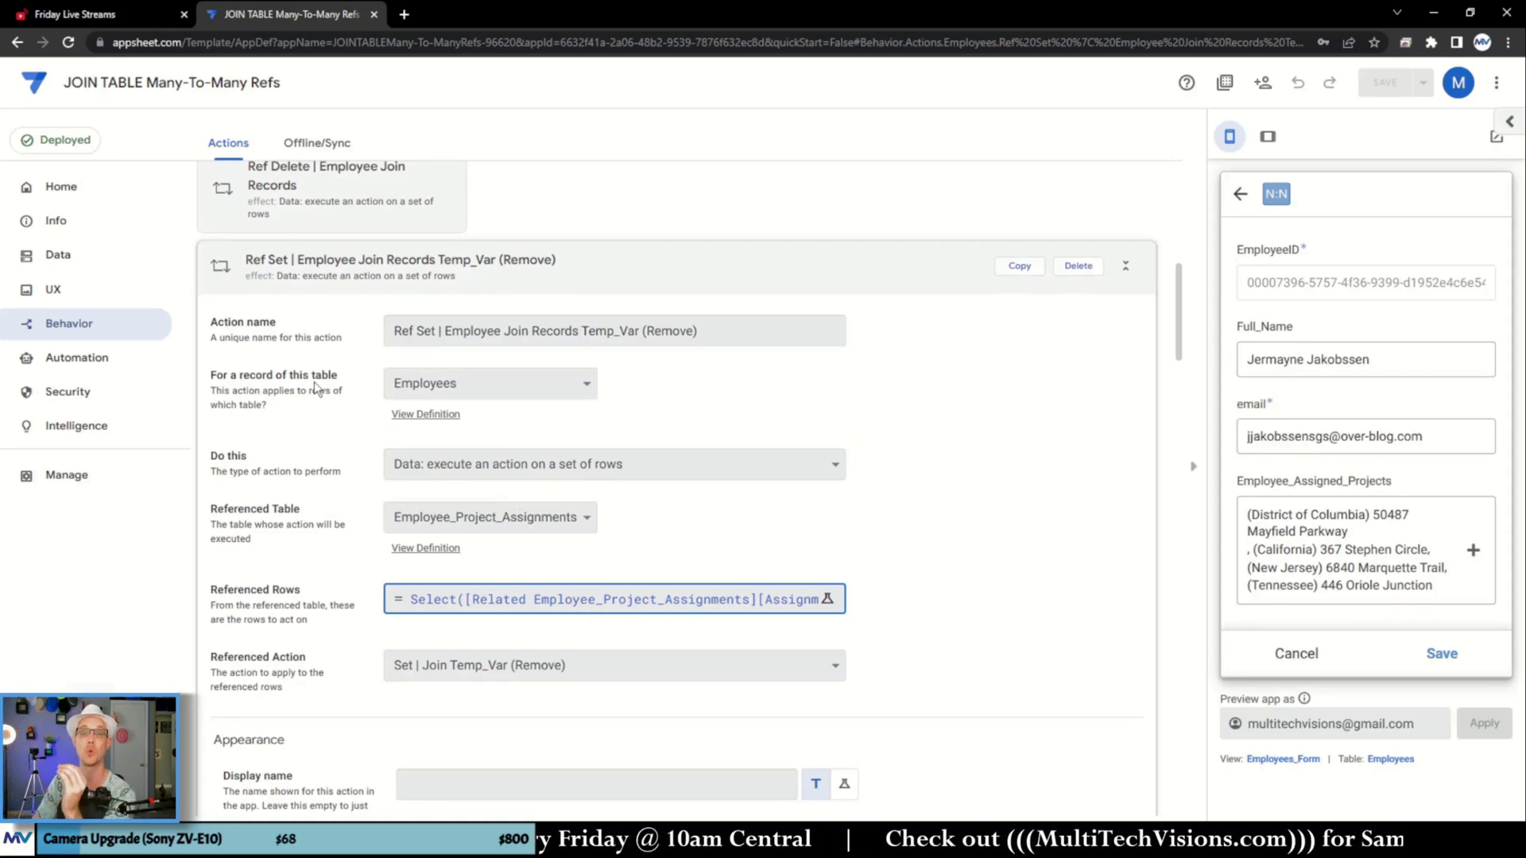
pyautogui.scroll(-1, 285, 384)
pyautogui.scroll(2, 296, 483)
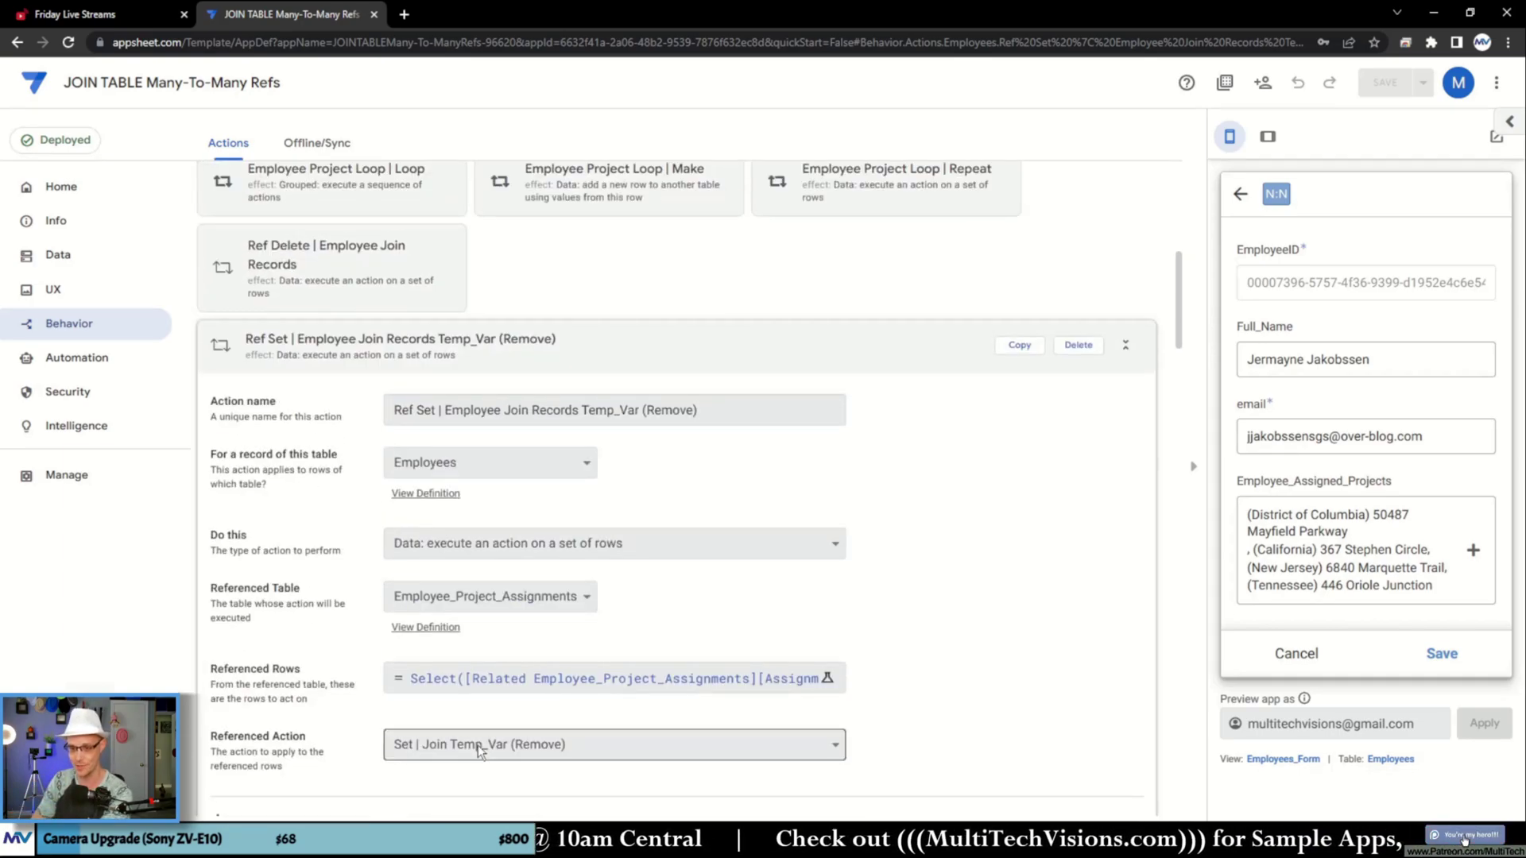
pyautogui.scroll(2, 845, 586)
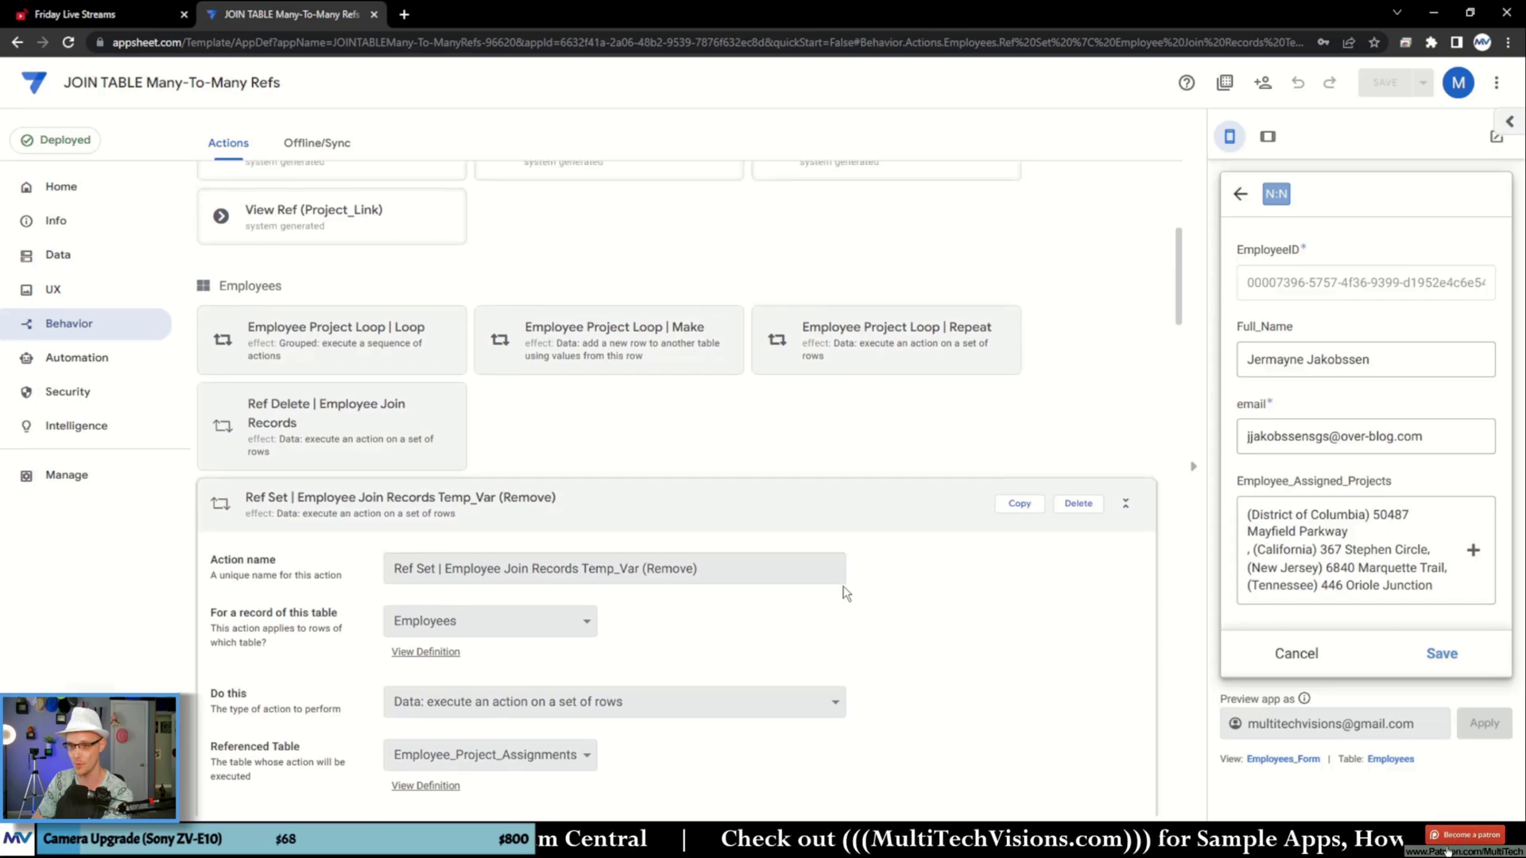
# - Find the Set | Join Temp_Var (Remove) action under Employee_Project_Assignments and open it to examine the column value it sets
pyautogui.scroll(-14, 903, 562)
pyautogui.scroll(-15, 904, 556)
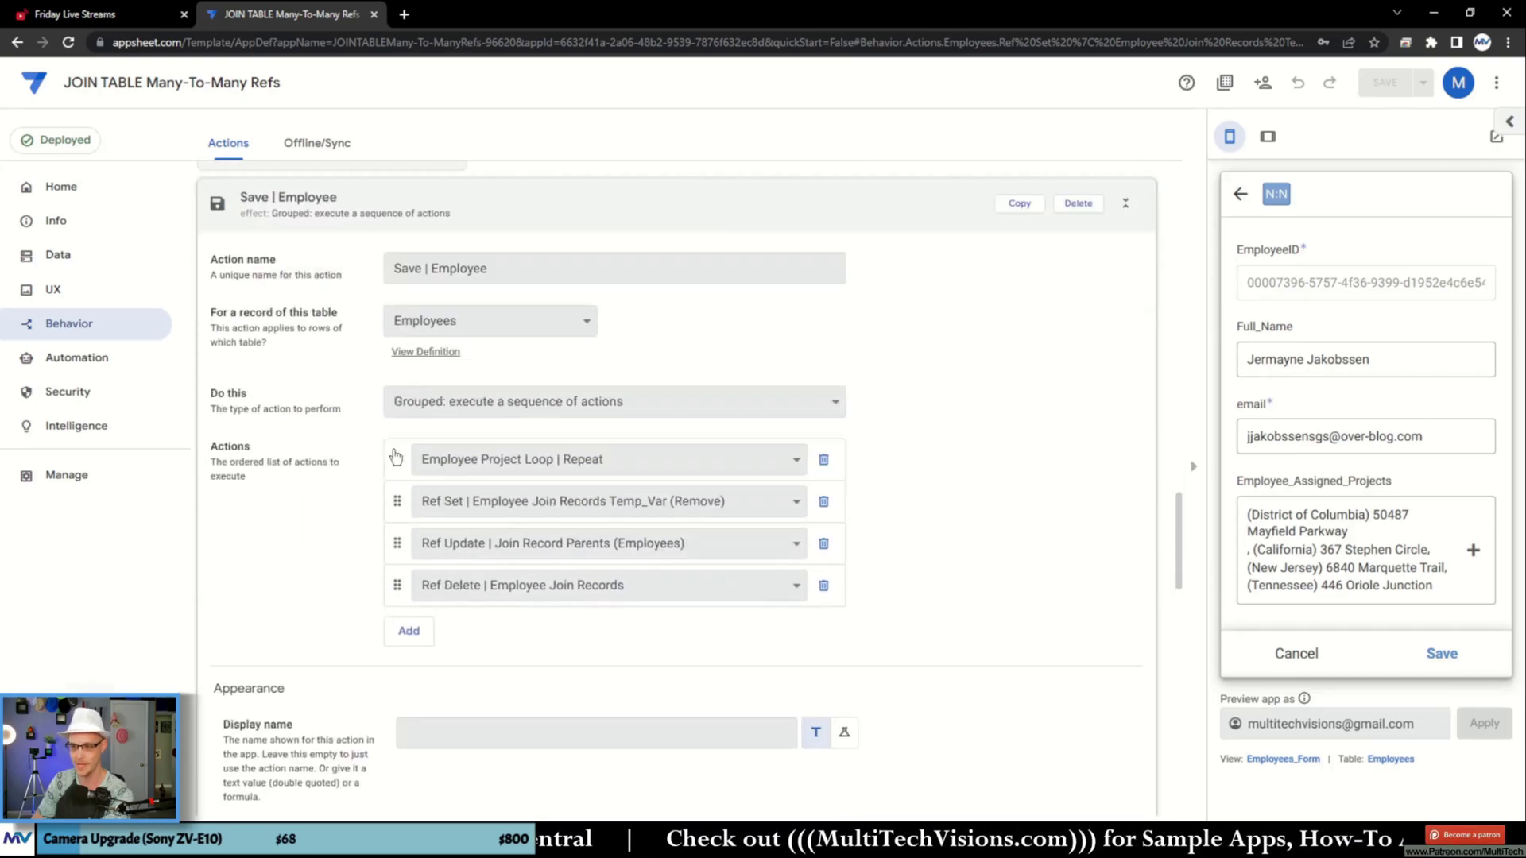
pyautogui.scroll(-4, 397, 409)
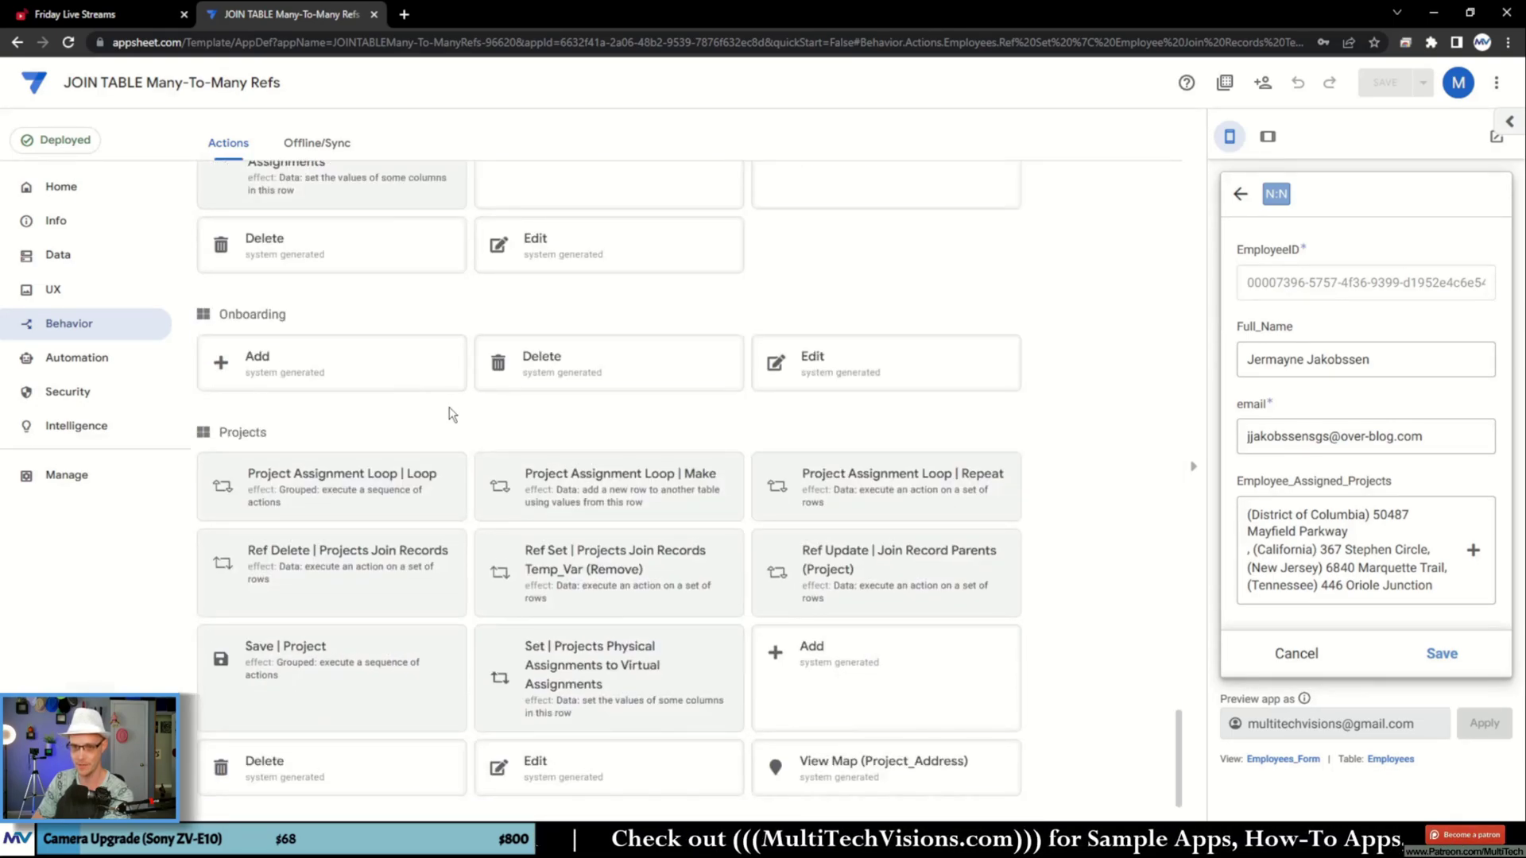
pyautogui.scroll(-1, 875, 541)
pyautogui.scroll(11, 1056, 572)
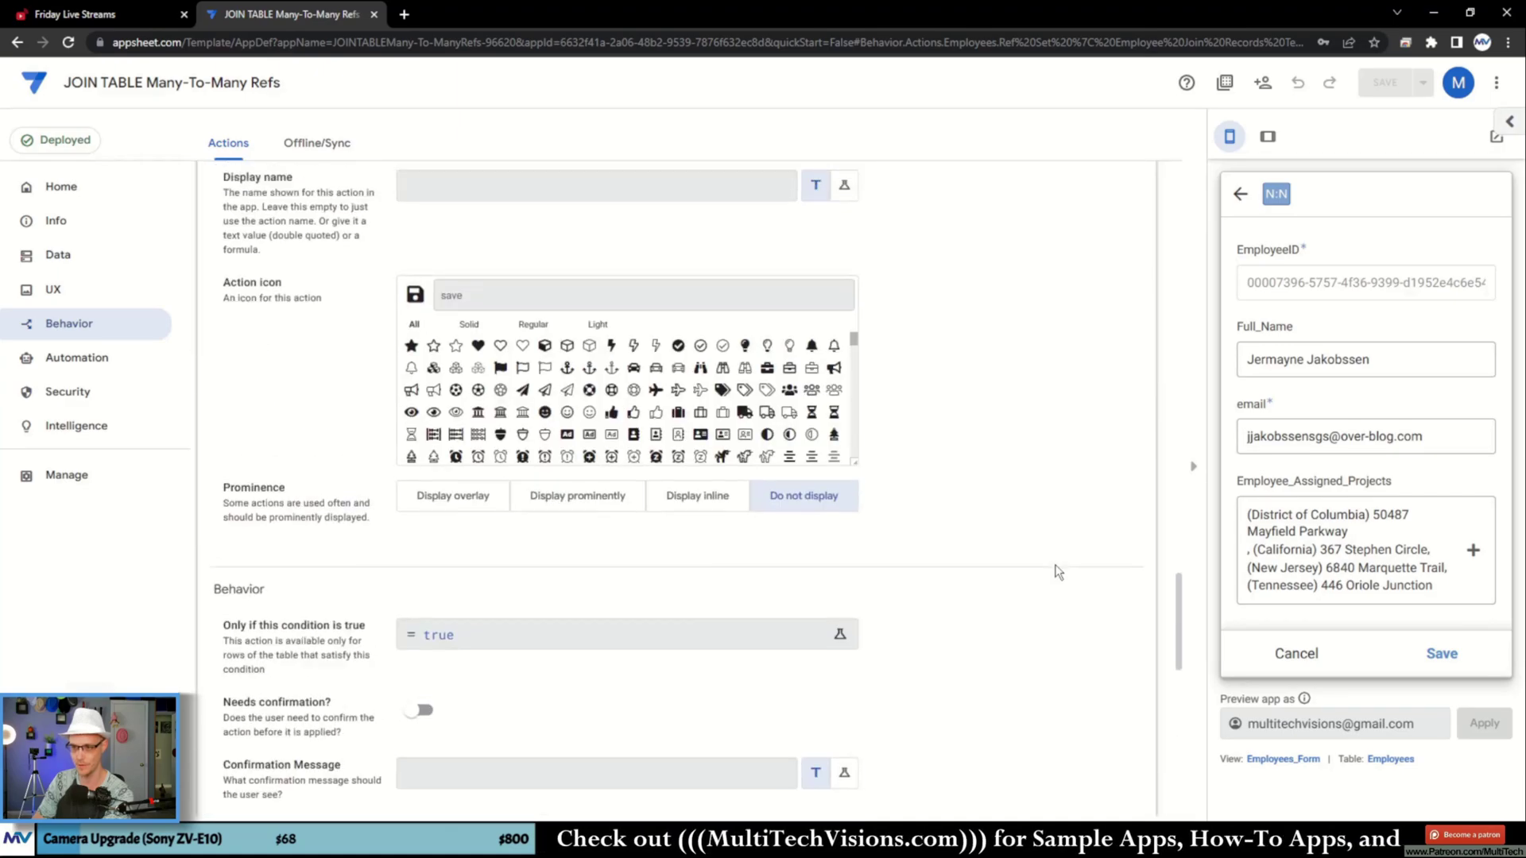
pyautogui.scroll(-2, 1056, 572)
pyautogui.scroll(12, 1056, 572)
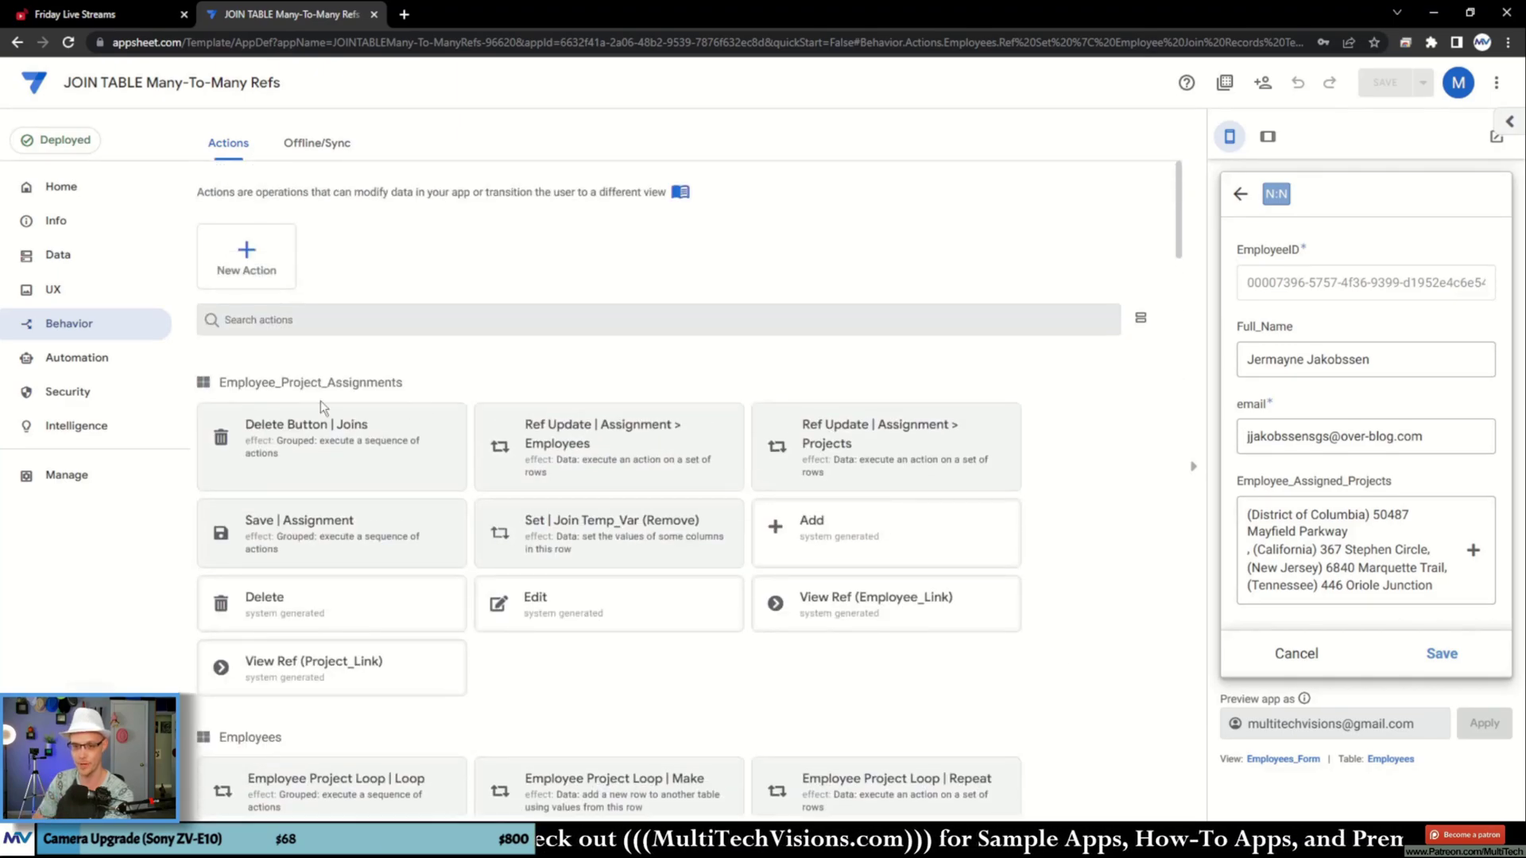
pyautogui.click(425, 378)
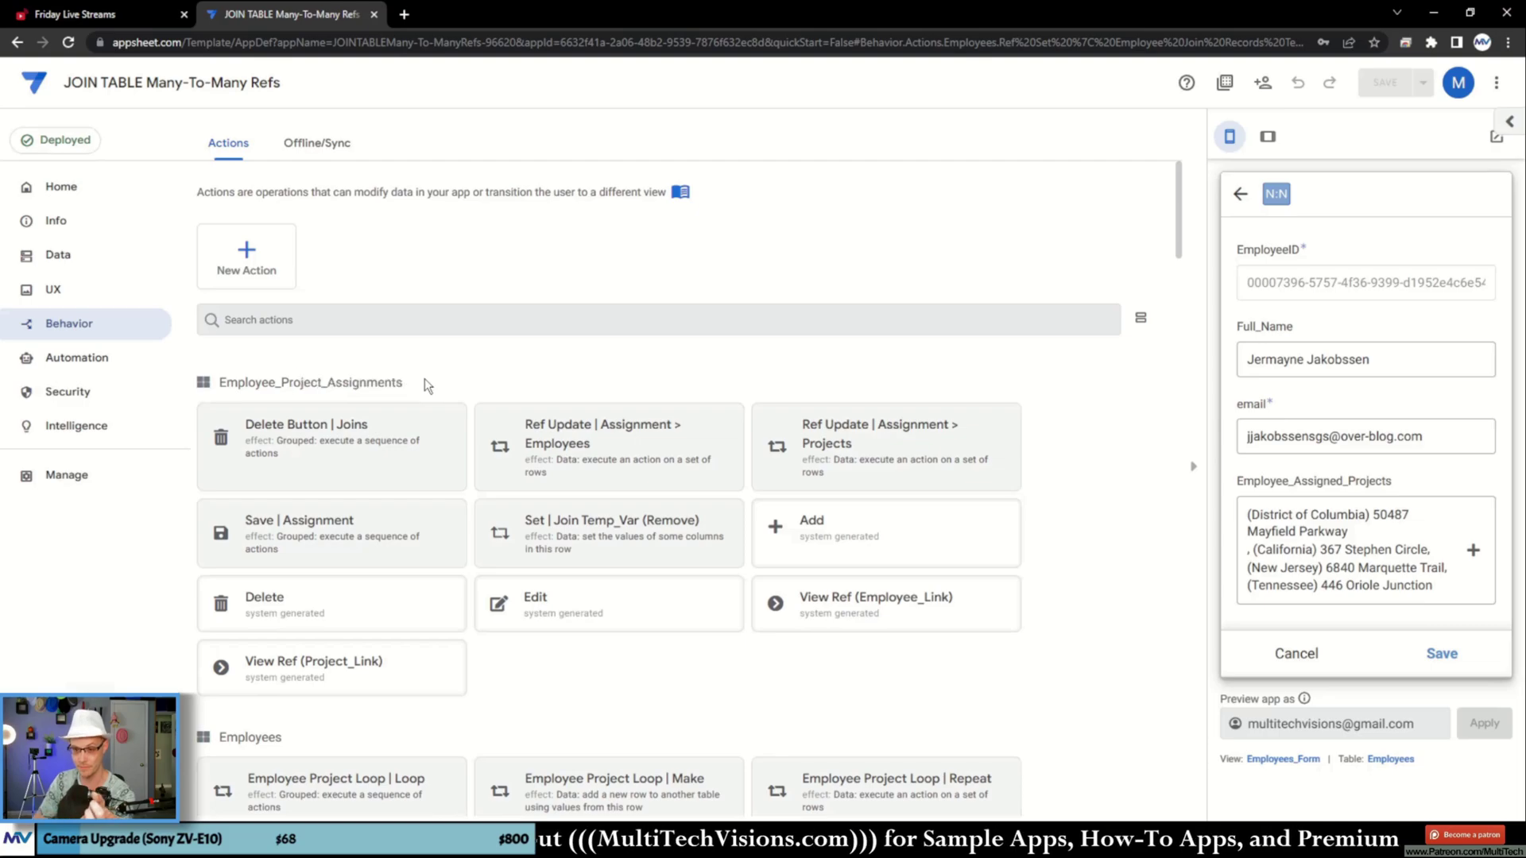
pyautogui.scroll(-1, 404, 358)
pyautogui.click(570, 466)
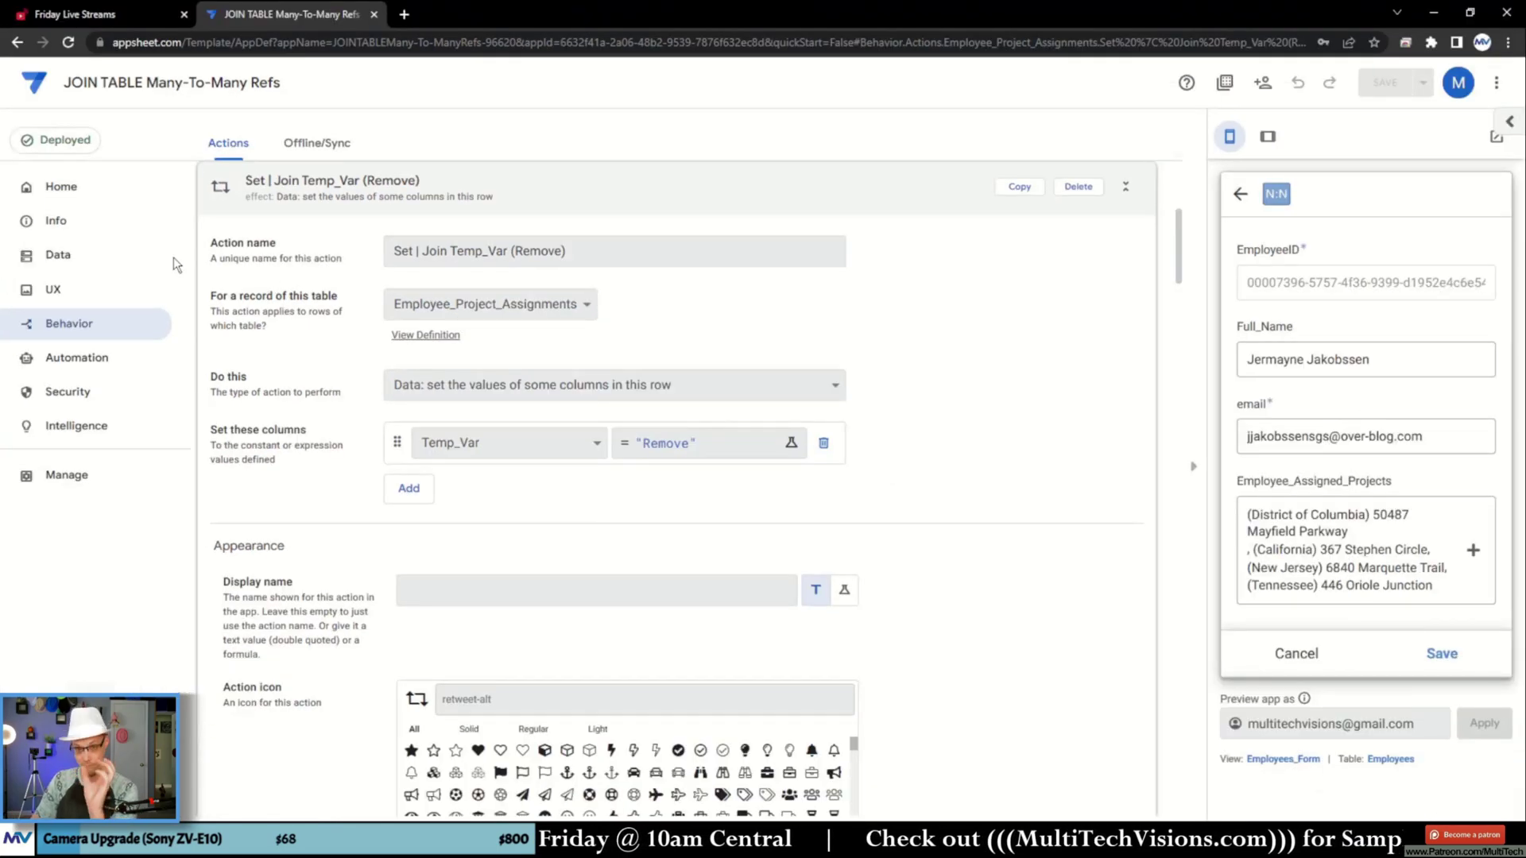
# - Open the Removing_Joins slice of Employee_Project_Assignments and examine its row filter condition
pyautogui.click(59, 255)
pyautogui.click(375, 144)
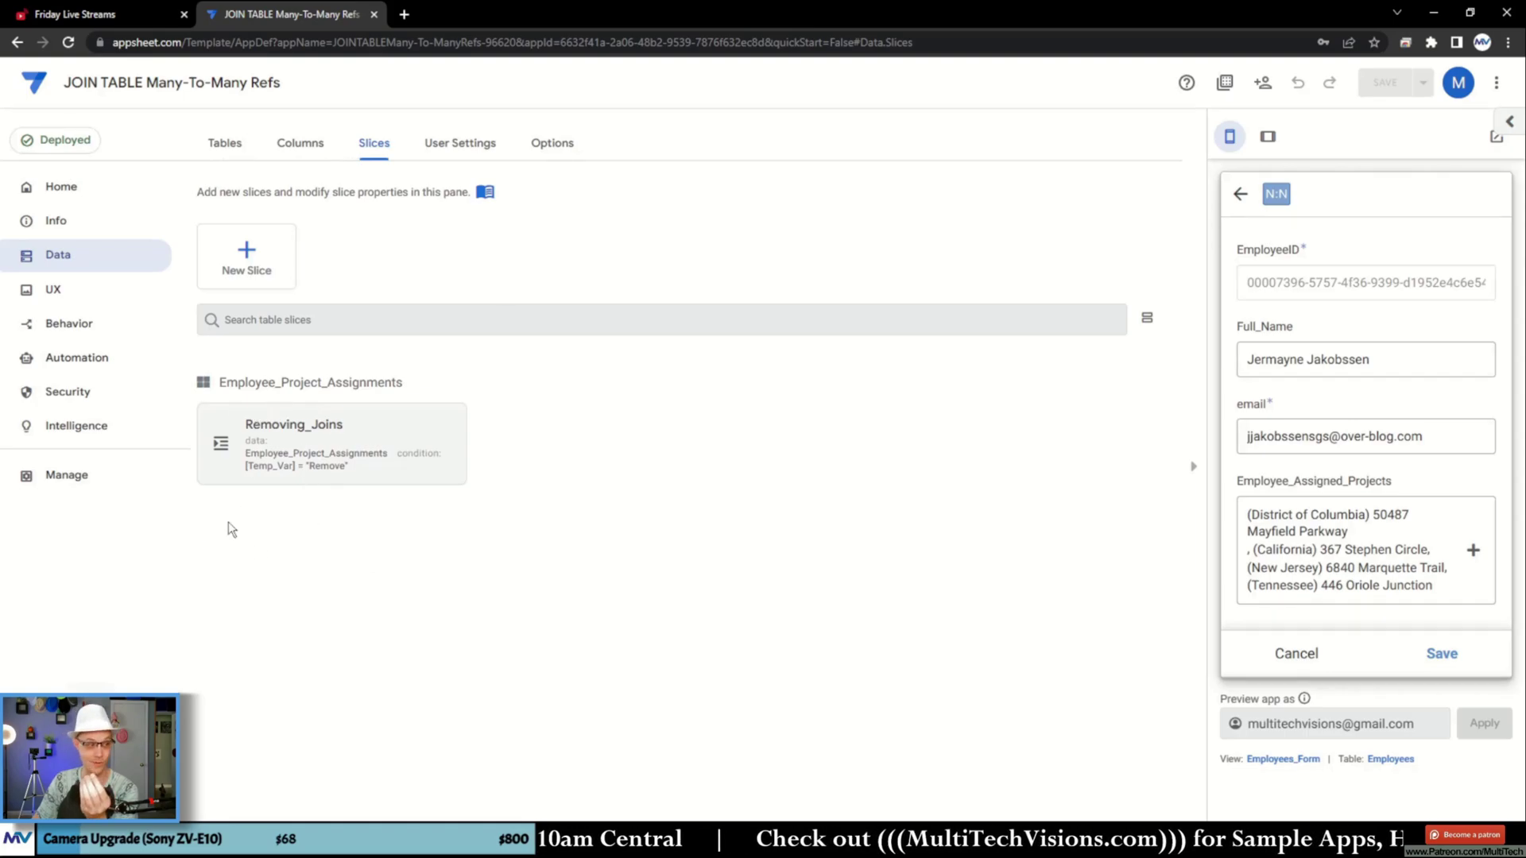
pyautogui.click(246, 478)
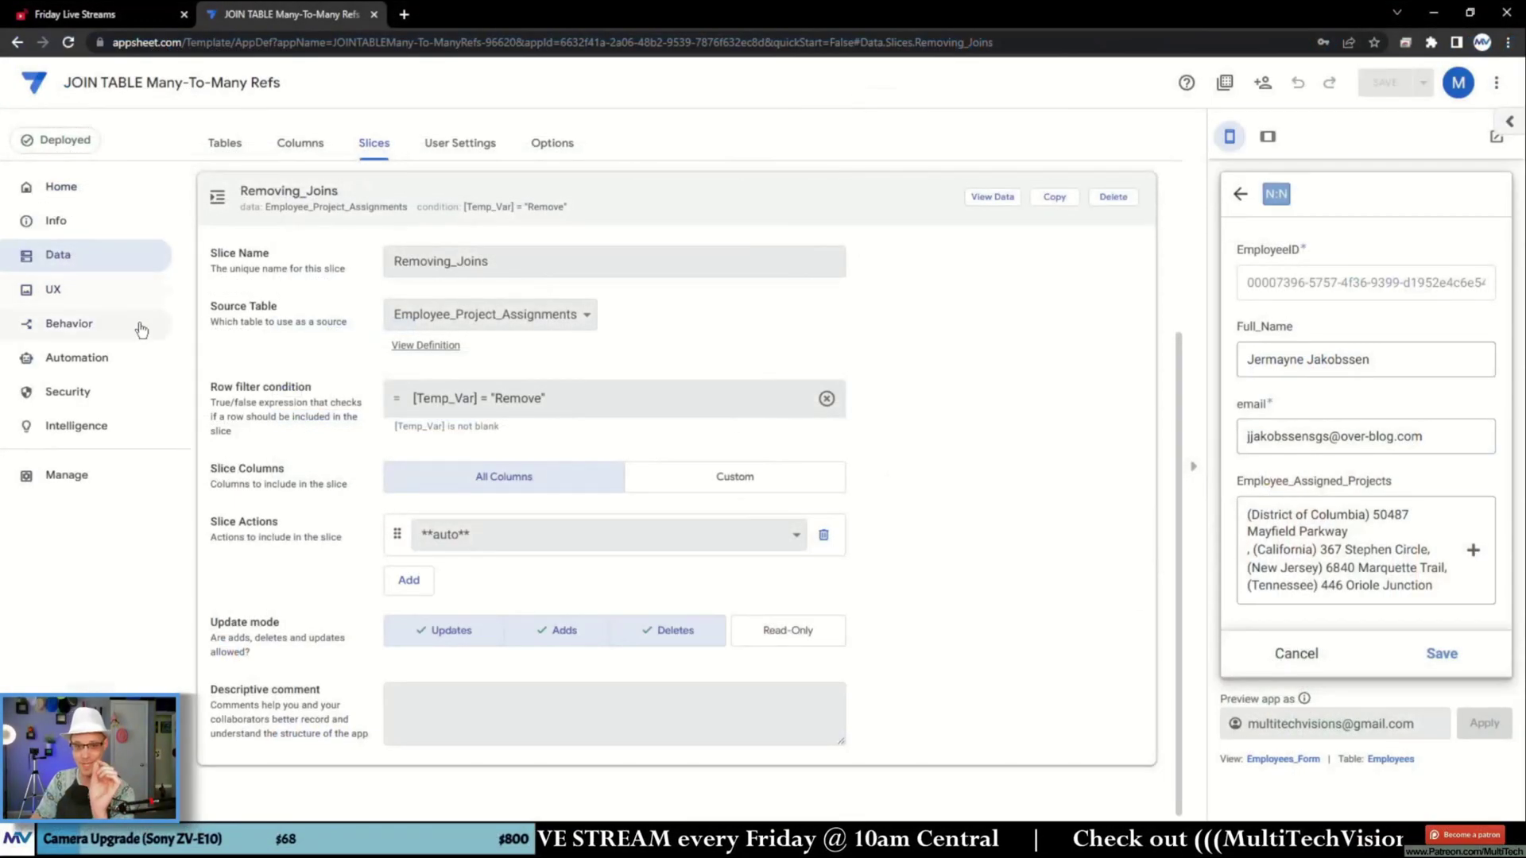
# - Return to the app's actions and review the sequence of grouped actions in Save | Employee
pyautogui.click(141, 329)
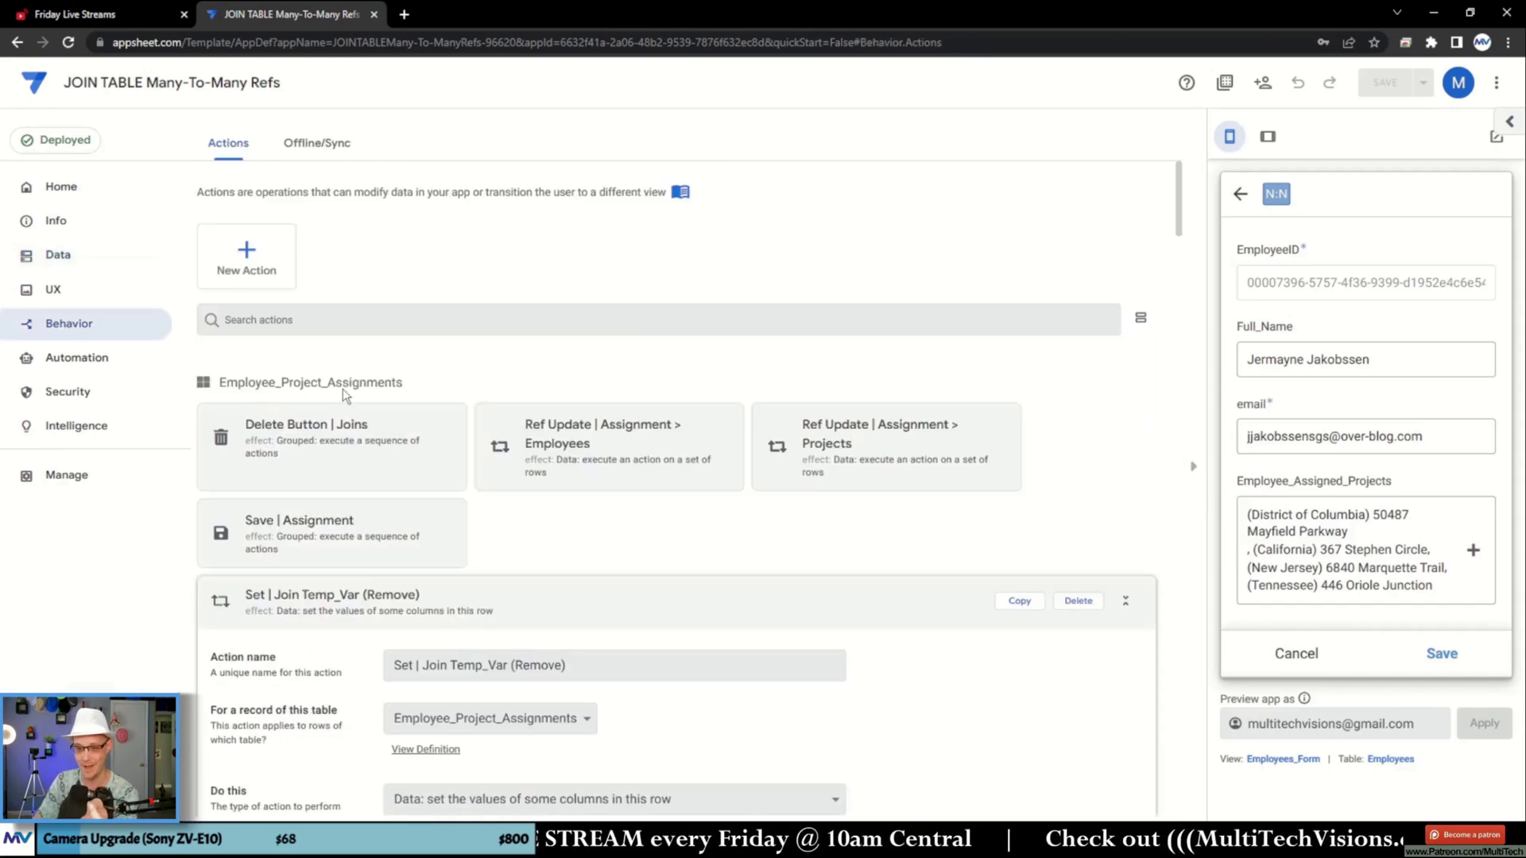
pyautogui.scroll(-2, 342, 388)
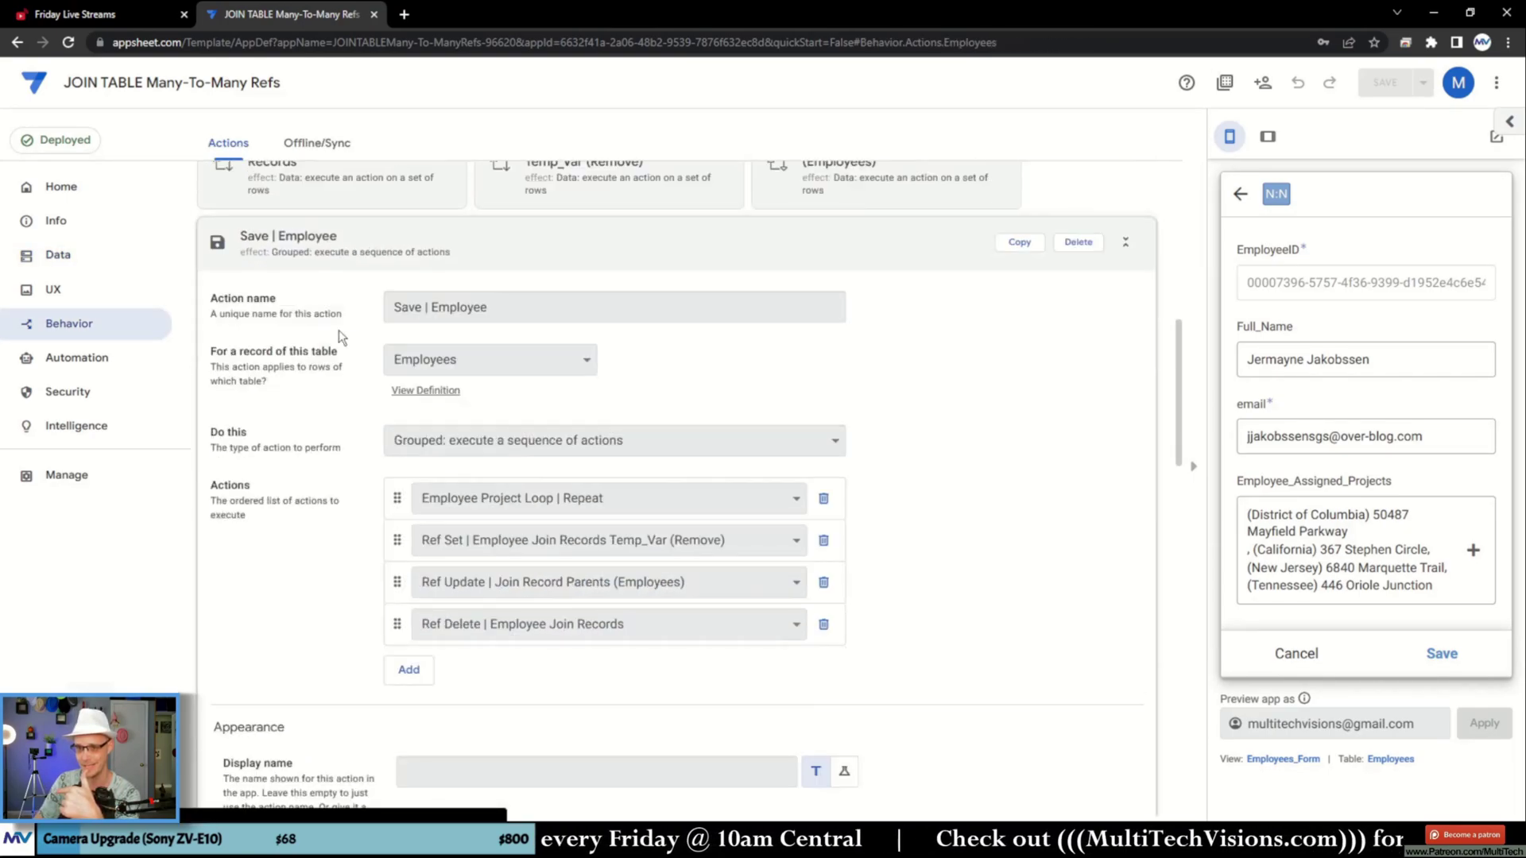
pyautogui.scroll(-1, 366, 493)
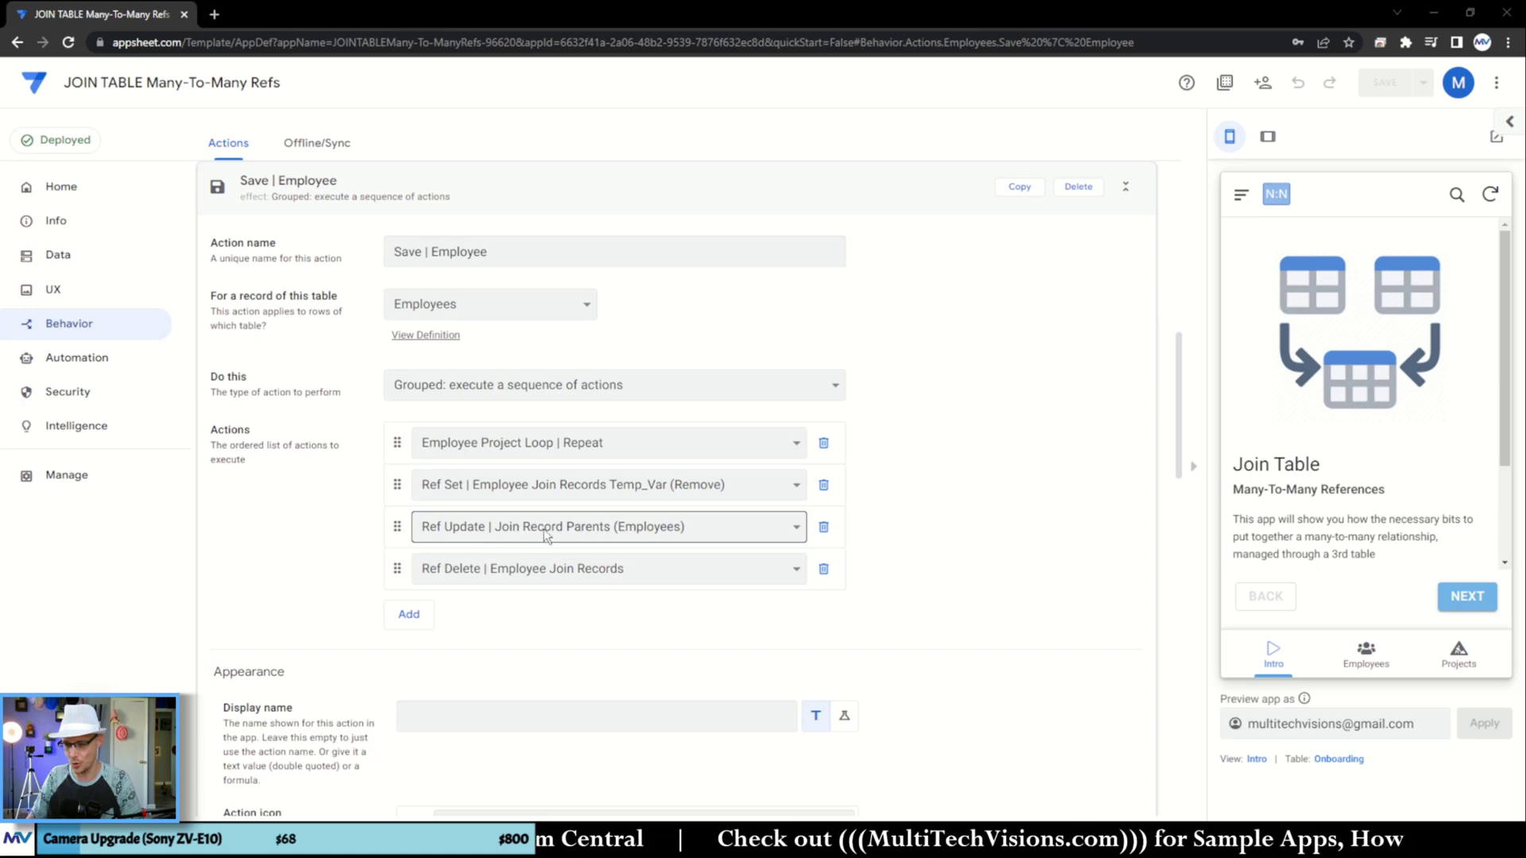
# - Open the Ref Update | Join Record Parents (Employees) action and examine its Referenced Table, Referenced Rows and Referenced Action
pyautogui.scroll(5, 584, 538)
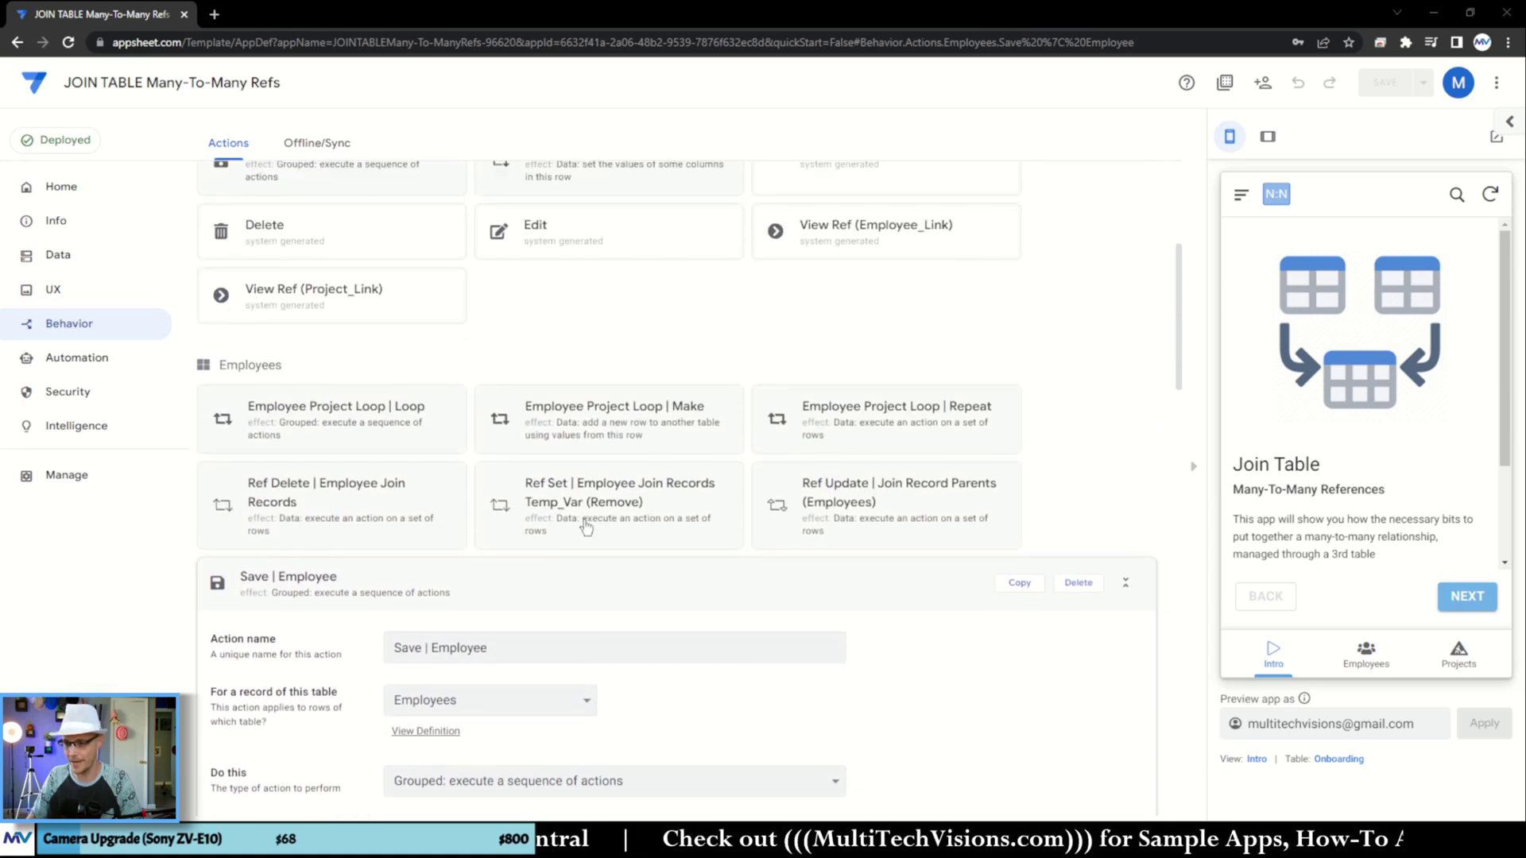
pyautogui.click(892, 496)
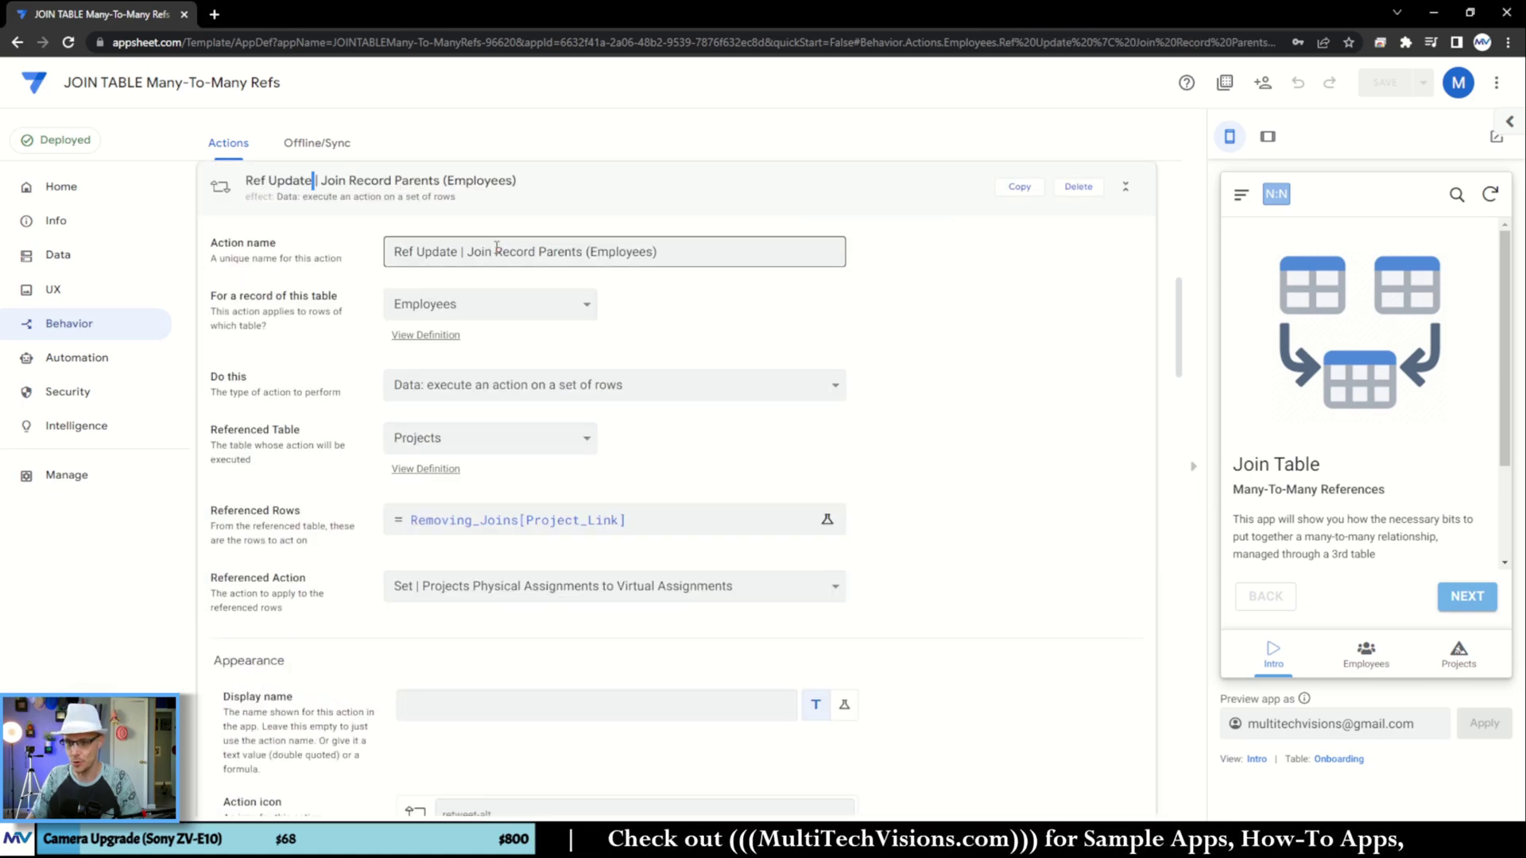
pyautogui.doubleClick(636, 252)
pyautogui.click(641, 302)
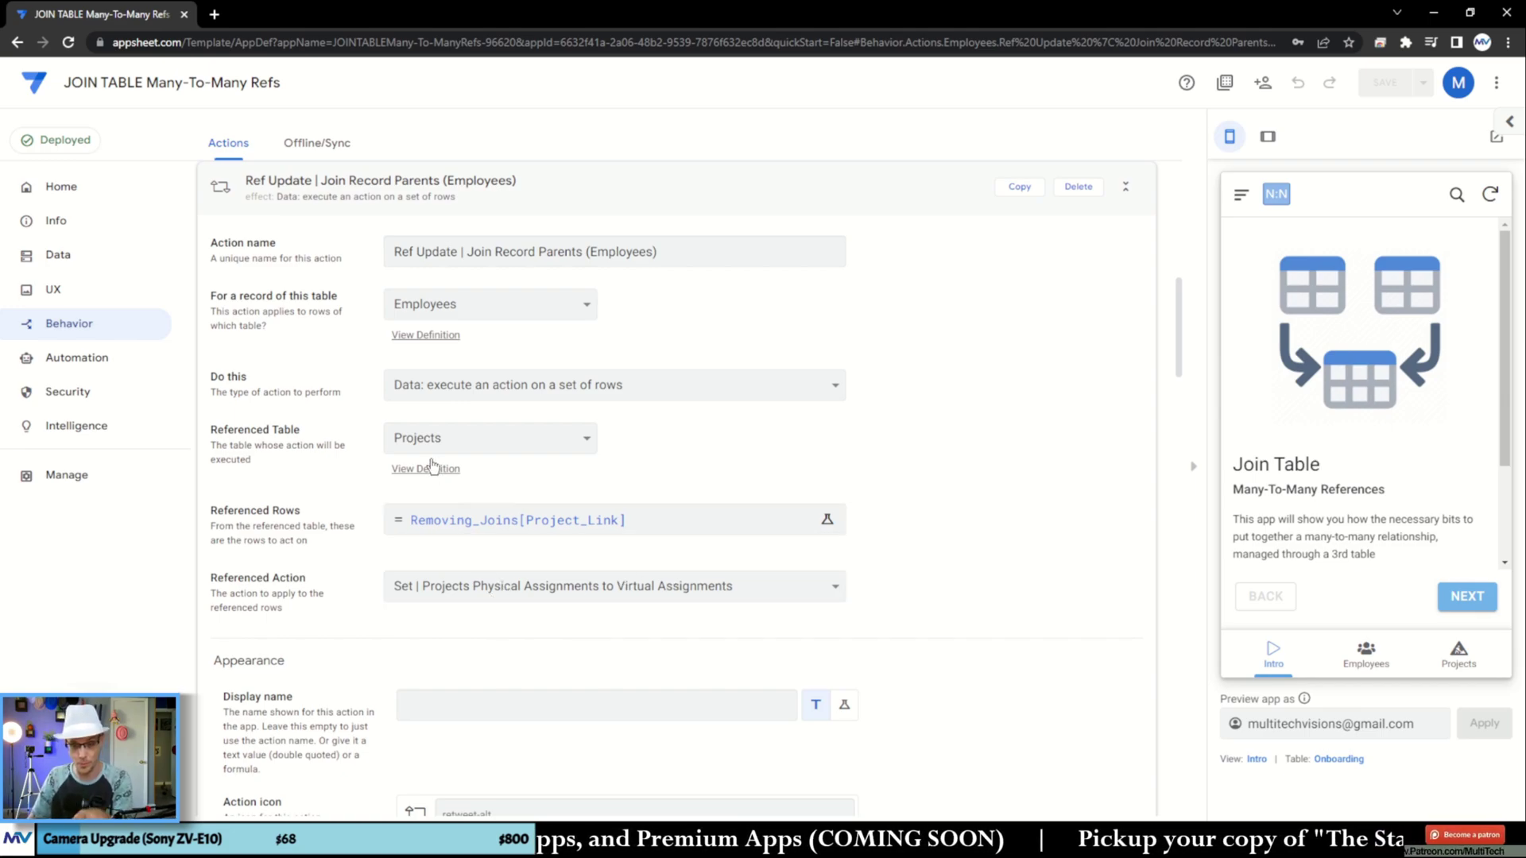
# - Find the Set | Projects Physical Assignments to Virtual Assignments action under Projects and open it to examine the column it sets
pyautogui.scroll(-15, 1158, 540)
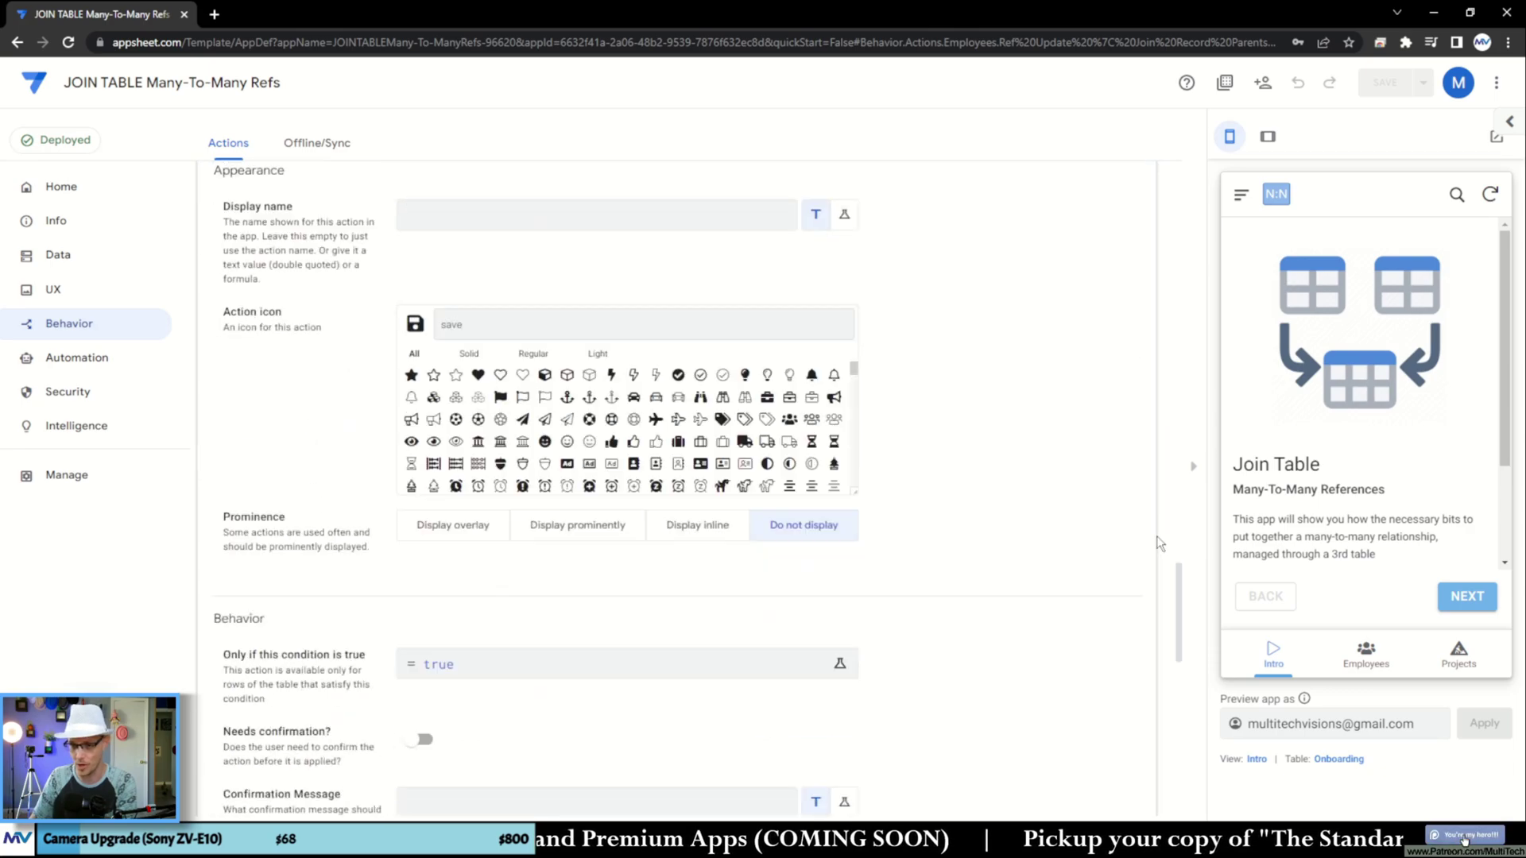
pyautogui.scroll(-2, 1160, 543)
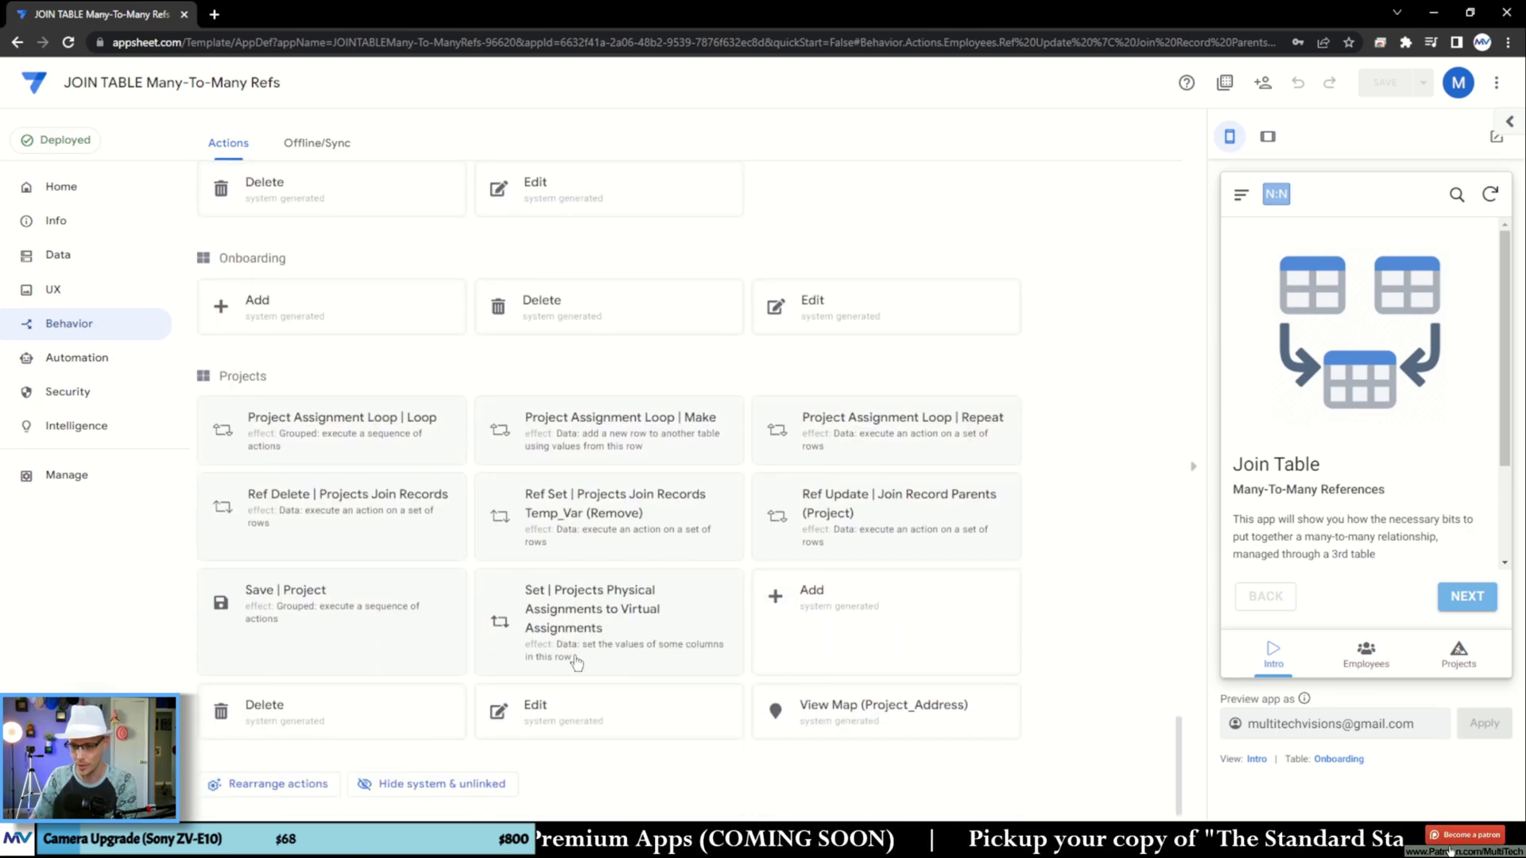
pyautogui.click(577, 602)
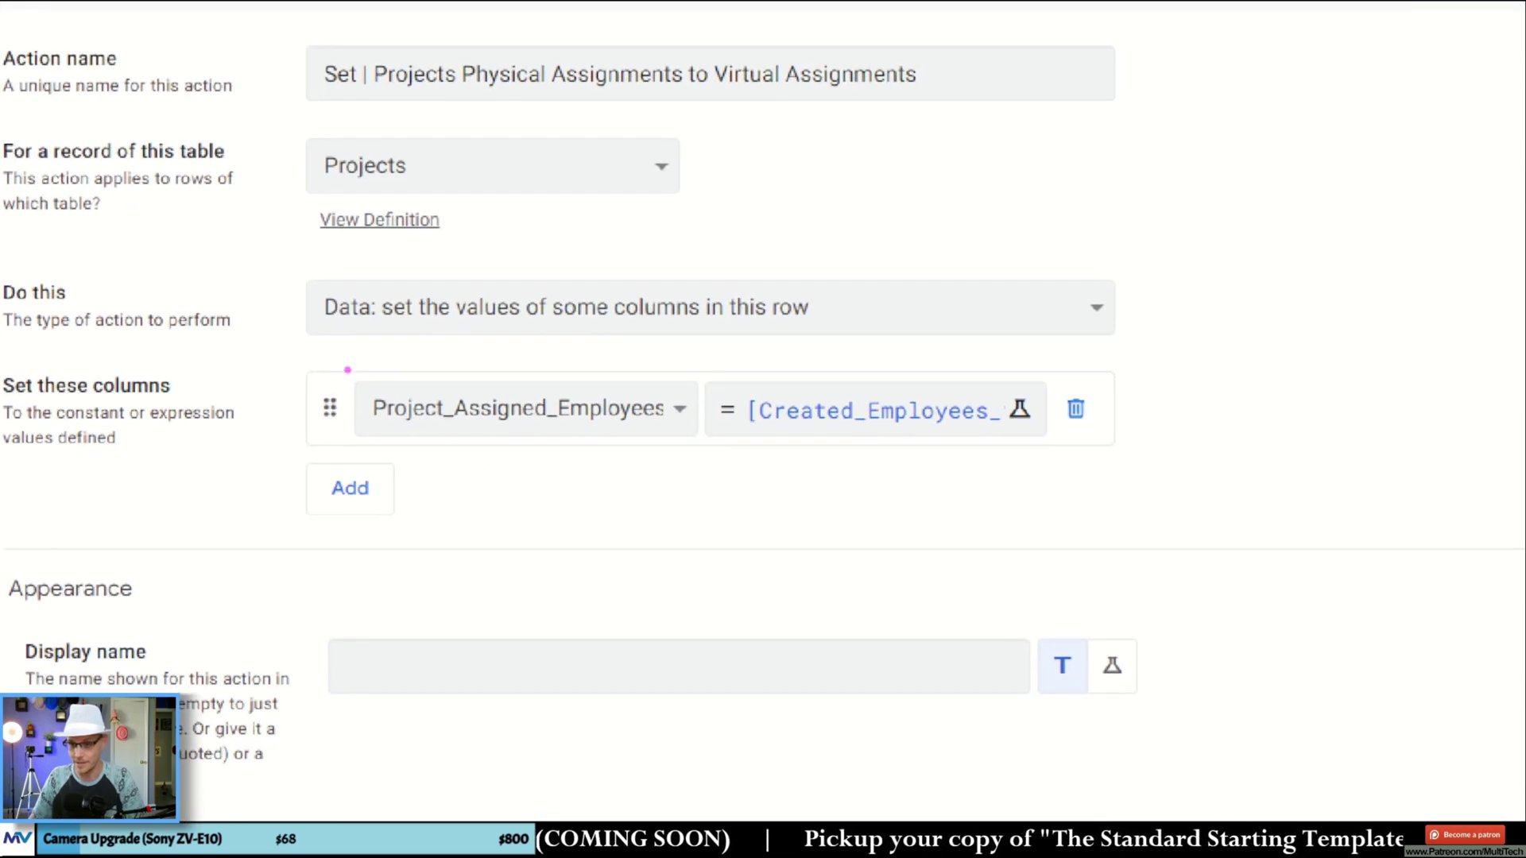
pyautogui.moveTo(347, 370); pyautogui.dragTo(689, 458)
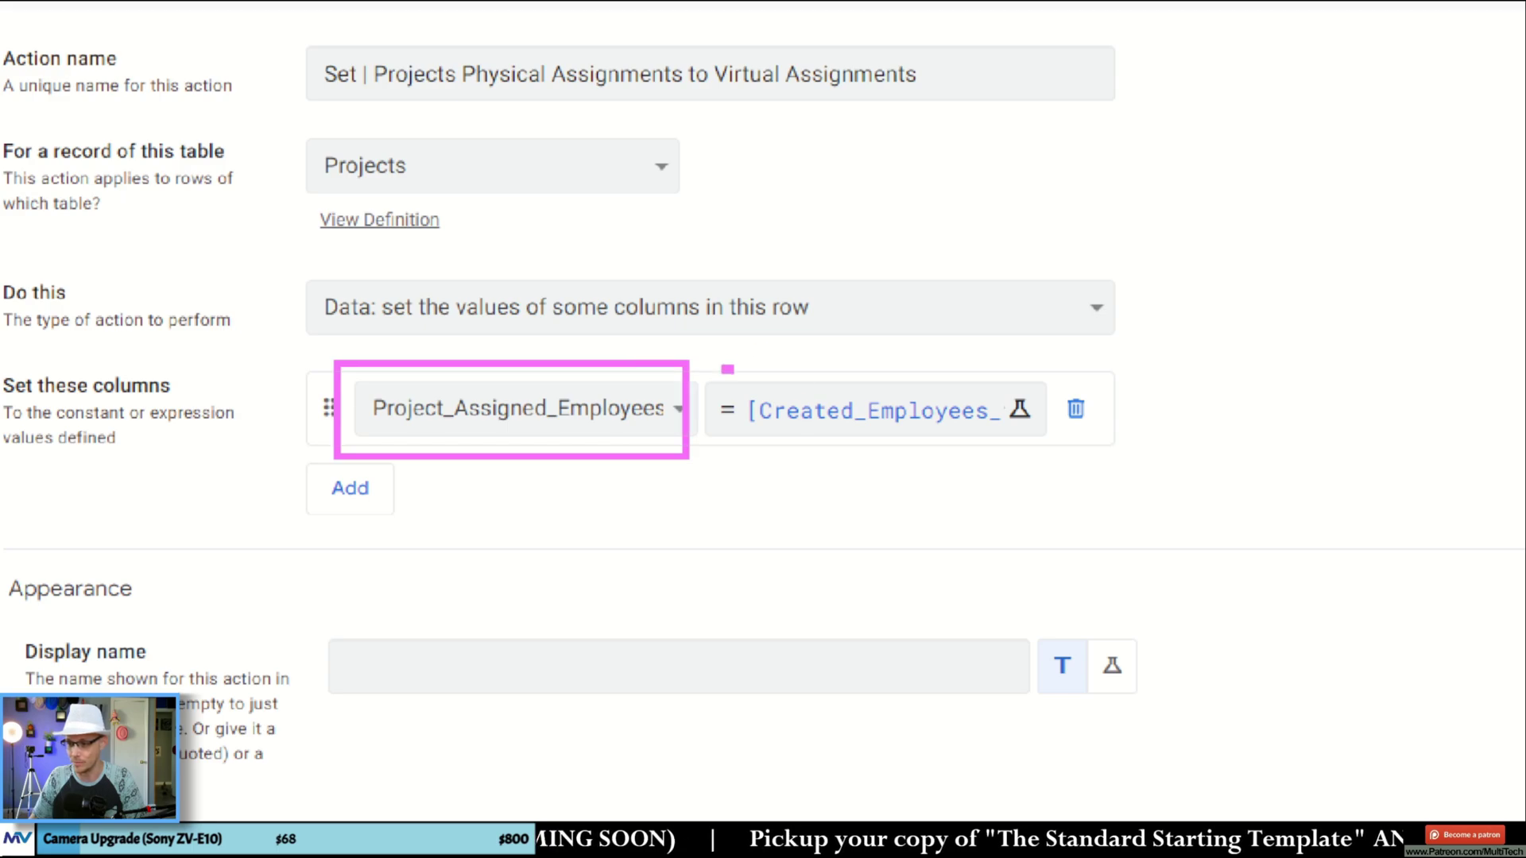
pyautogui.moveTo(727, 369); pyautogui.dragTo(1040, 465)
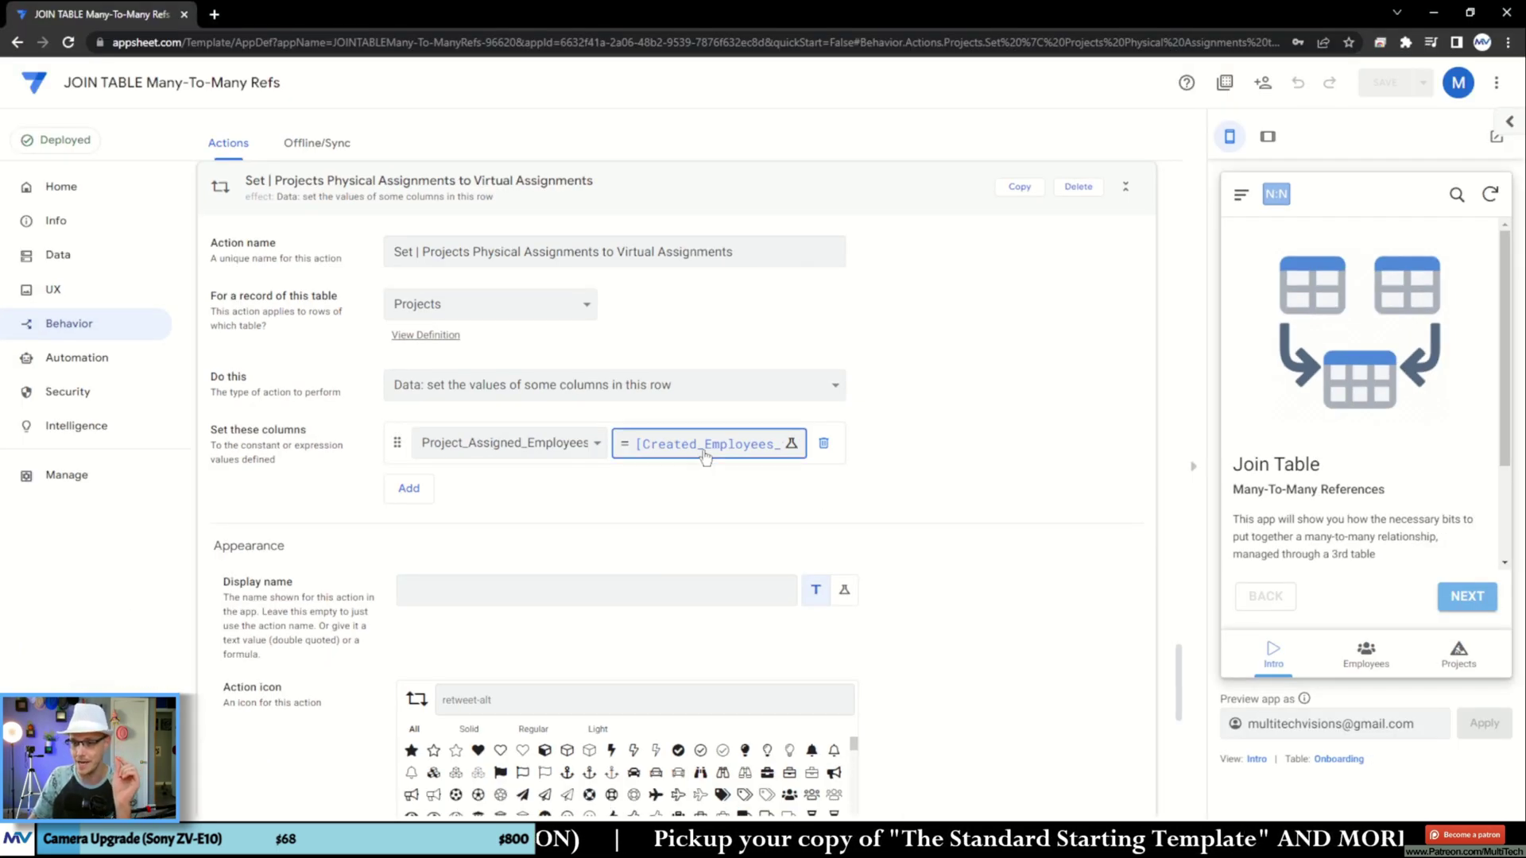
# - Open the expression for the new Project_Assigned_Employees value, examine how it subtracts Removing_Joins[Employee_Link], and close it without changes
pyautogui.click(705, 447)
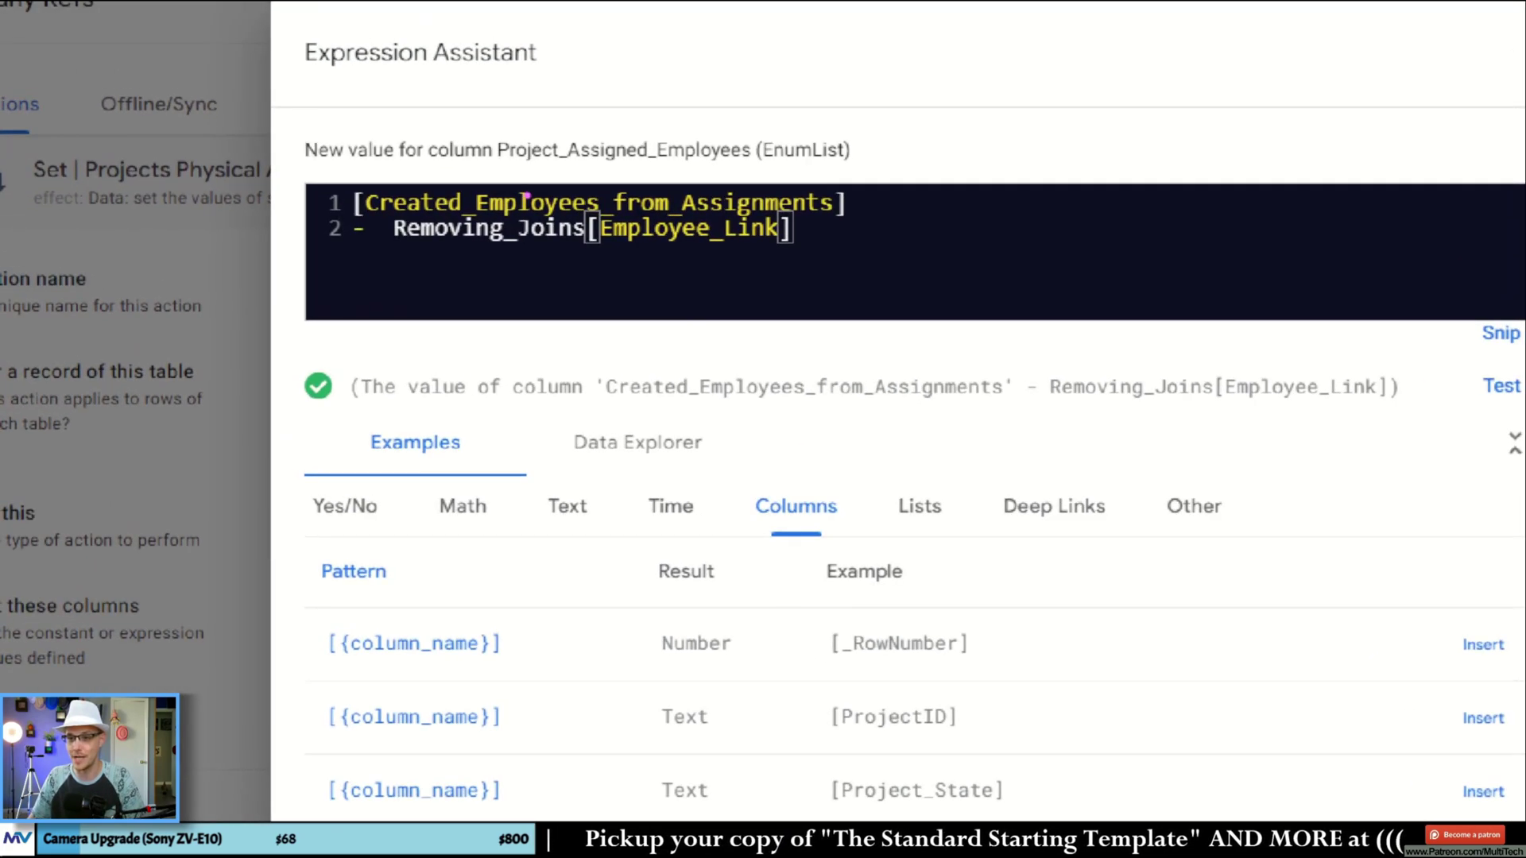
pyautogui.moveTo(329, 184); pyautogui.dragTo(868, 268)
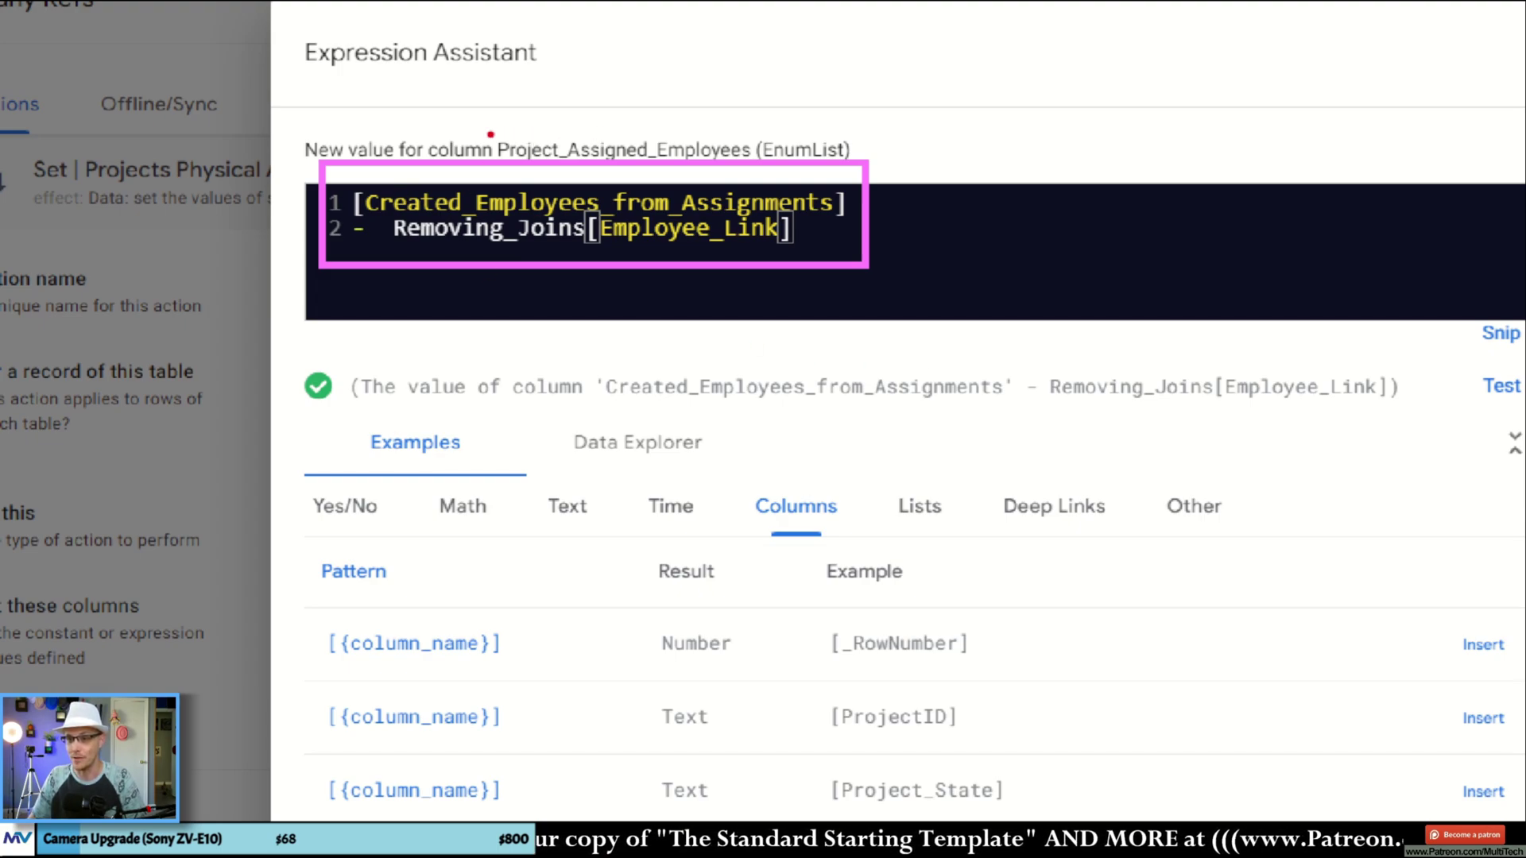
pyautogui.moveTo(561, 141); pyautogui.dragTo(777, 175)
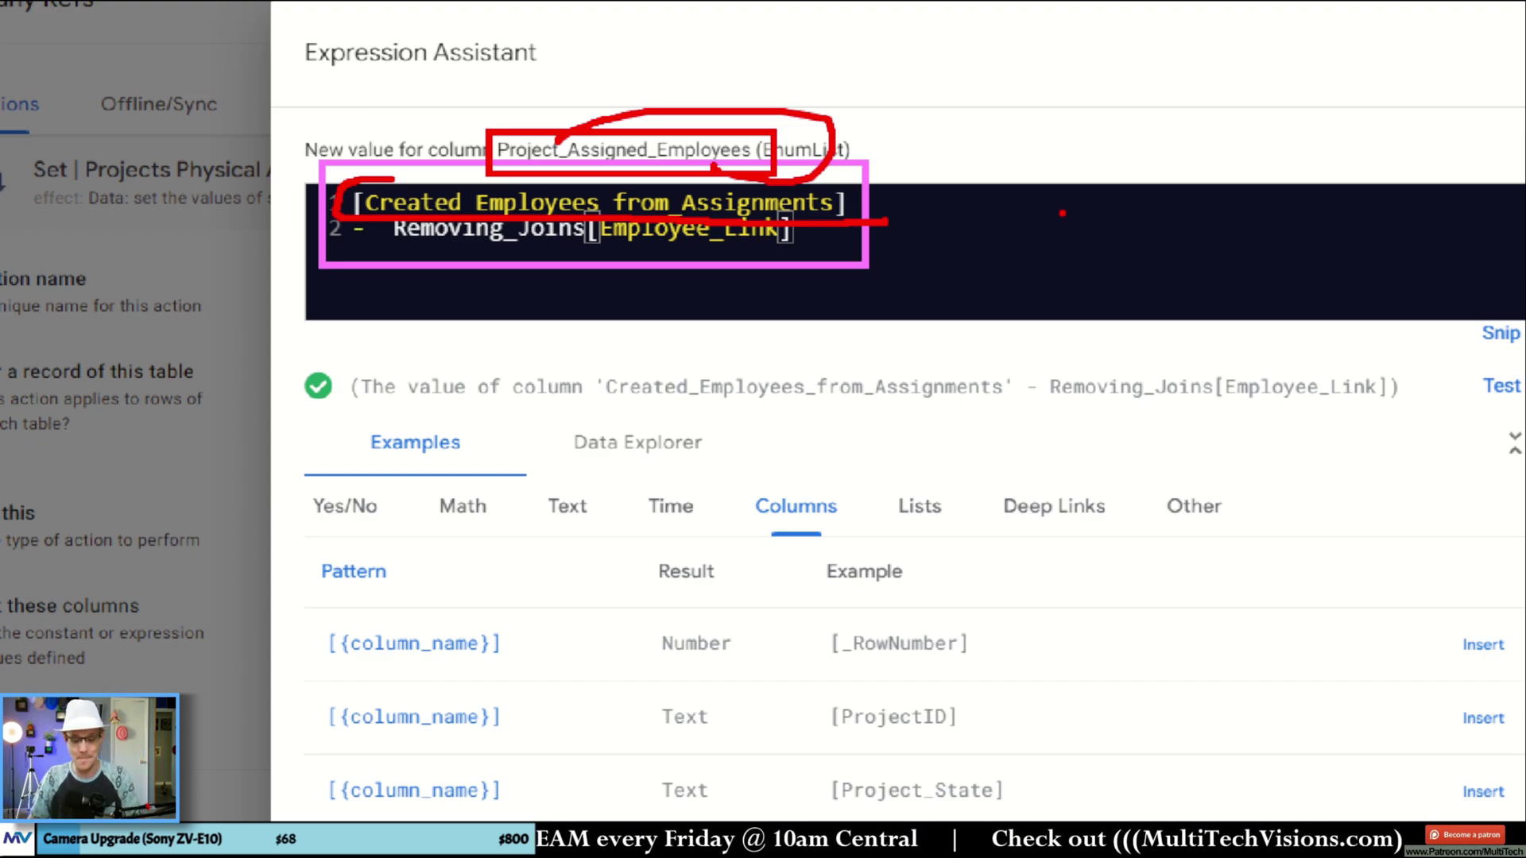
pyautogui.hotkey('ctrl', 'z')
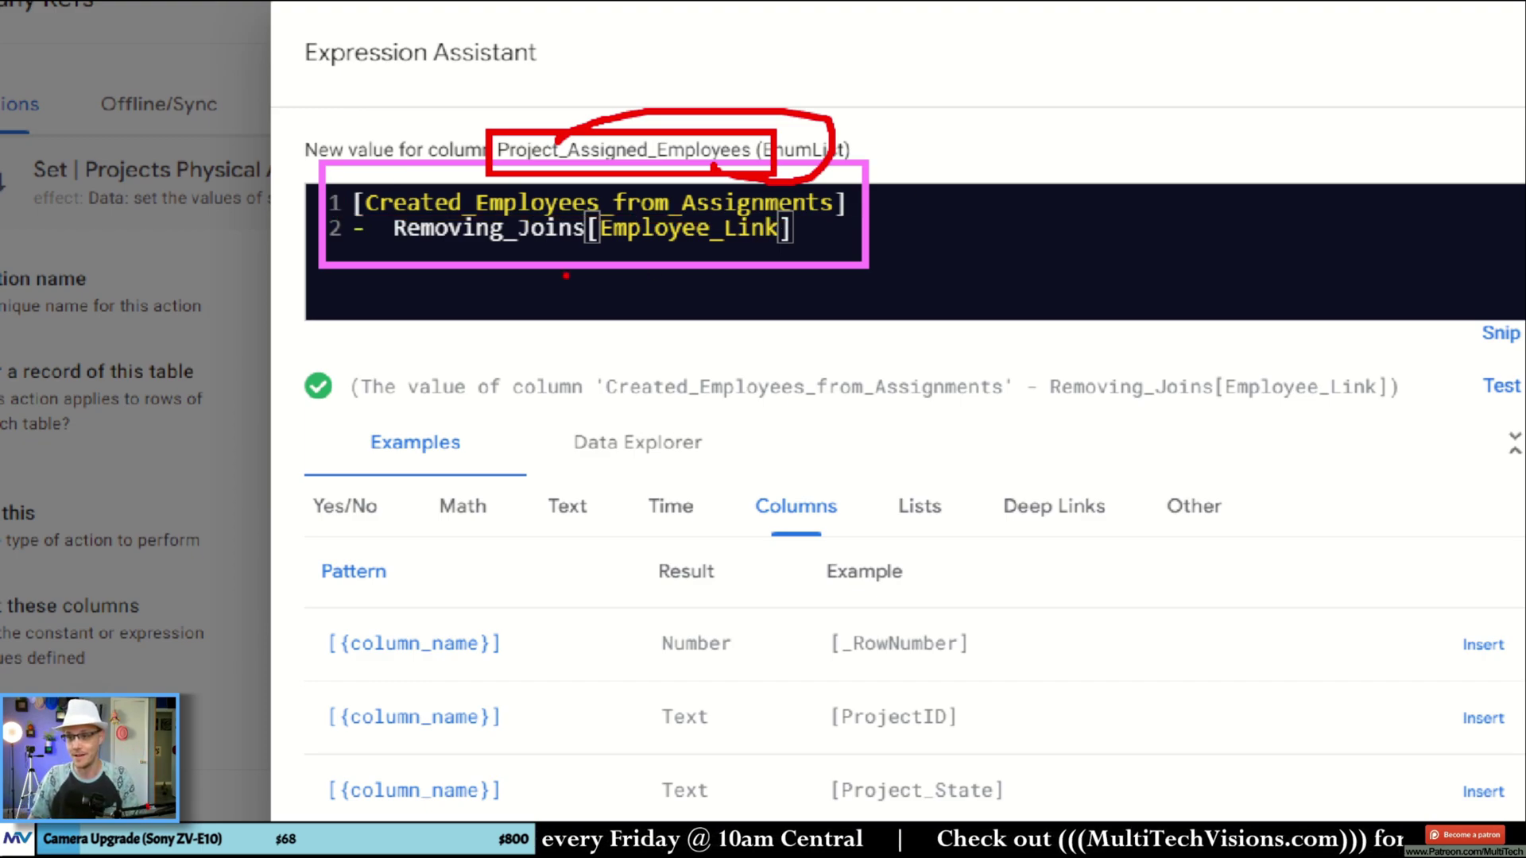
pyautogui.moveTo(367, 260); pyautogui.dragTo(795, 244)
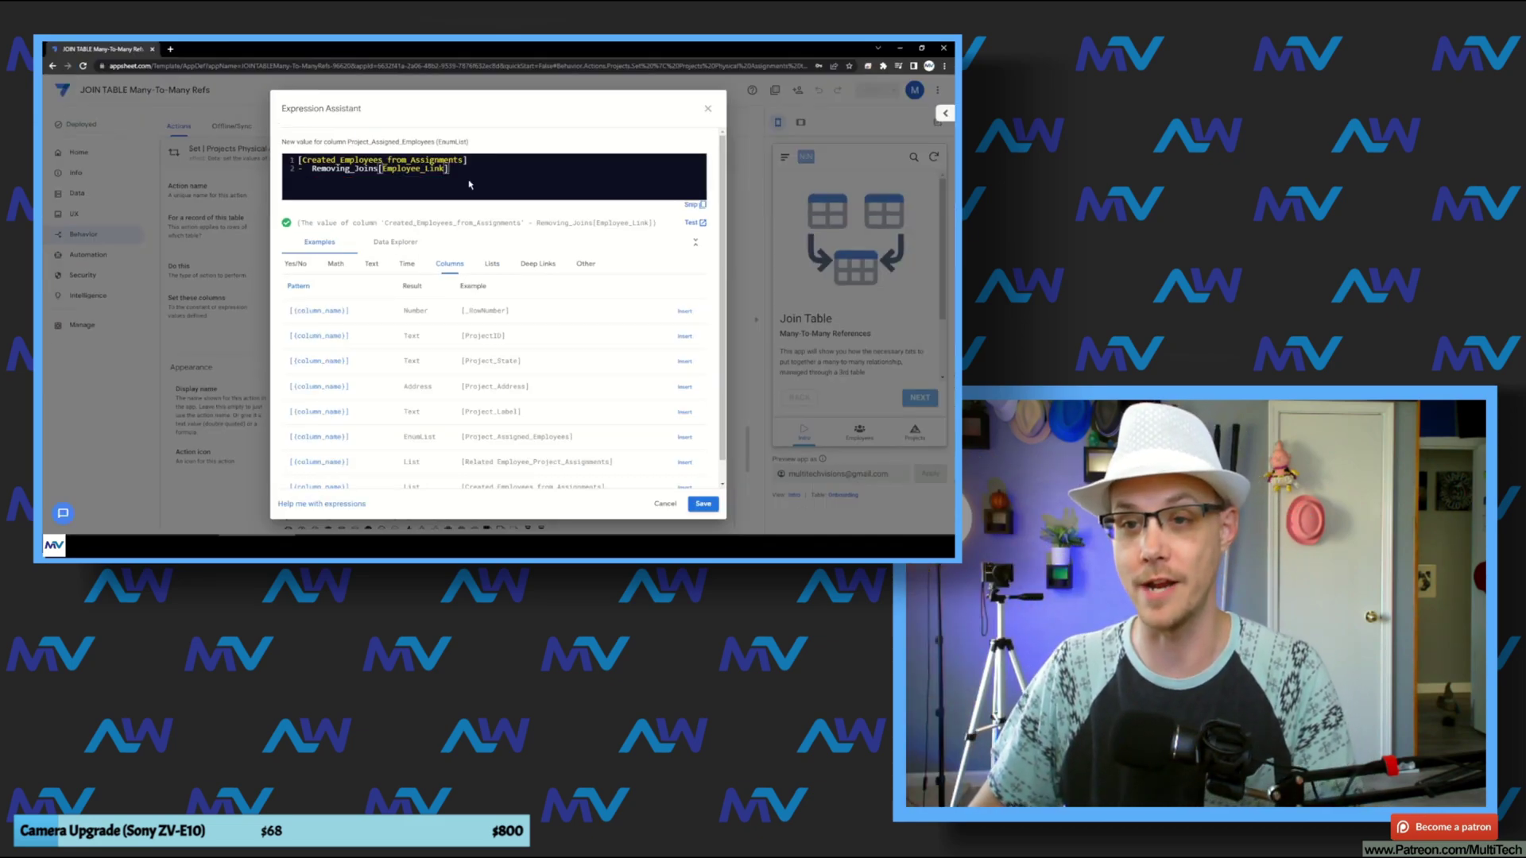
pyautogui.click(706, 110)
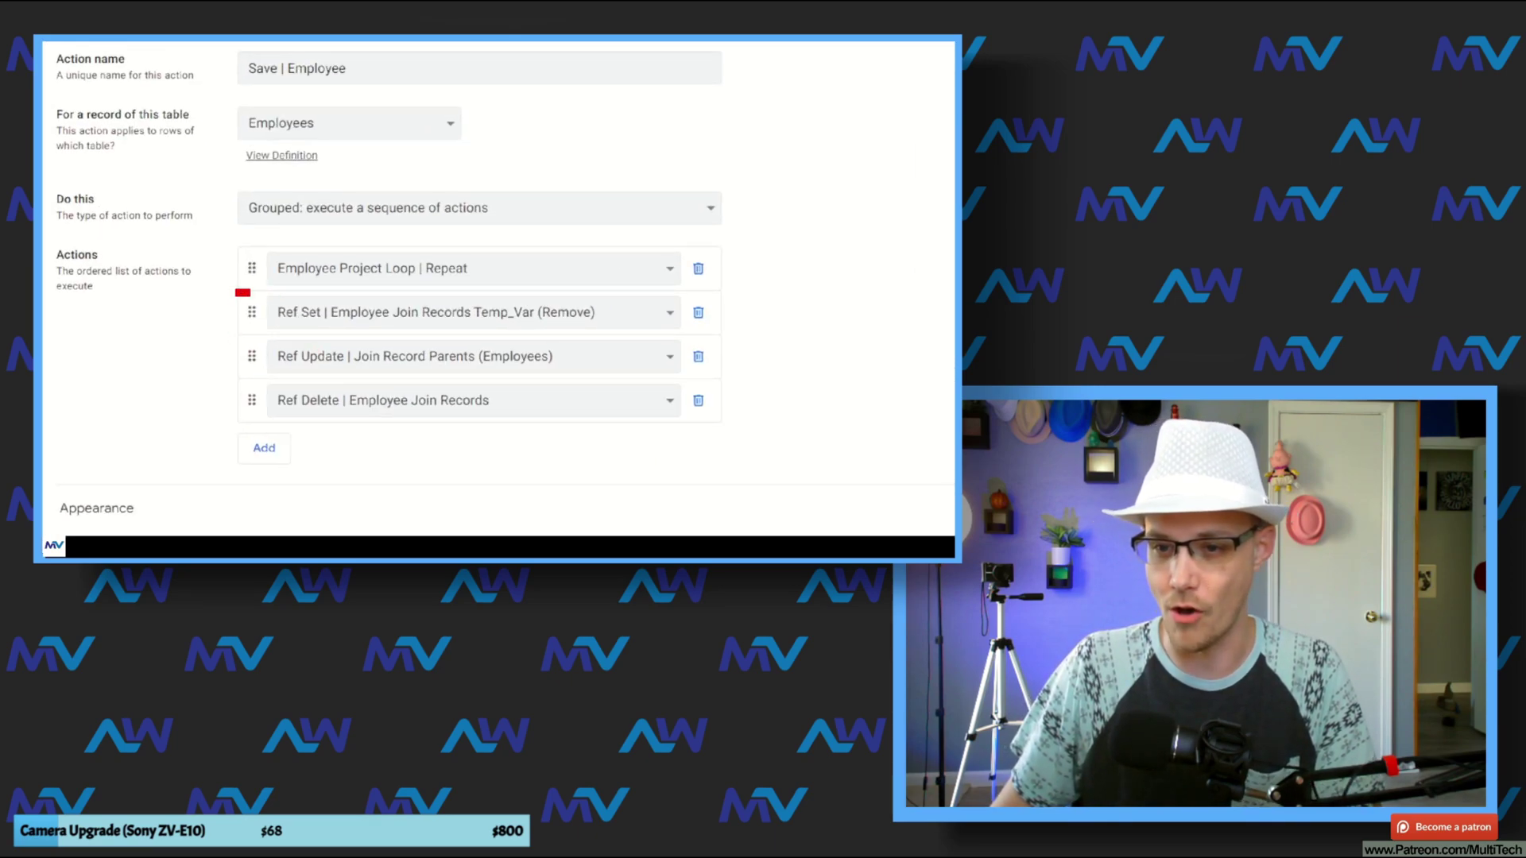
# - Review the Ref Set and Ref Update actions in the Save | Employee sequence, and return to the list of Employees actions
pyautogui.moveTo(239, 291)
pyautogui.mouseDown()
pyautogui.moveTo(616, 330)
pyautogui.moveTo(605, 322)
pyautogui.mouseUp()
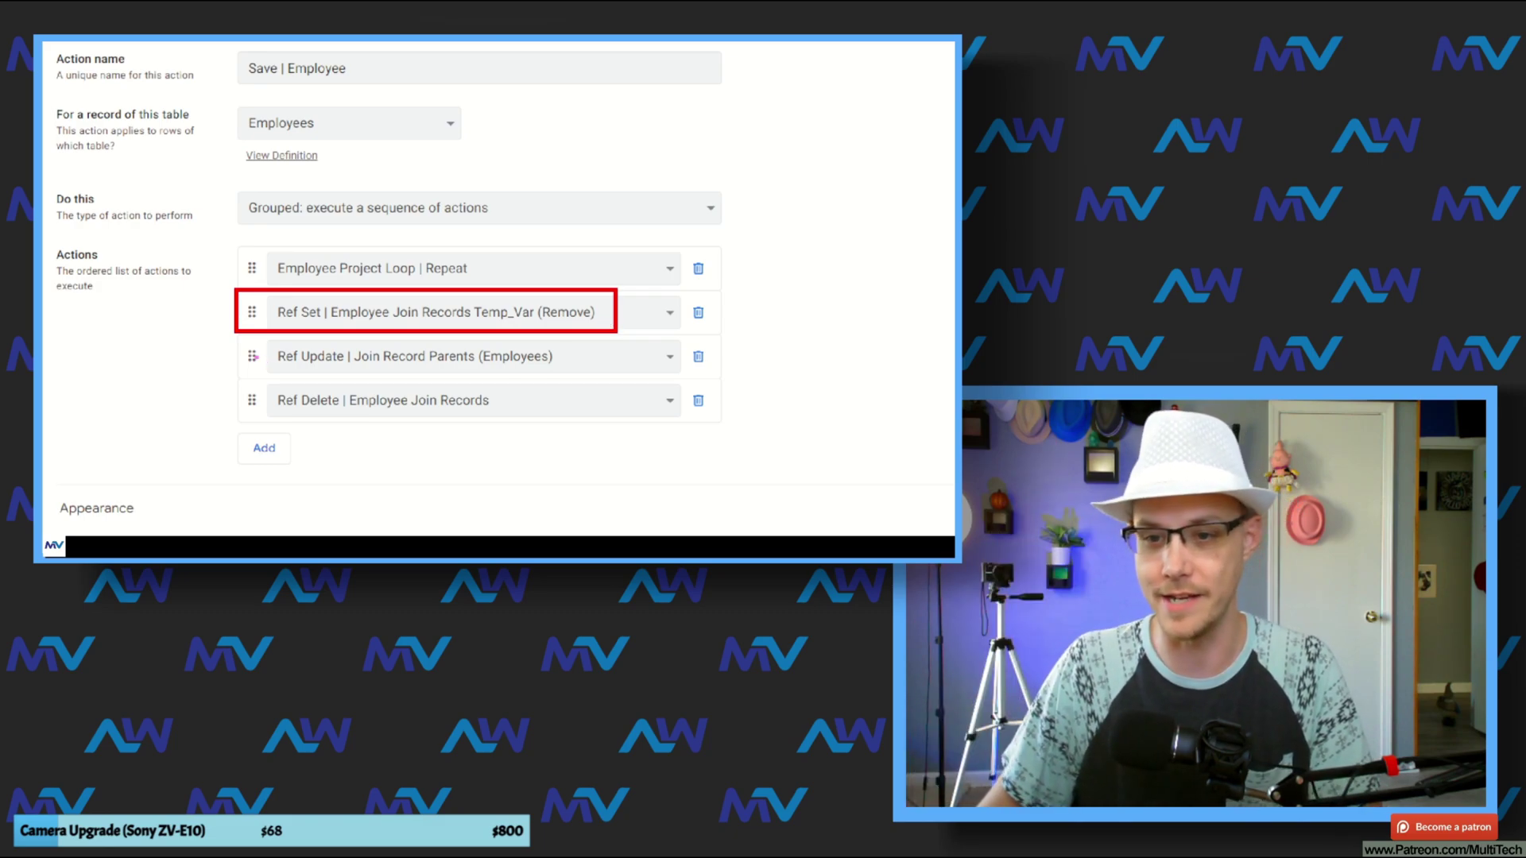
pyautogui.moveTo(240, 339)
pyautogui.mouseDown()
pyautogui.moveTo(603, 368)
pyautogui.moveTo(584, 374)
pyautogui.mouseUp()
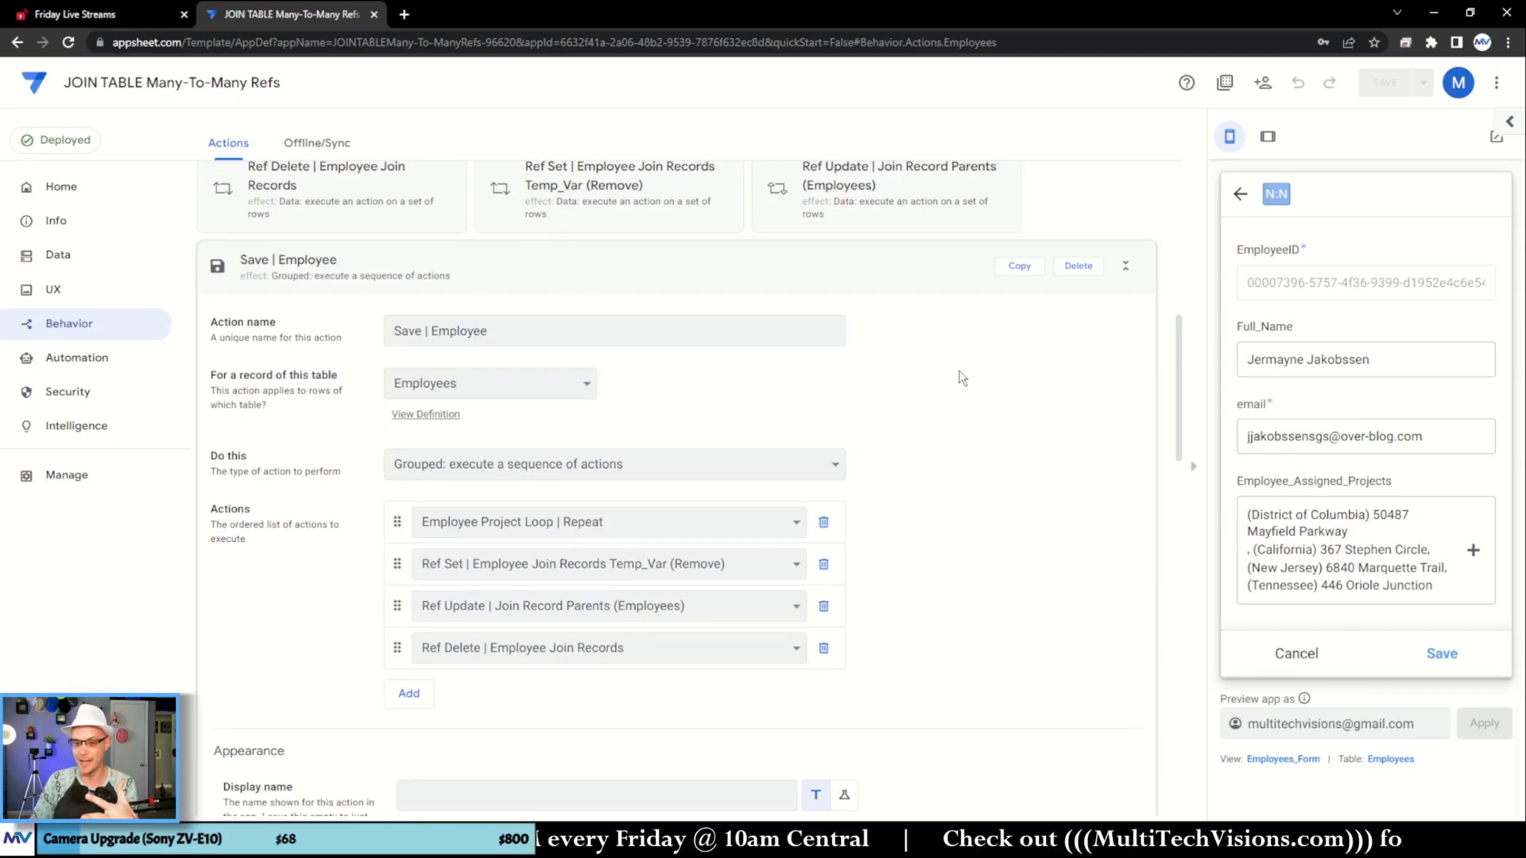
pyautogui.scroll(-1, 966, 382)
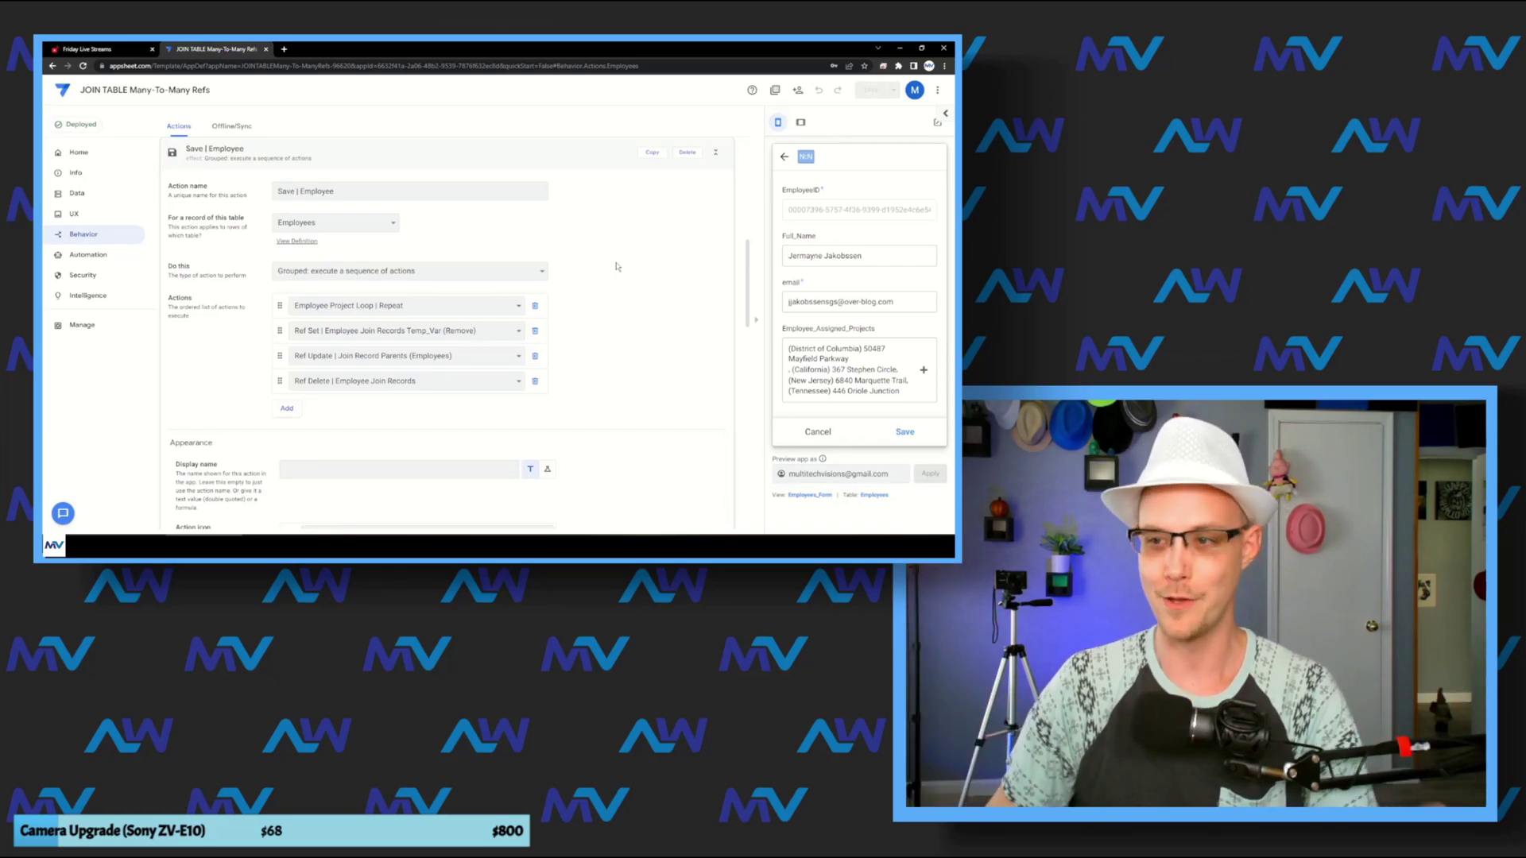
pyautogui.scroll(2, 625, 300)
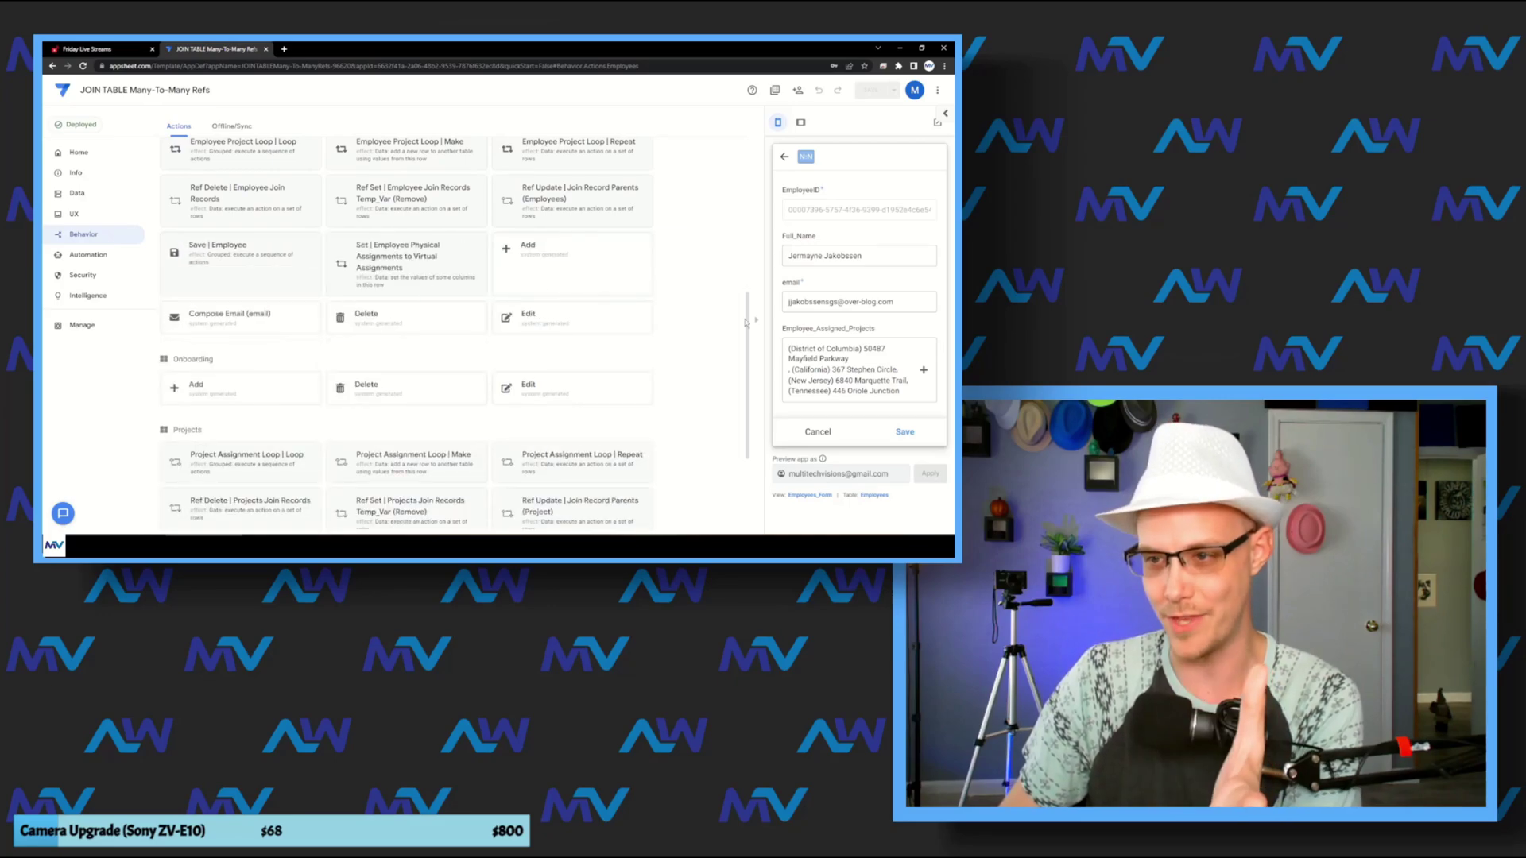
pyautogui.scroll(2, 690, 290)
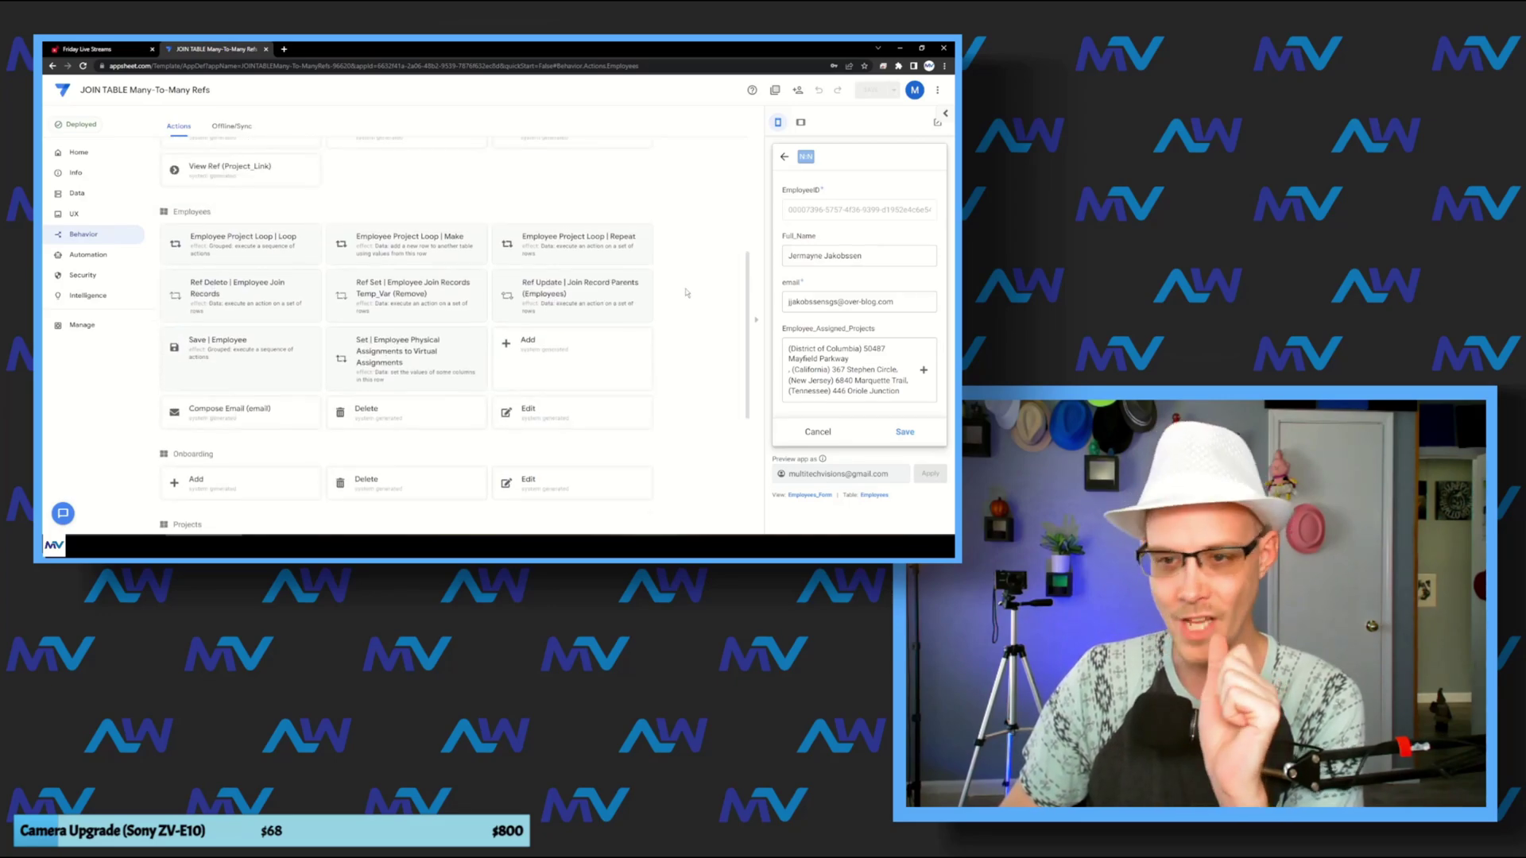